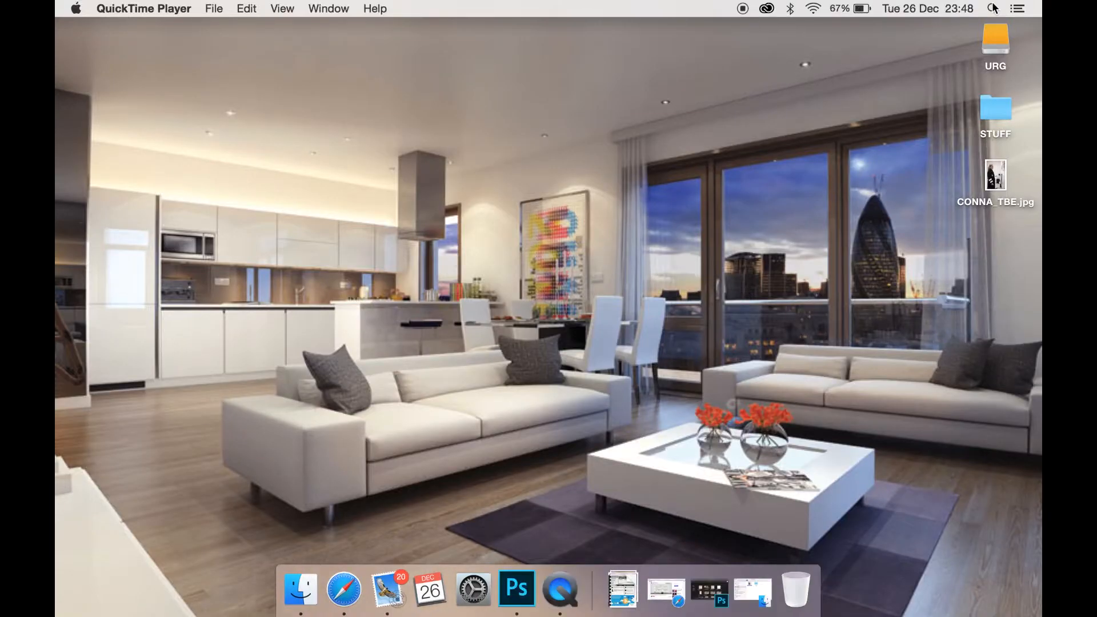
- Find and launch Adobe Photoshop Lightroom
left_click(993, 8)
type("l")
key("Return")
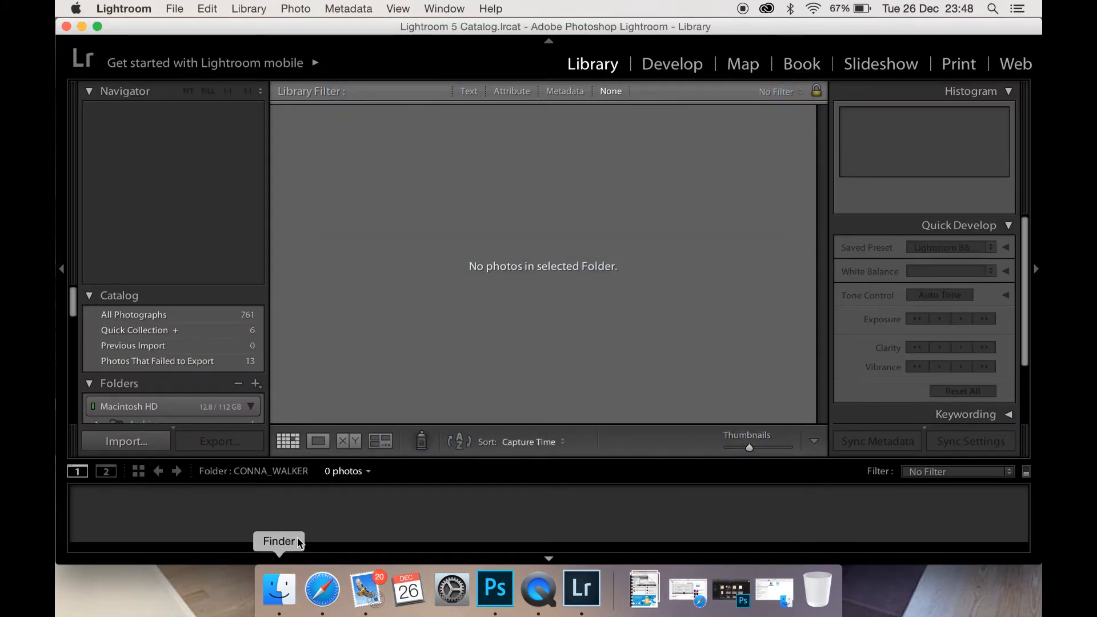
- Import the photo CONNA_TBE.jpg from the Desktop folder into the Lightroom catalog without moving the file
left_click(281, 591)
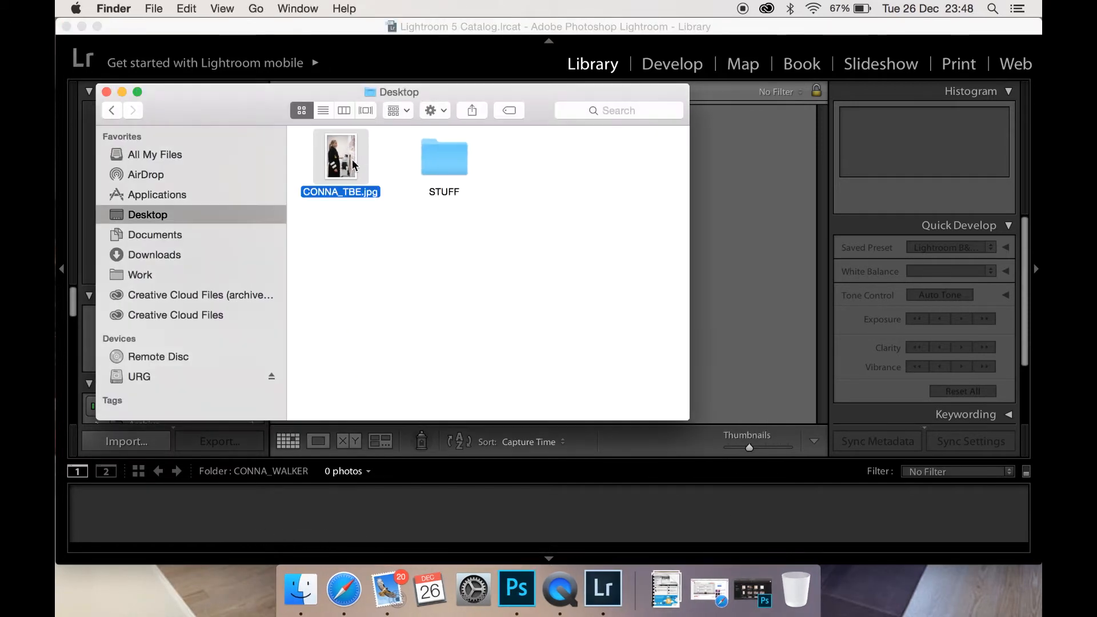
key("space")
key("space")
left_click_drag(352, 165, 771, 211)
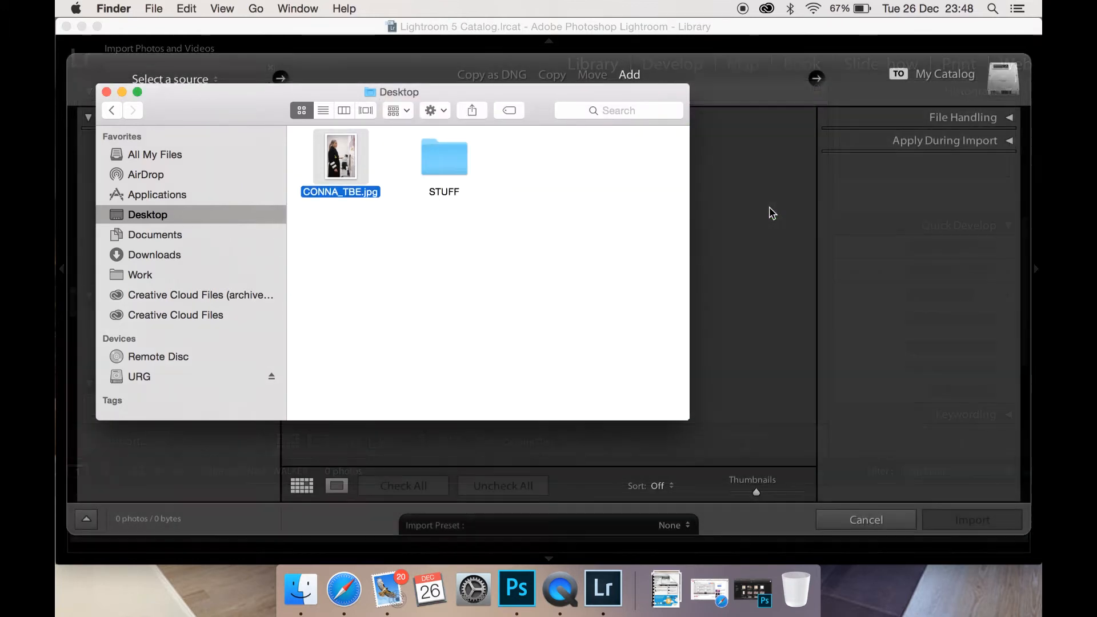
left_click(771, 213)
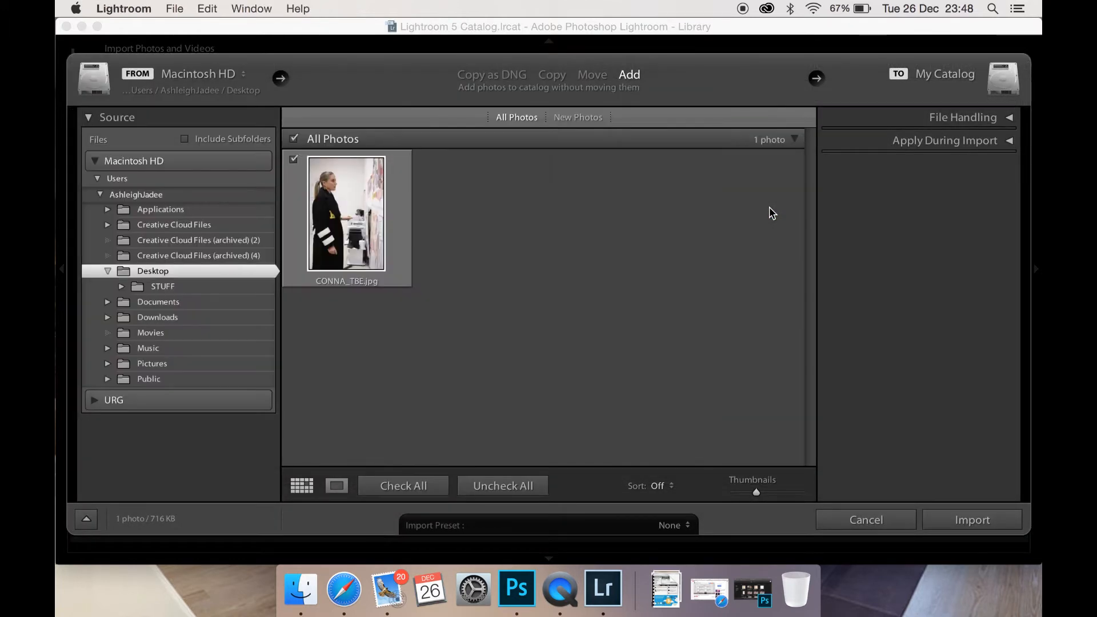
left_click(956, 523)
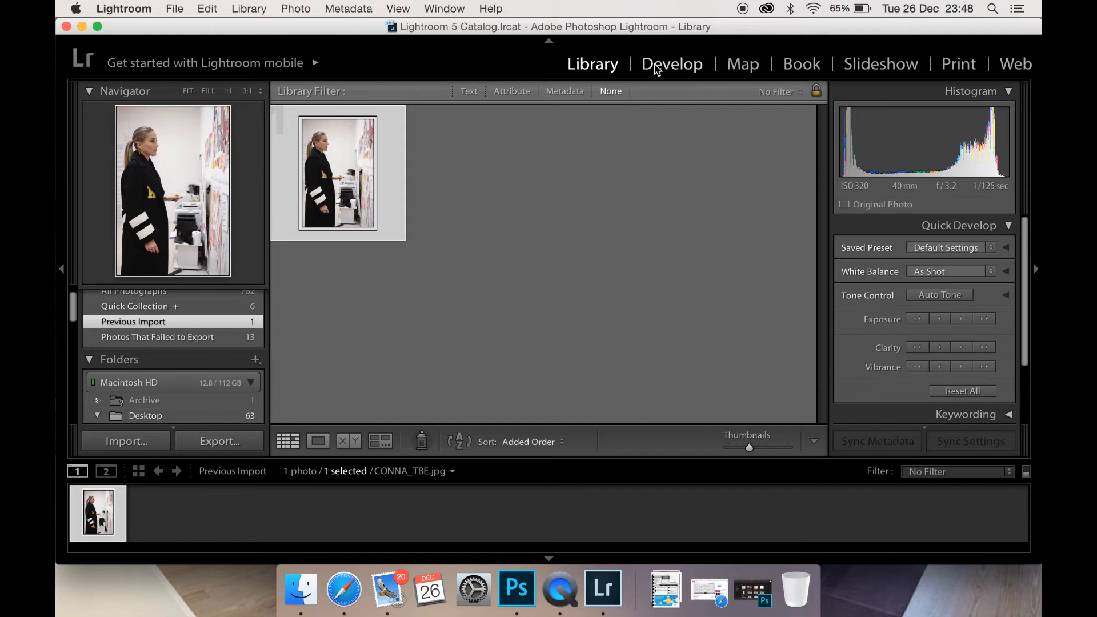
- Open the imported photo in the Develop module and adjust its white balance, with Temp at -8 and a slight Tint change
key("d")
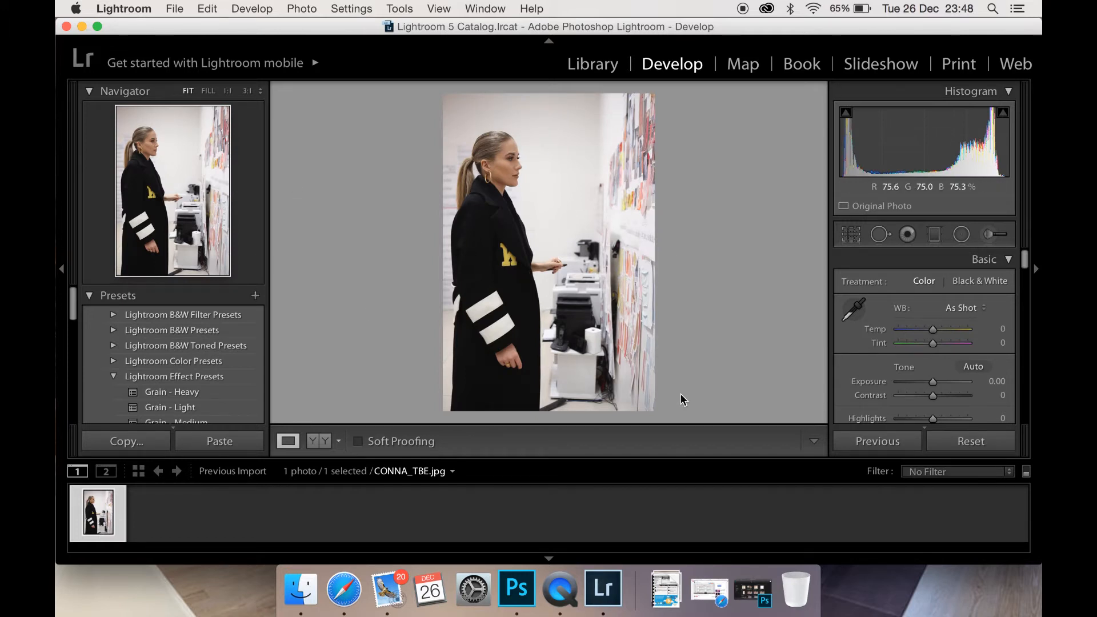
left_click_drag(932, 330, 929, 331)
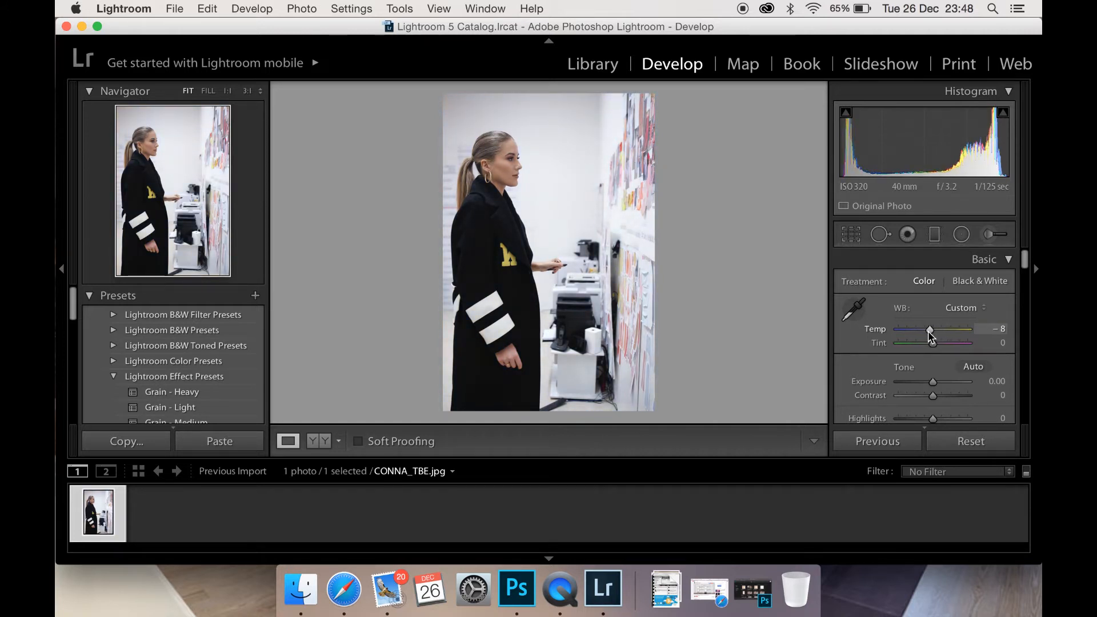
left_click_drag(934, 345, 934, 352)
- Try Clarity at +11 while viewing the woman's face close up, and reset Clarity to 0
left_click_drag(1023, 264, 1024, 287)
mouse_move(934, 308)
left_mouse_down()
mouse_move(1000, 311)
mouse_move(912, 330)
mouse_move(955, 328)
mouse_move(939, 327)
left_mouse_up()
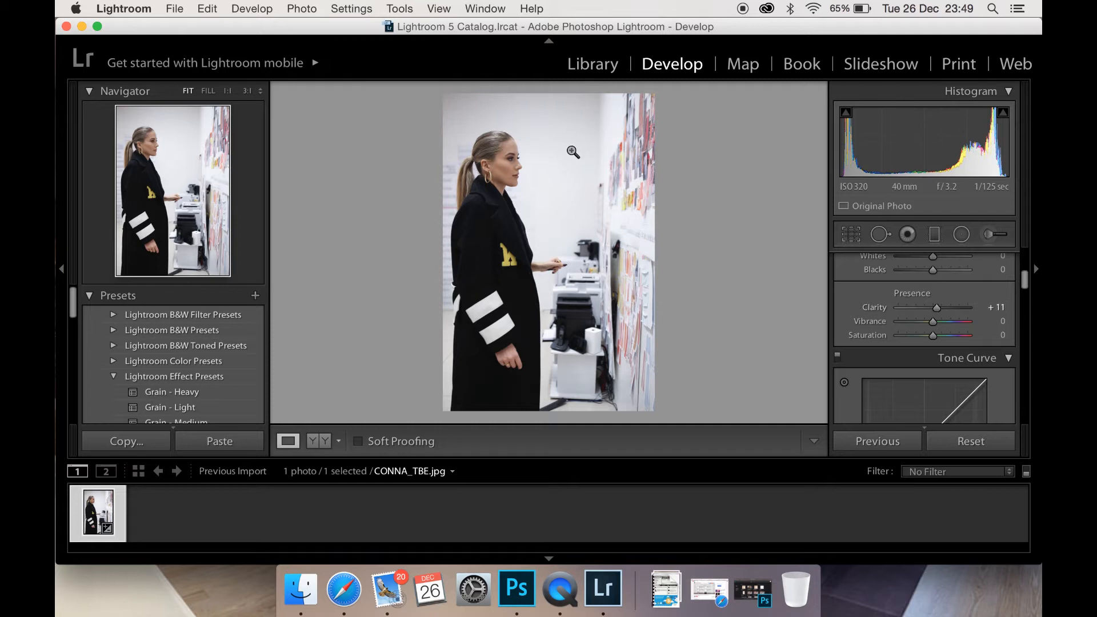
left_click(573, 152)
left_click_drag(521, 164, 777, 252)
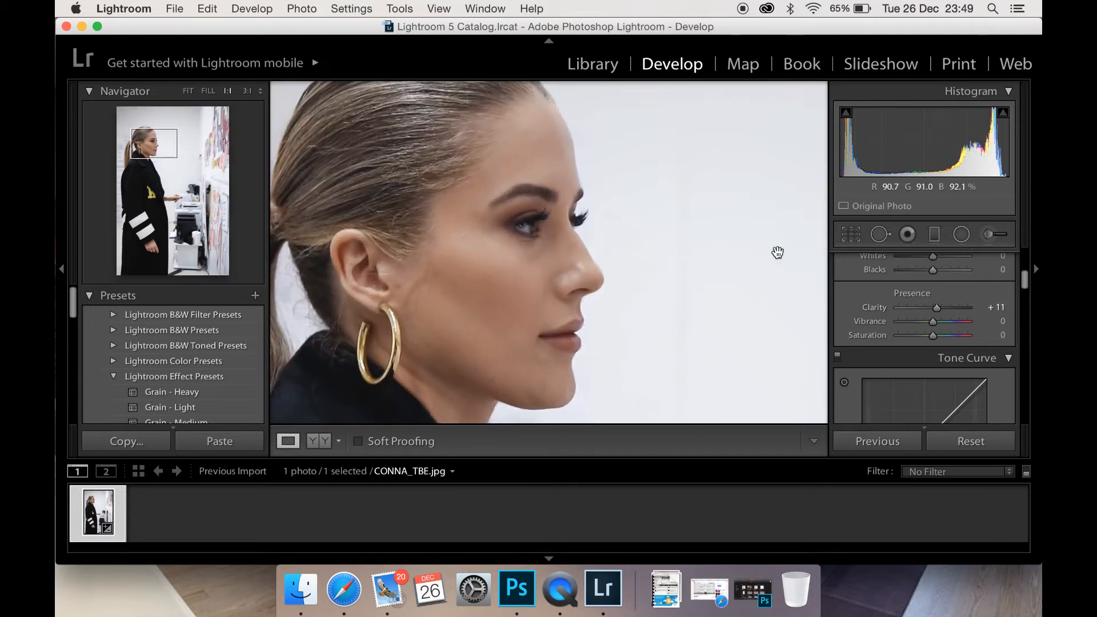
left_click(994, 308)
type("0")
key("Return")
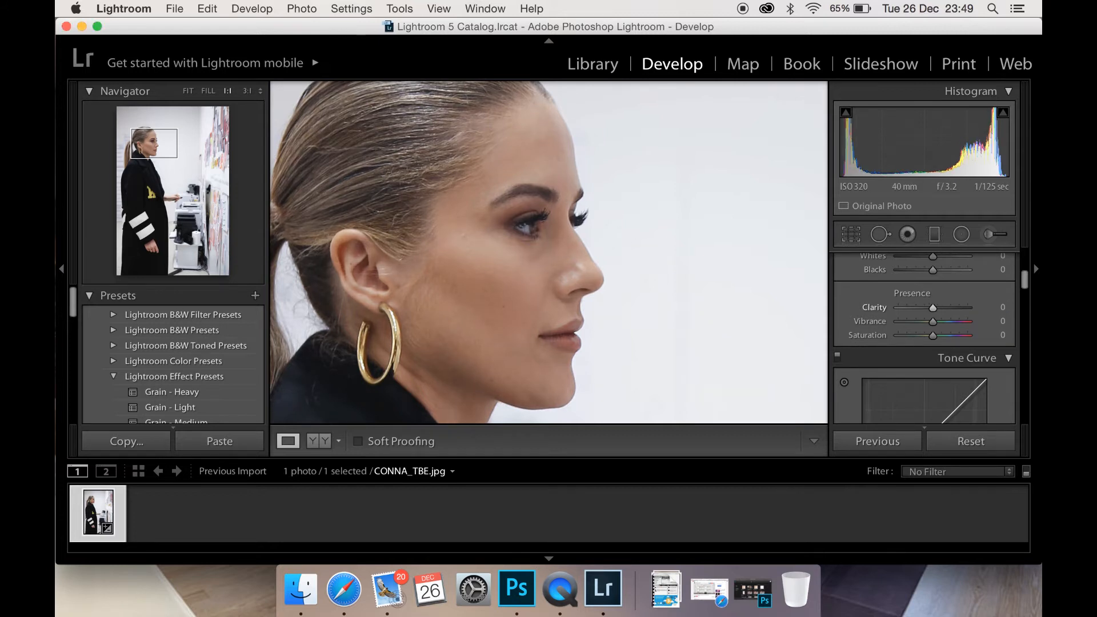
- Try a Clarity of -20 on the photo and undo it
left_click(1002, 309)
type("-20")
key("Return")
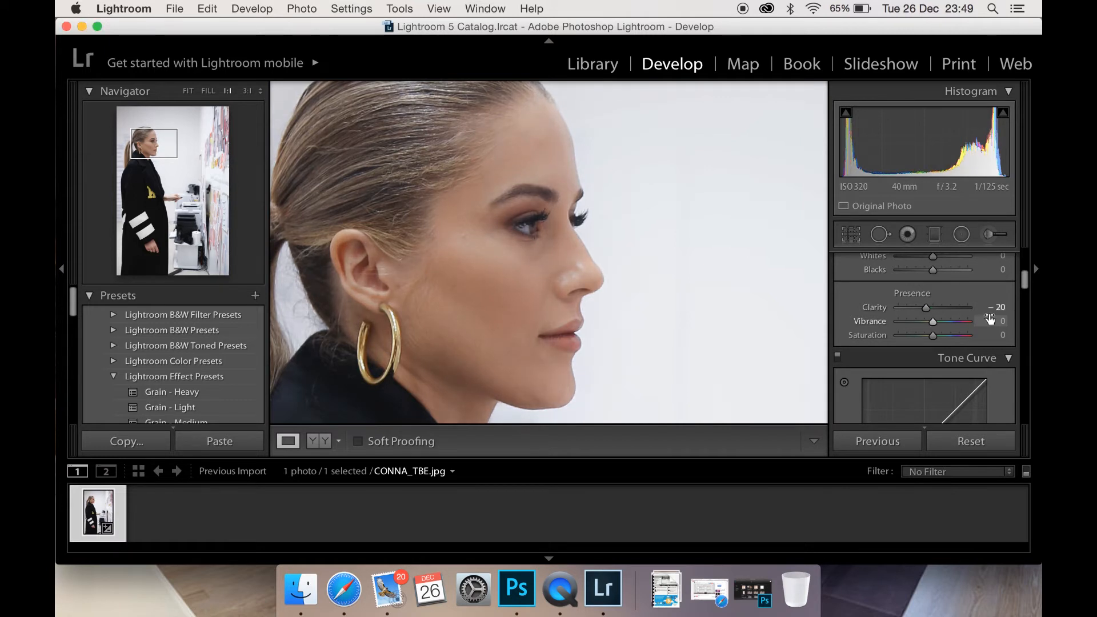
key("super+z")
- Set Clarity to +20 and check the effect on the face at 1:1 before returning to the full image
left_click(1004, 307)
type("20")
key("Return")
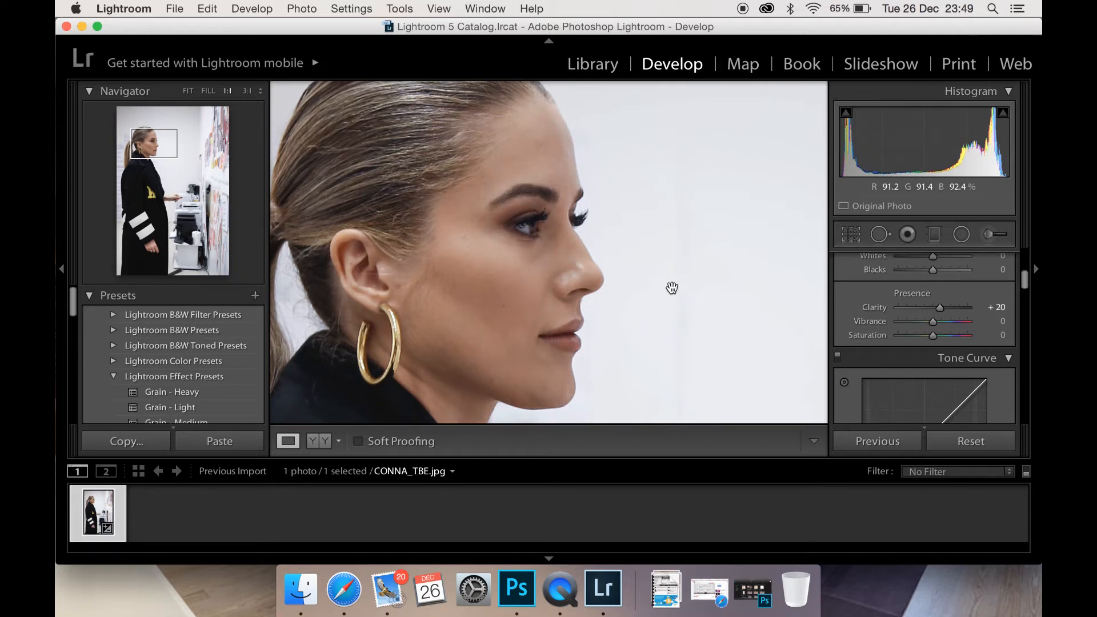
left_click_drag(667, 284, 673, 223)
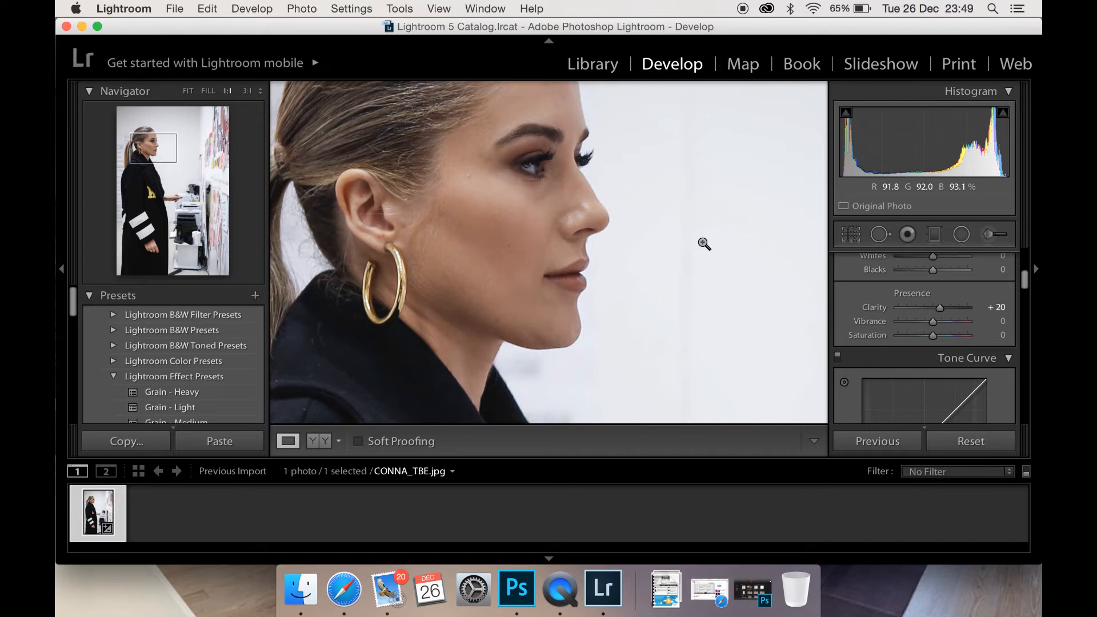
left_click(703, 243)
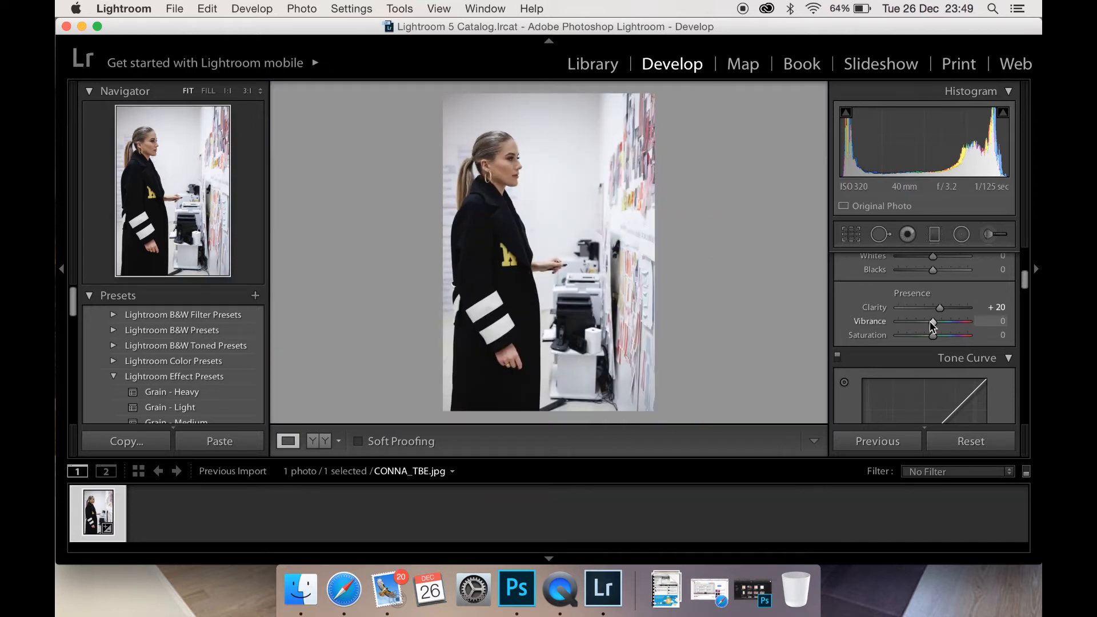
- Lower the photo's Vibrance to -9 and raise its Saturation to +5
mouse_move(927, 322)
left_mouse_down()
mouse_move(957, 322)
mouse_move(929, 333)
left_mouse_up()
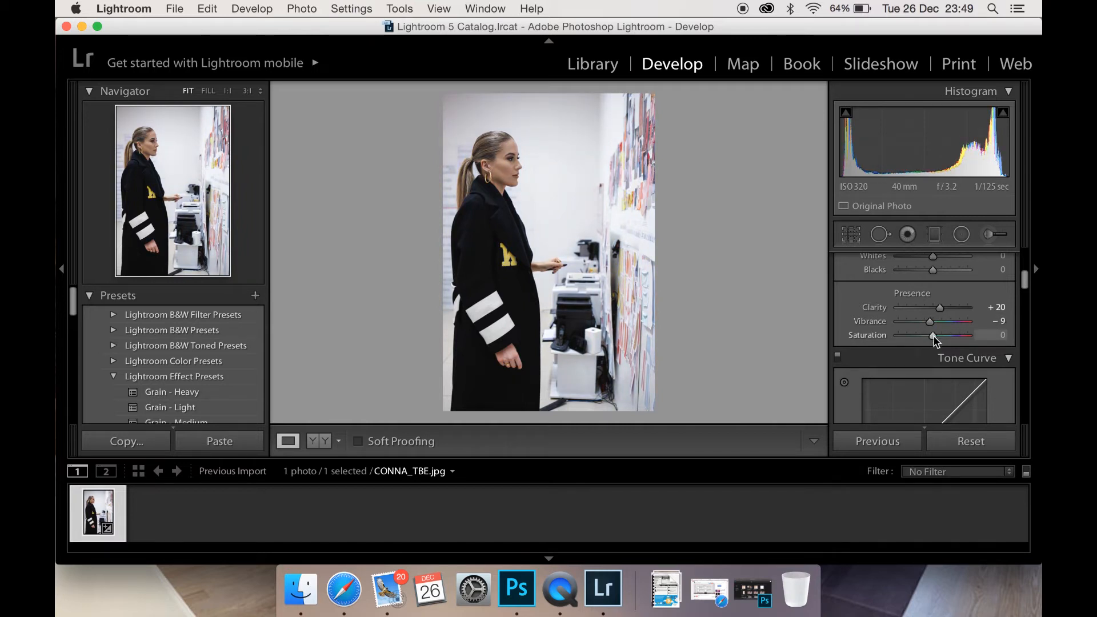
mouse_move(928, 332)
left_mouse_down()
mouse_move(885, 340)
mouse_move(946, 336)
mouse_move(925, 338)
mouse_move(937, 343)
left_mouse_up()
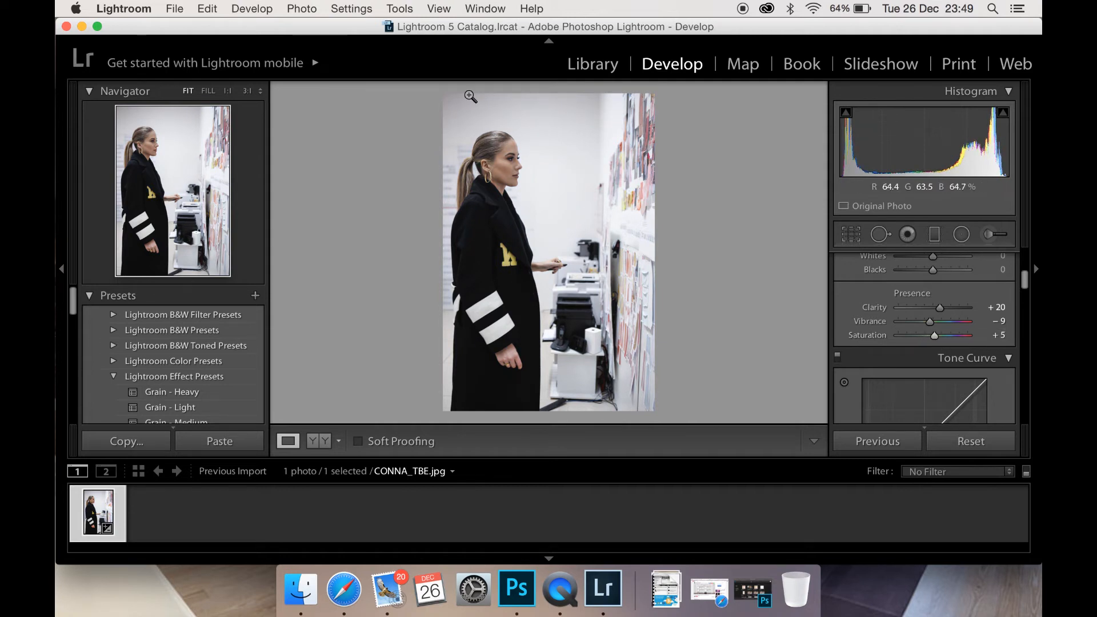
- Check the skin tones close up and set Saturation to -2
left_click(572, 187)
left_click_drag(619, 300, 790, 372)
left_click_drag(743, 265, 744, 289)
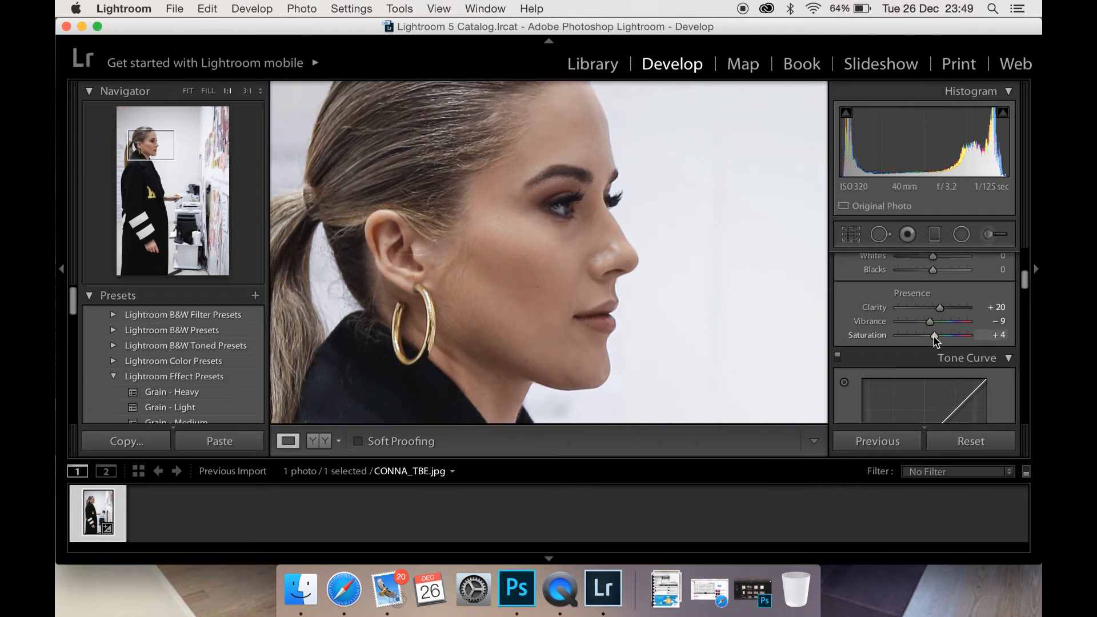
left_click_drag(923, 337, 932, 342)
left_click(710, 321)
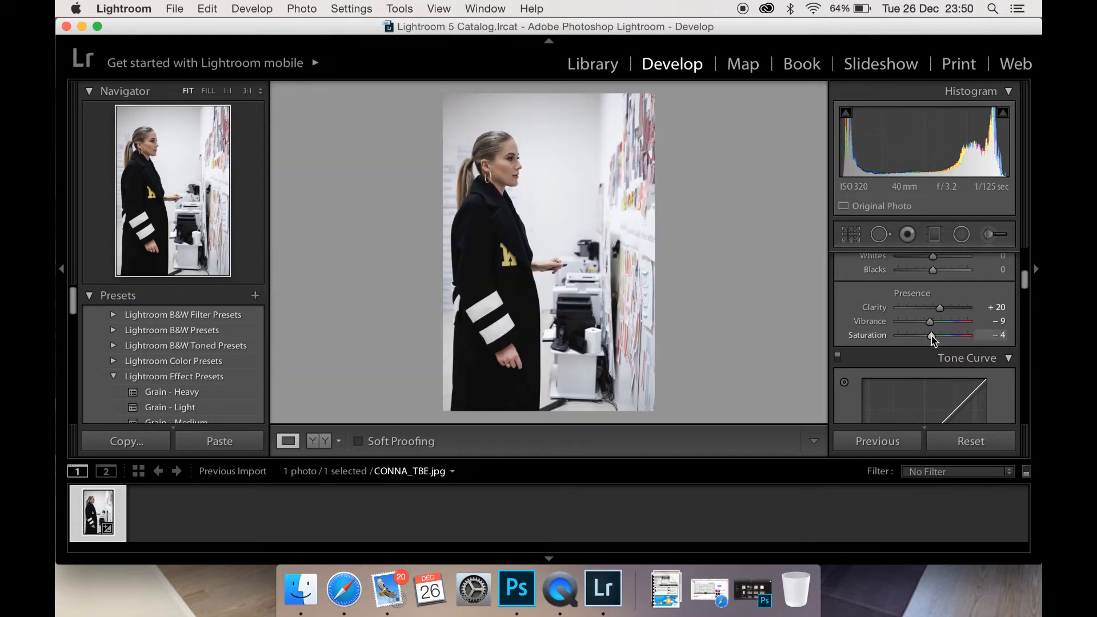
left_click(1000, 336)
type("-2")
key("Return")
- Adjust the Tone Curve regions to Highlights +15, Lights +7 and Darks -9, with Shadows reset to 0
scroll(1022, 283, "down", 8)
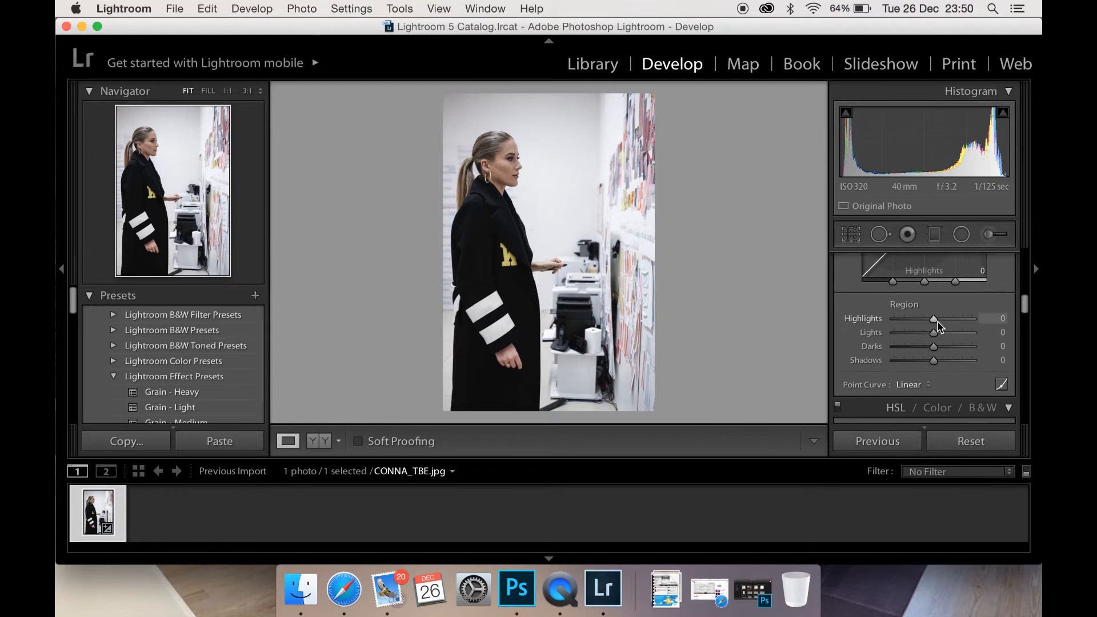
mouse_move(937, 321)
left_mouse_down()
mouse_move(920, 321)
mouse_move(959, 318)
mouse_move(934, 321)
mouse_move(950, 321)
mouse_move(921, 333)
mouse_move(956, 332)
mouse_move(920, 343)
mouse_move(934, 339)
left_mouse_up()
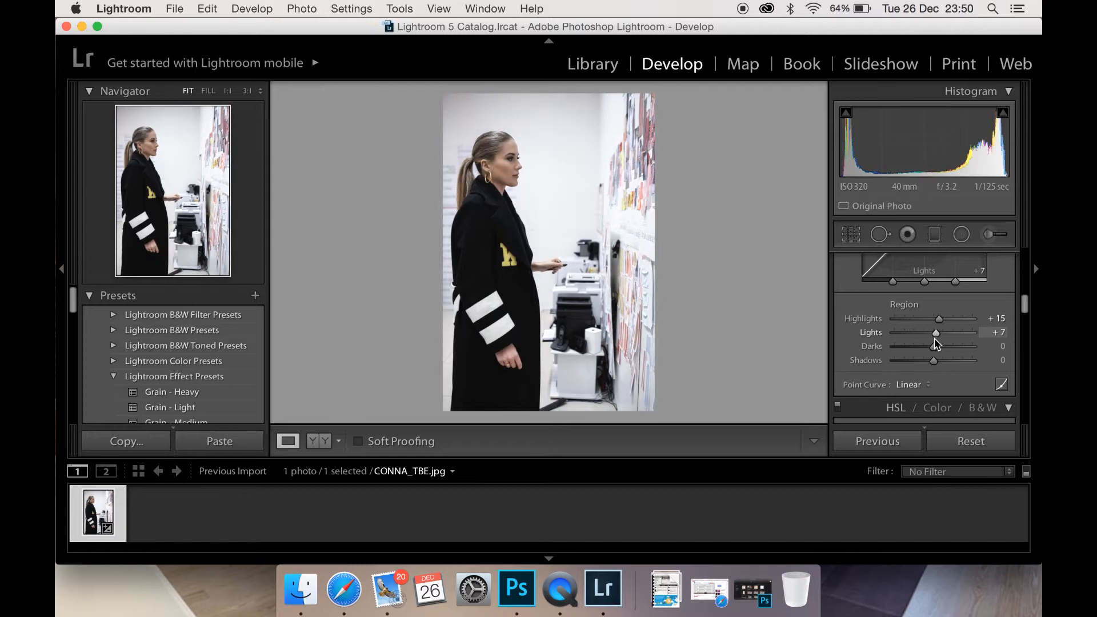
left_click_drag(933, 346, 931, 361)
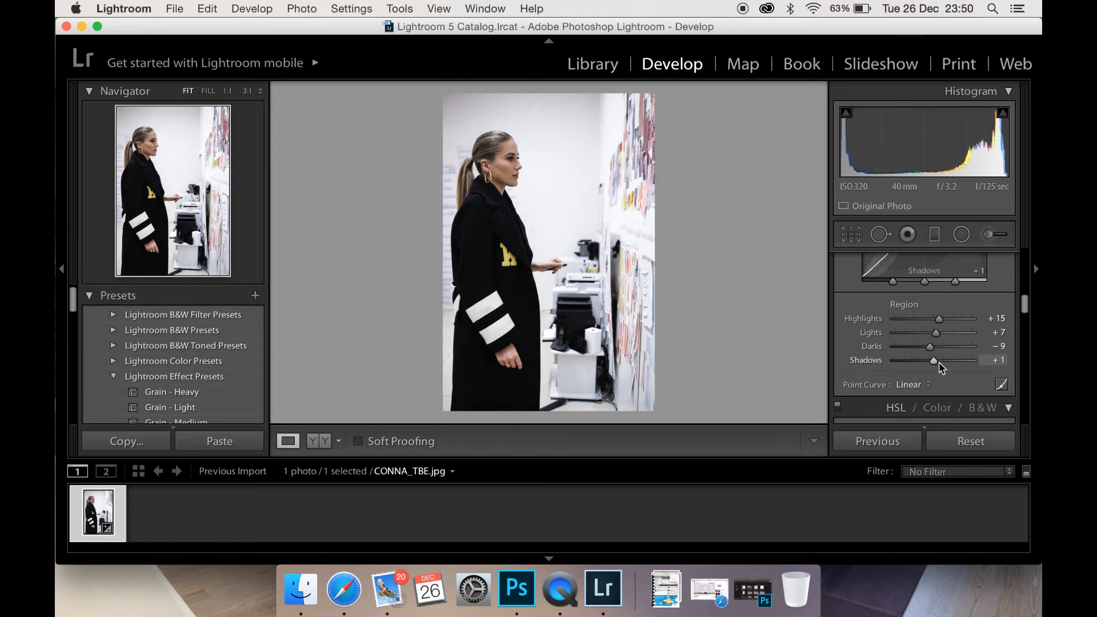
double_click(933, 362)
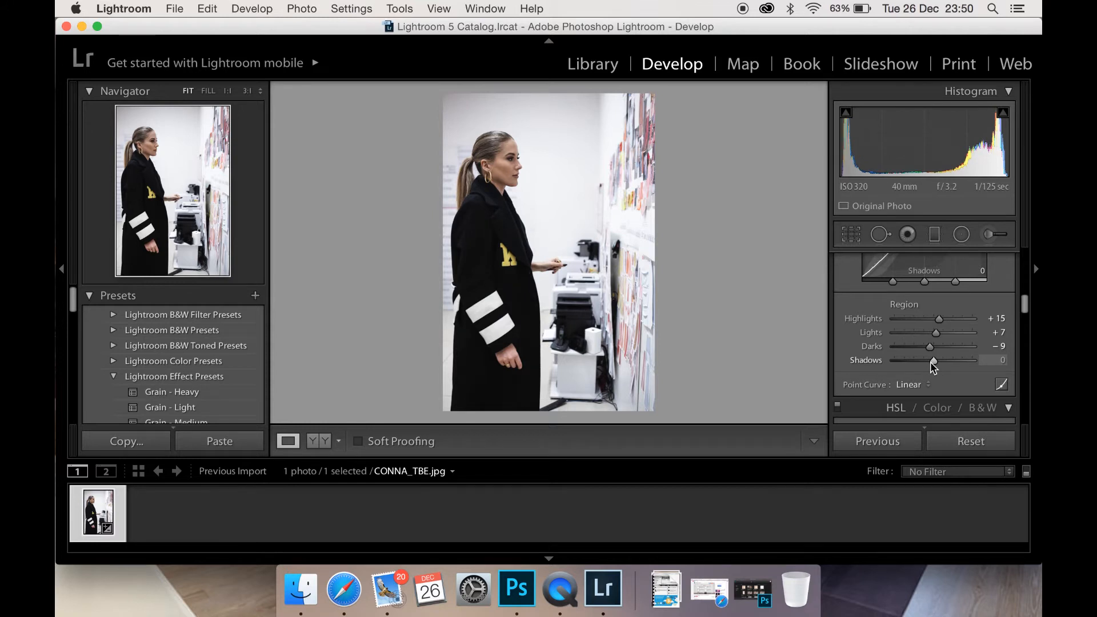
- Set the basic Blacks value to -4 and inspect the coat, face and hair at 1:1
scroll(1026, 322, "down", 3)
left_click_drag(1027, 321, 1016, 274)
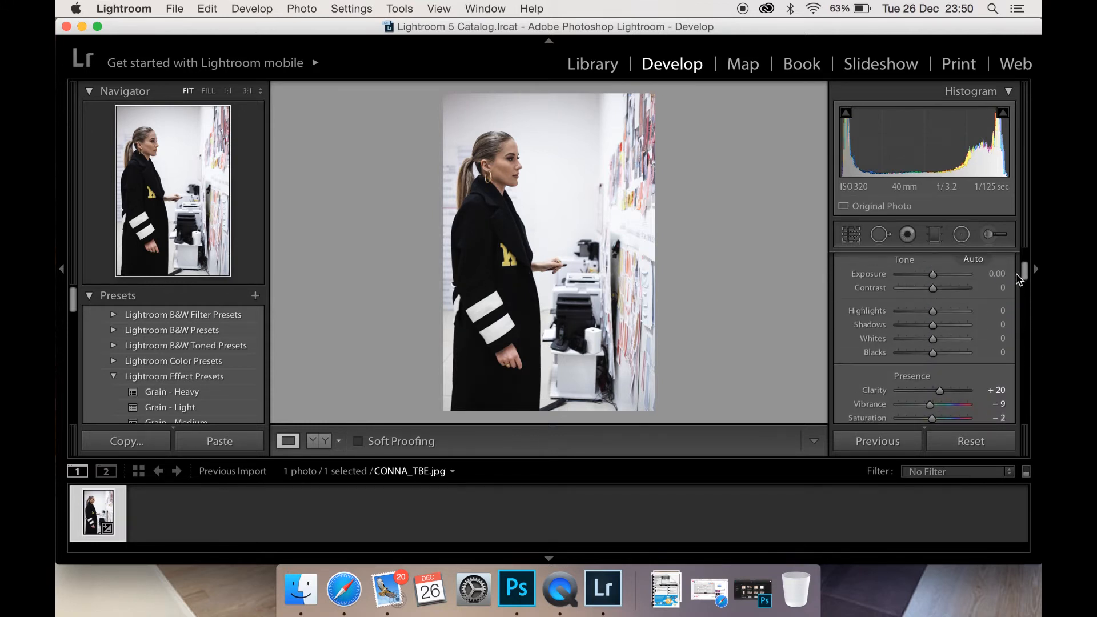
mouse_move(933, 350)
left_mouse_down()
mouse_move(957, 349)
mouse_move(933, 354)
left_mouse_up()
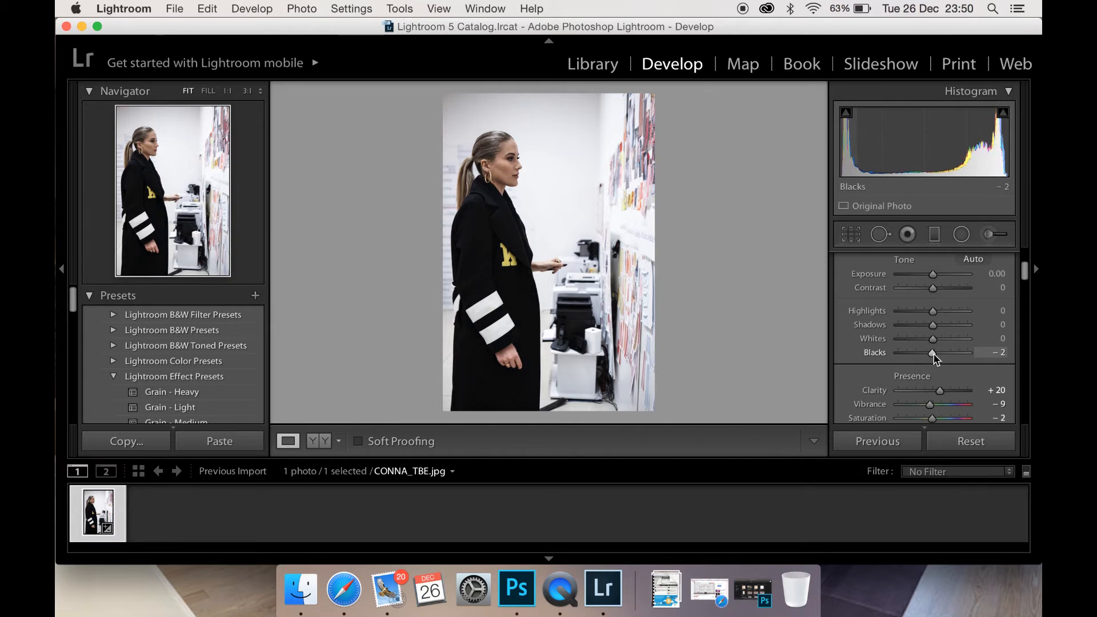
left_click_drag(554, 243, 734, 176)
mouse_move(997, 354)
left_mouse_down()
mouse_move(1019, 353)
mouse_move(982, 353)
left_mouse_up()
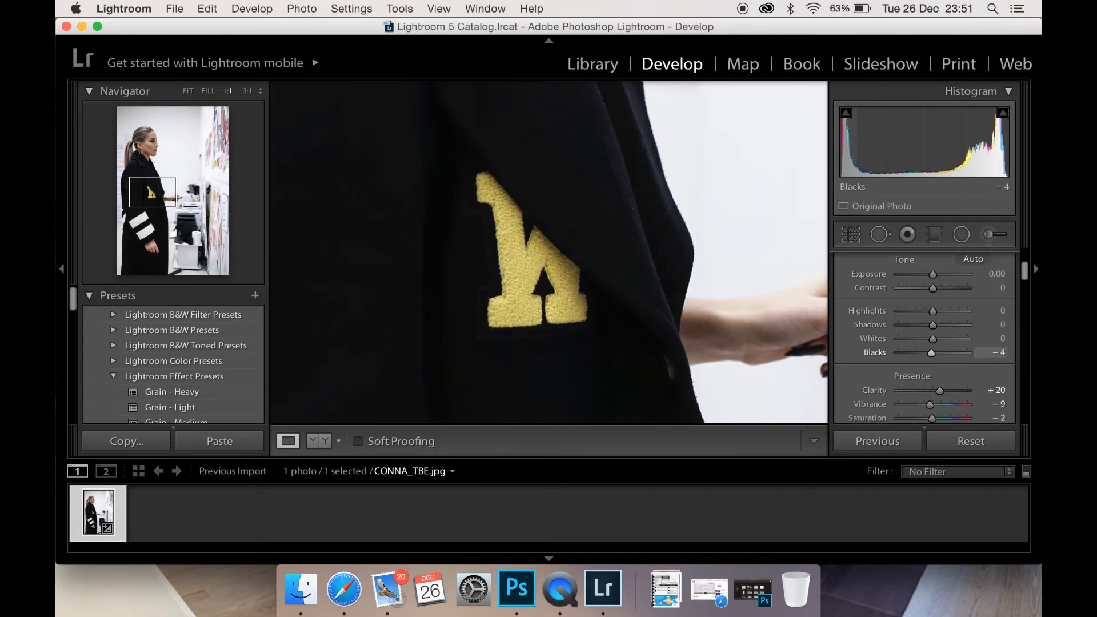
left_click_drag(698, 212, 697, 331)
left_click_drag(672, 198, 759, 324)
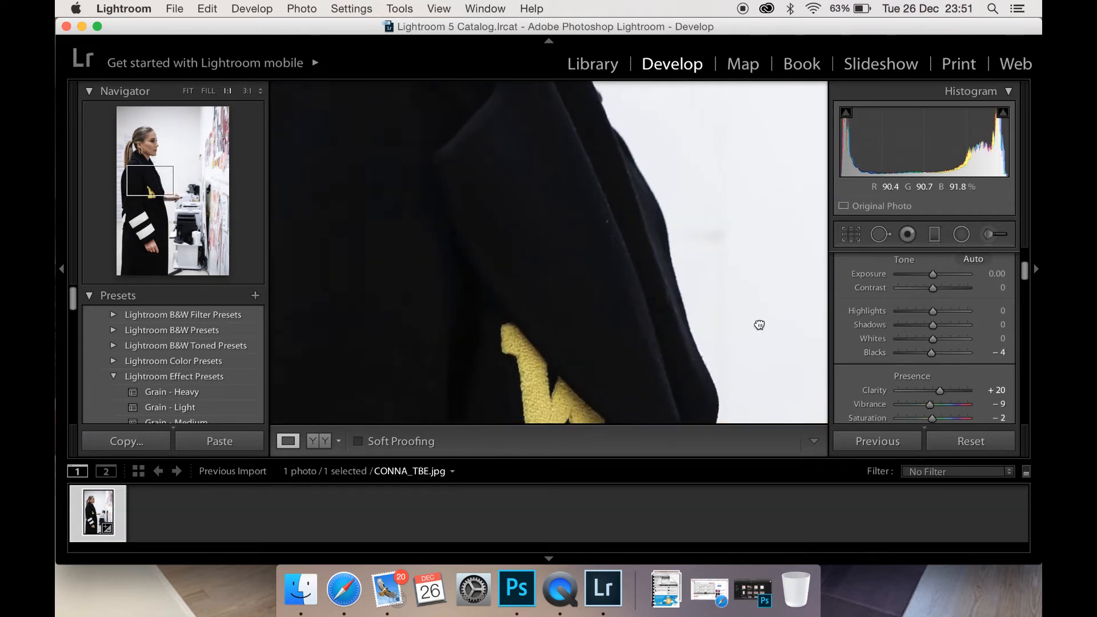
left_click_drag(616, 174, 690, 407)
left_click_drag(684, 313, 606, 354)
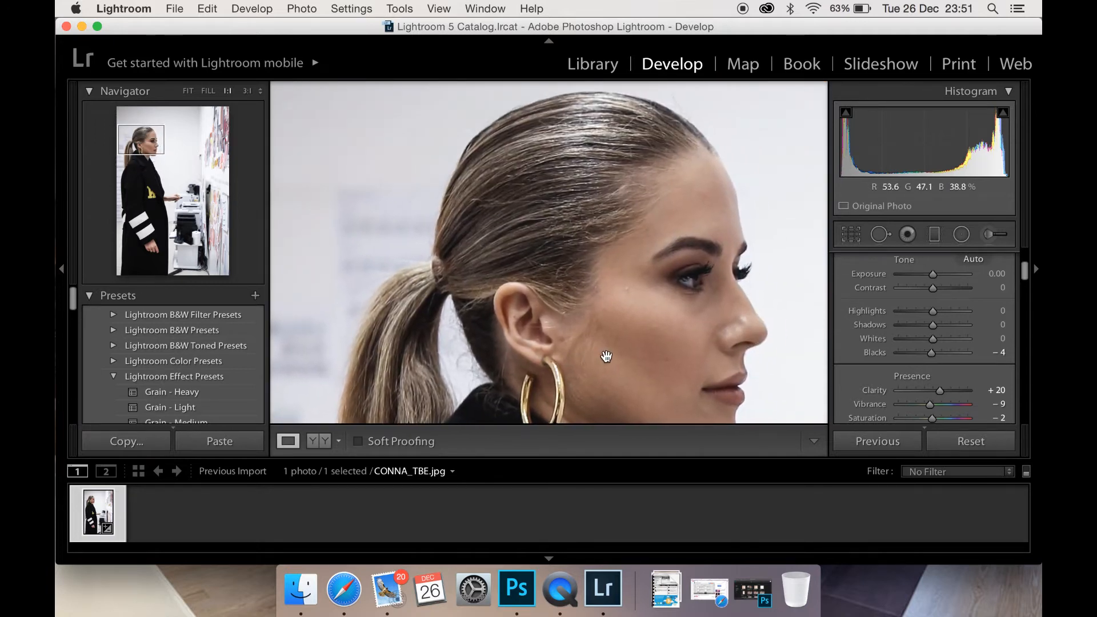
left_click(517, 323)
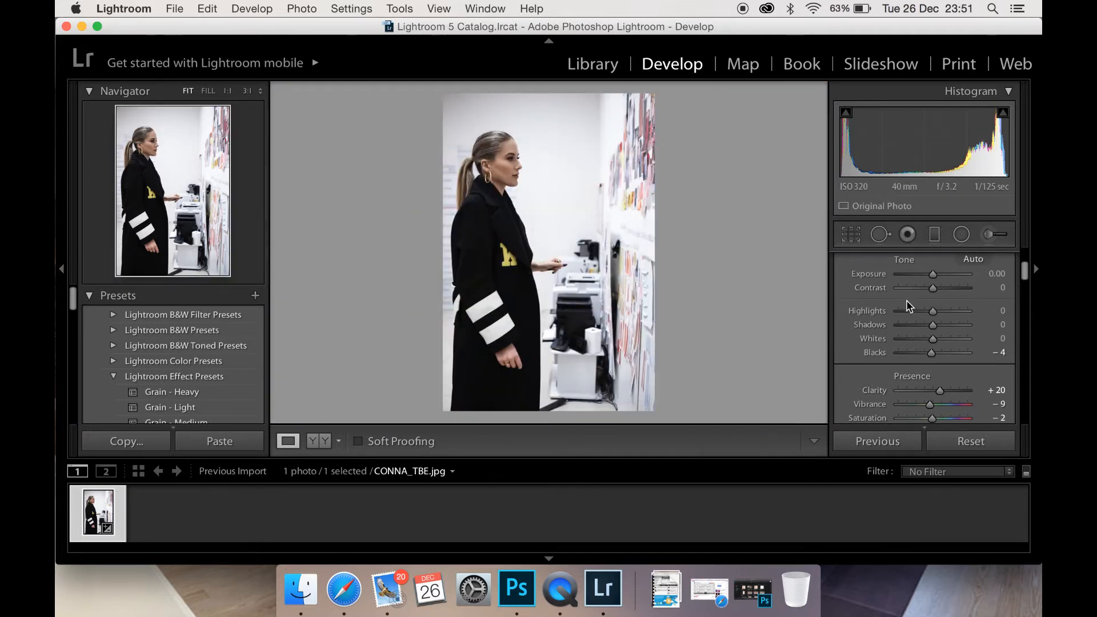
- Set the basic Shadows value to -10
left_click_drag(1025, 276, 1023, 272)
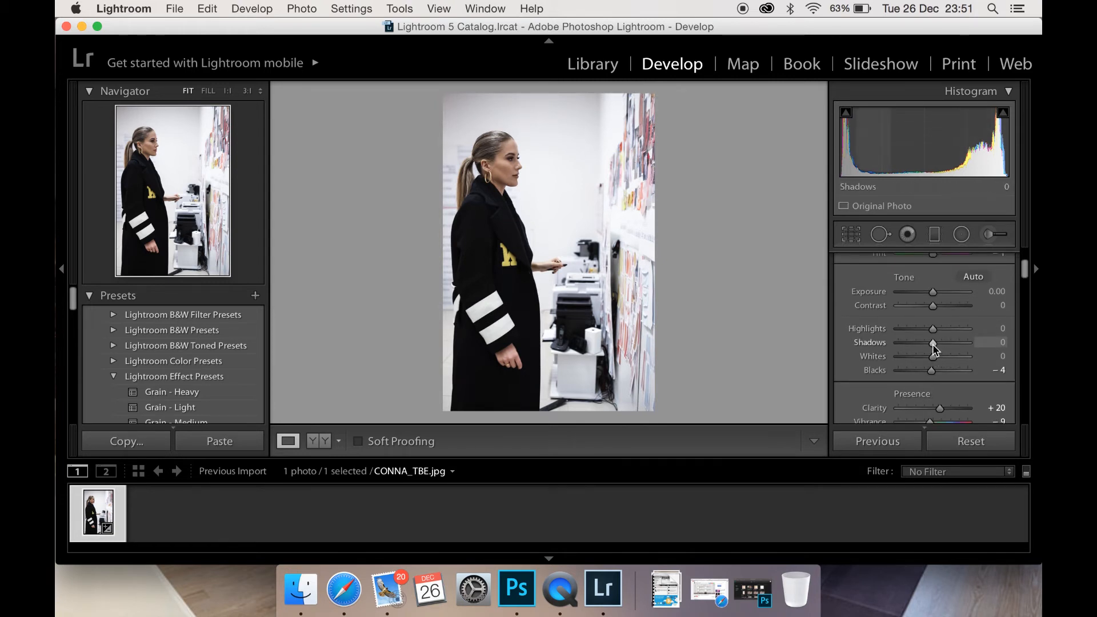
left_click_drag(926, 343, 922, 343)
left_click_drag(937, 346, 928, 346)
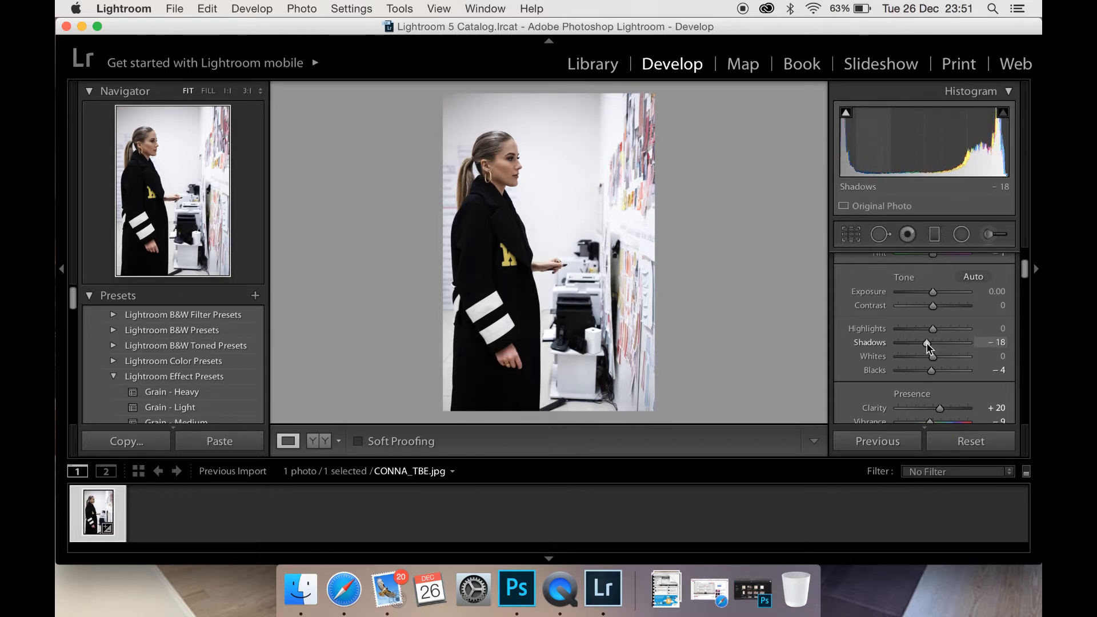
left_click(1000, 343)
type("-")
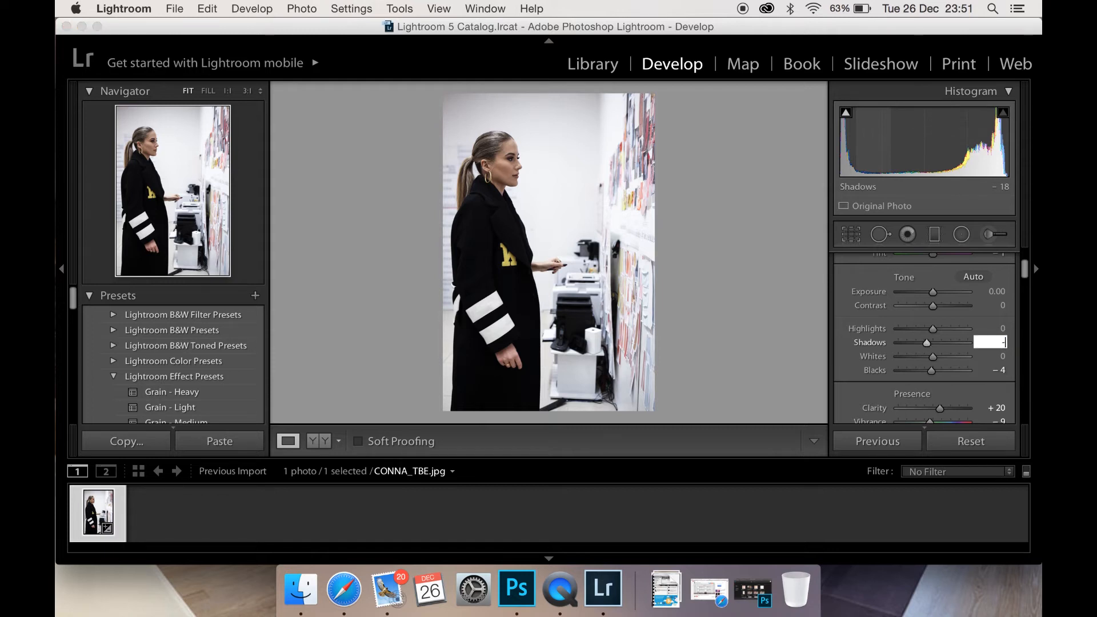
type("2")
key("BackSpace")
type("10")
key("Return")
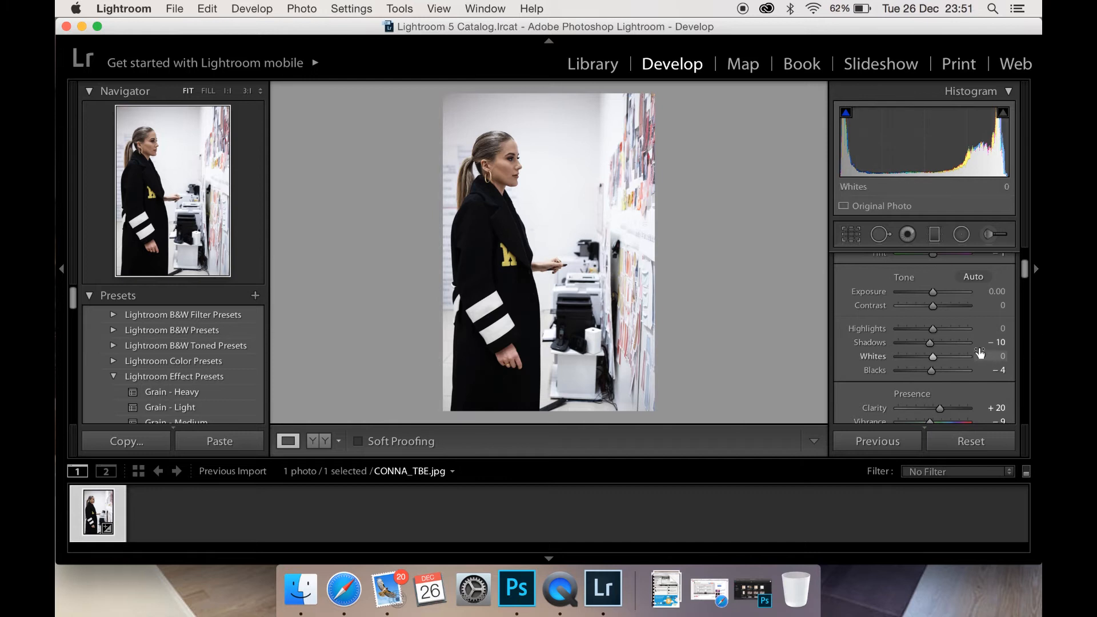
- Raise the basic Highlights to +7 and set Exposure to +0.05
left_click_drag(932, 329, 932, 357)
scroll(1025, 273, "down", 1)
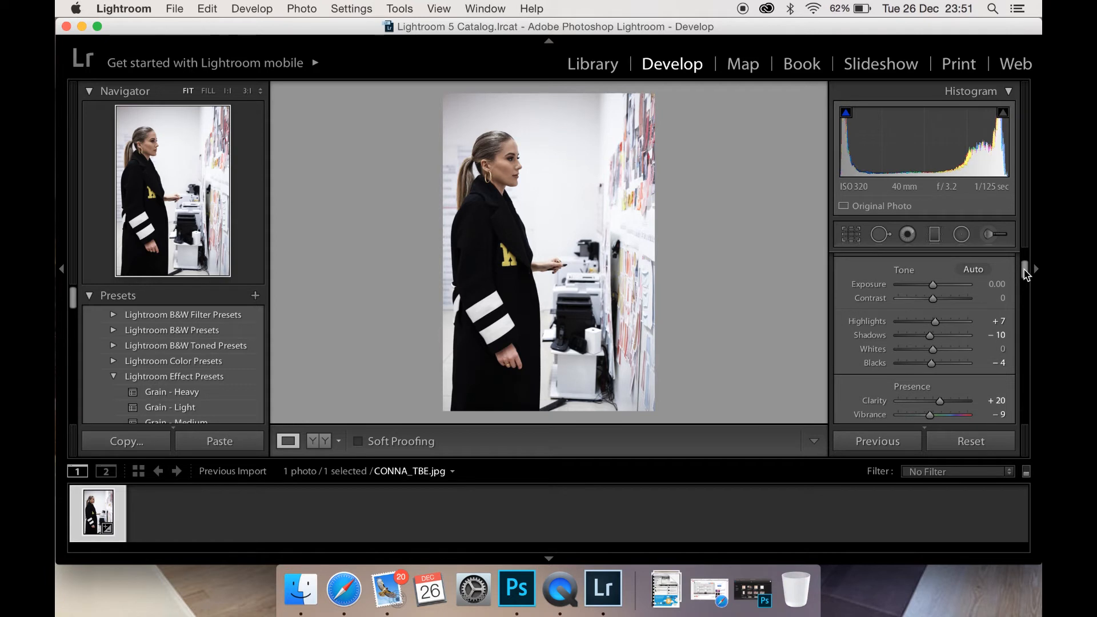
mouse_move(933, 288)
left_mouse_down()
mouse_move(951, 289)
mouse_move(933, 288)
left_mouse_up()
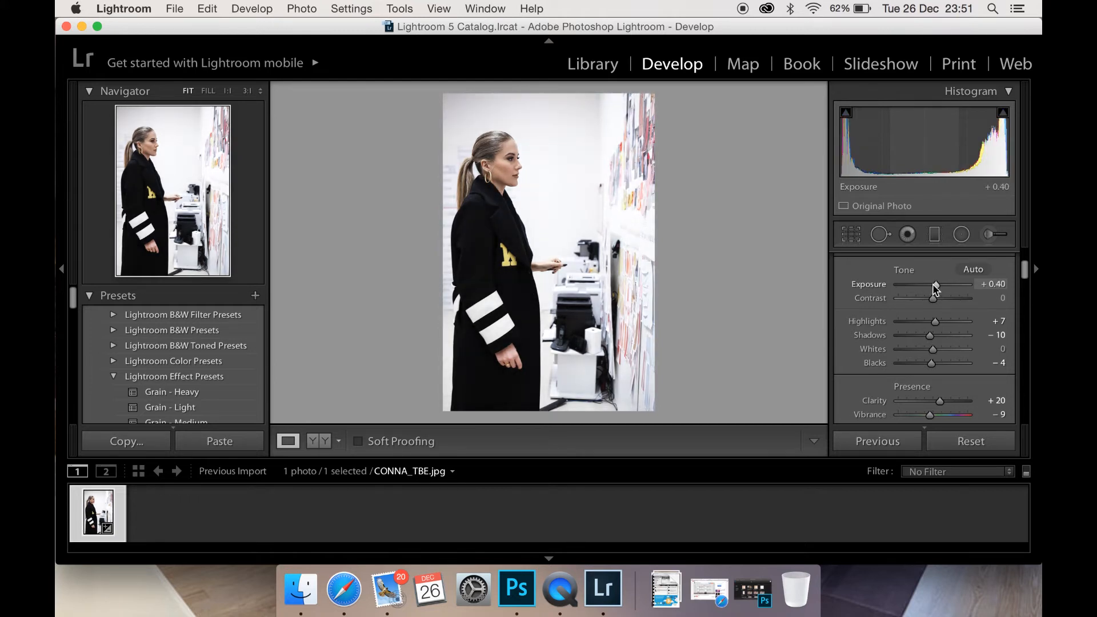
left_click_drag(935, 290, 933, 289)
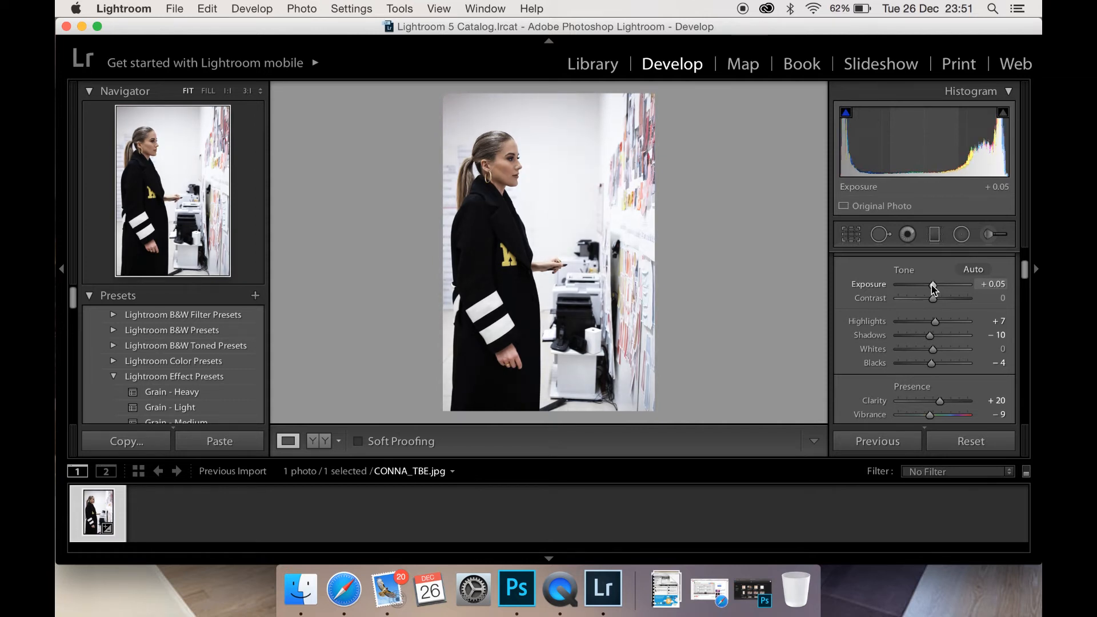
- Inspect the woman and the paper-covered wall at close zoom
left_click(529, 201)
left_click_drag(529, 201, 585, 379)
left_click(629, 288)
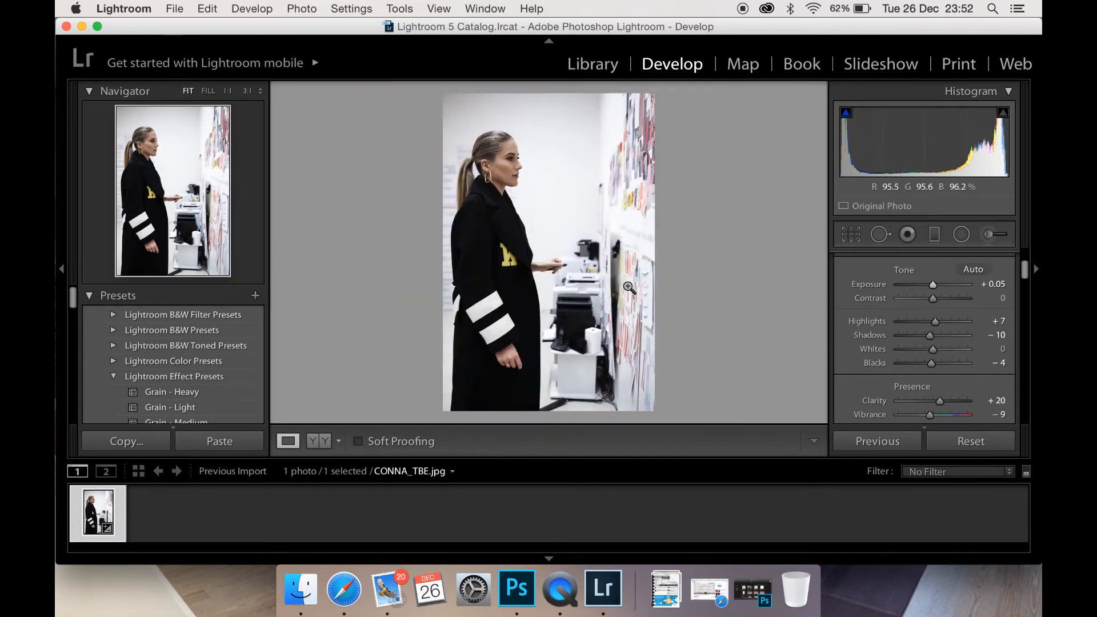
left_click(630, 254)
left_click_drag(670, 257, 656, 318)
left_click(637, 292)
- Try a Grain Amount of 99 and check its effect on the white wall and the face at 1:1
left_click_drag(1027, 273, 1028, 394)
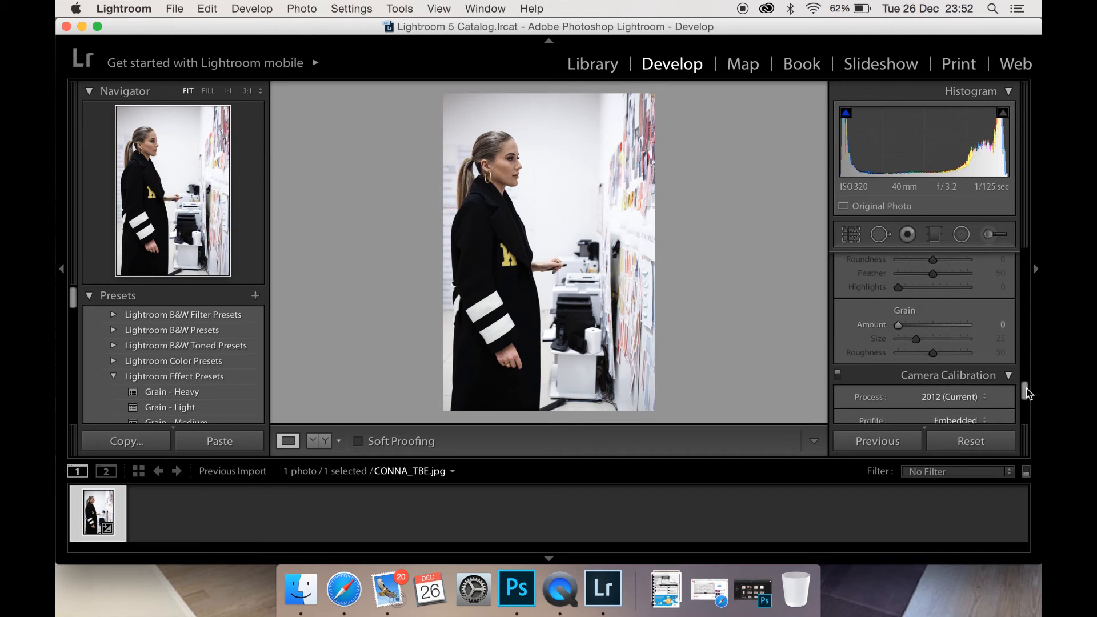
left_click_drag(898, 325, 966, 328)
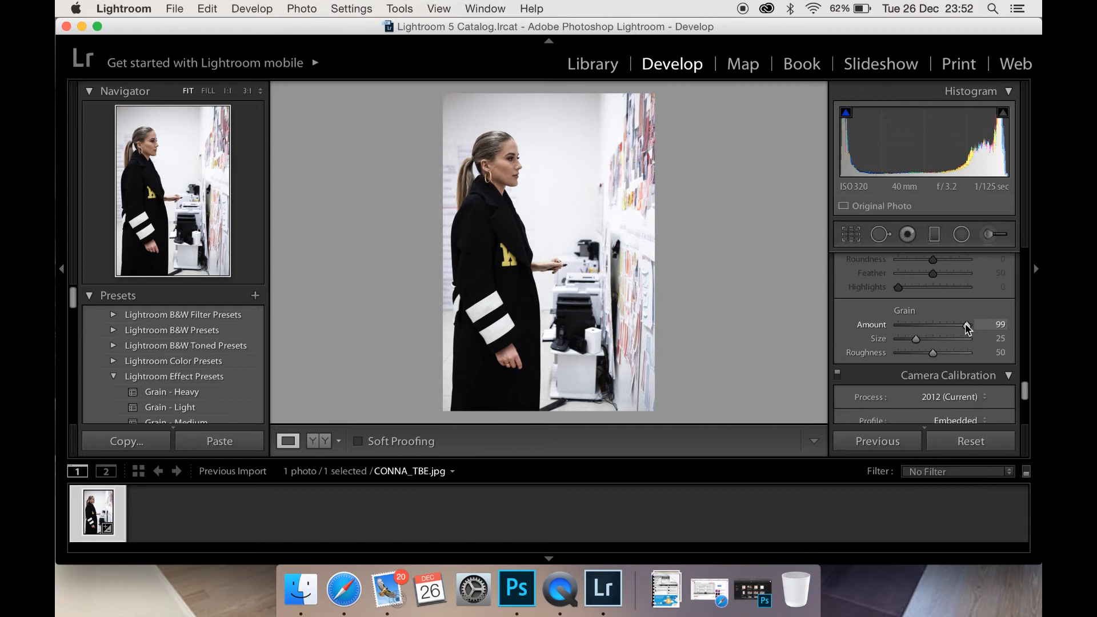
left_click(619, 216)
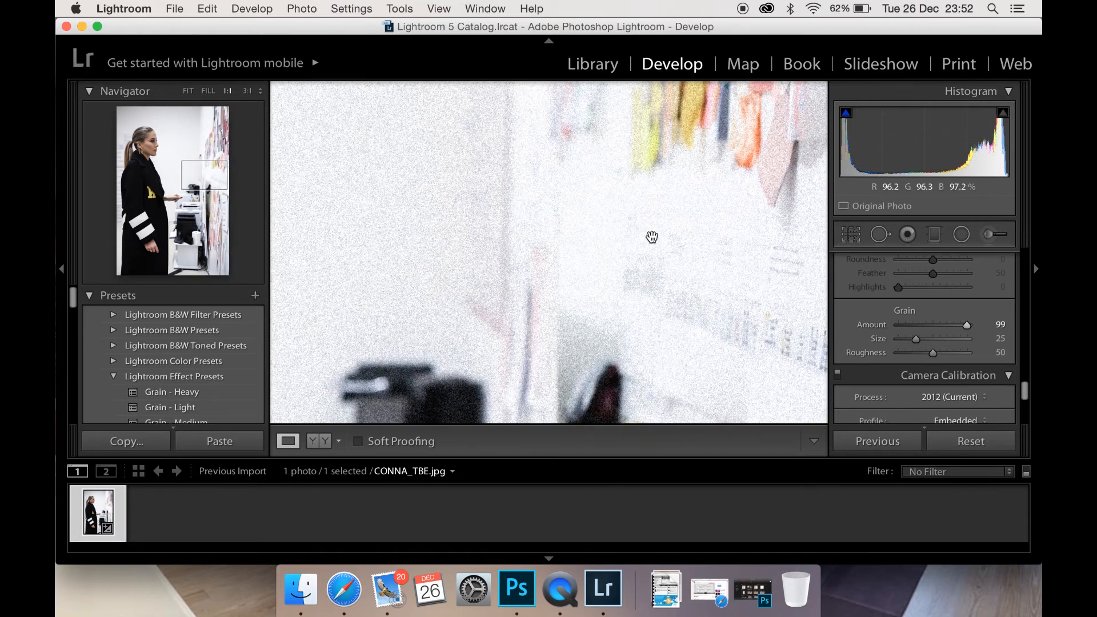
left_click_drag(630, 238, 837, 287)
left_click_drag(650, 241, 794, 294)
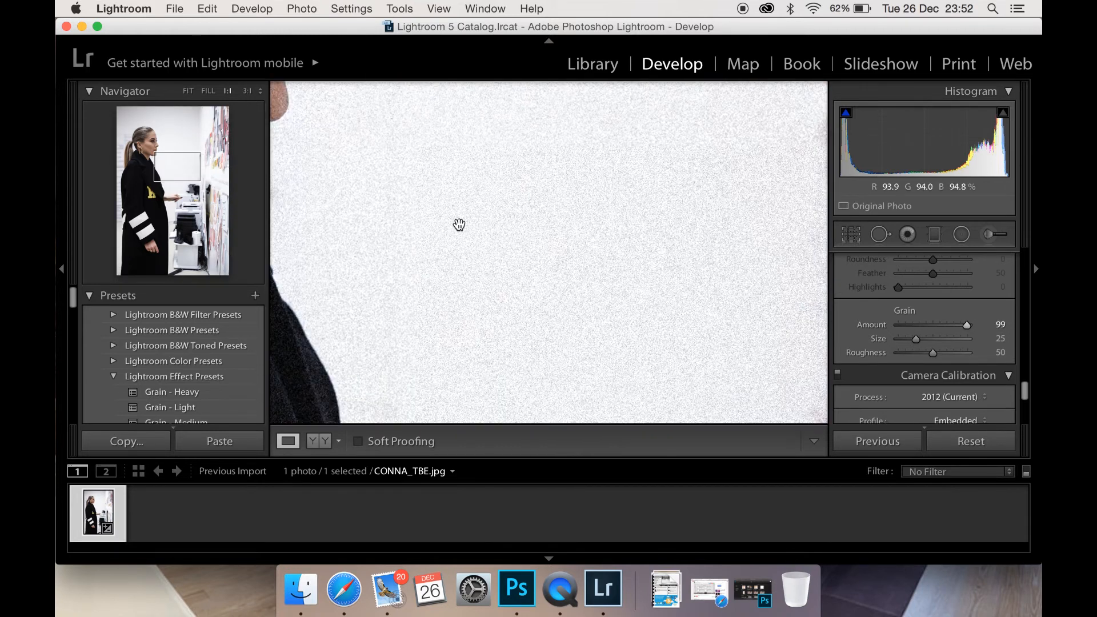
left_click_drag(457, 225, 647, 349)
scroll(634, 343, "up", 6)
scroll(634, 343, "left", 3)
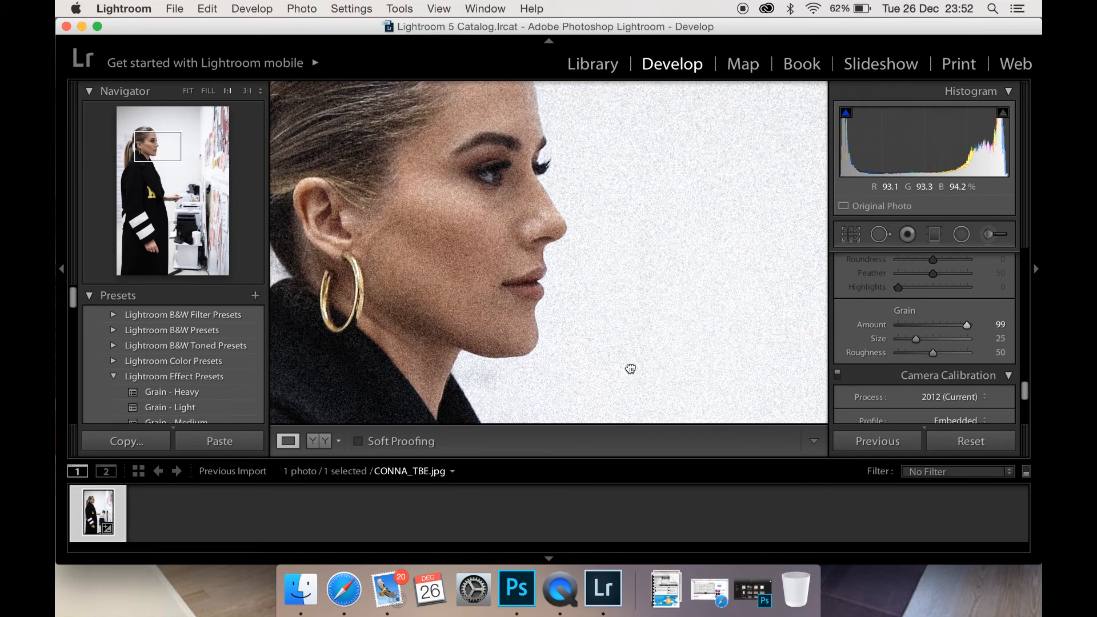
- Try Grain settings of Amount 53, Size 12 and Roughness 46, and check them on the face and wall
left_click_drag(965, 325, 937, 325)
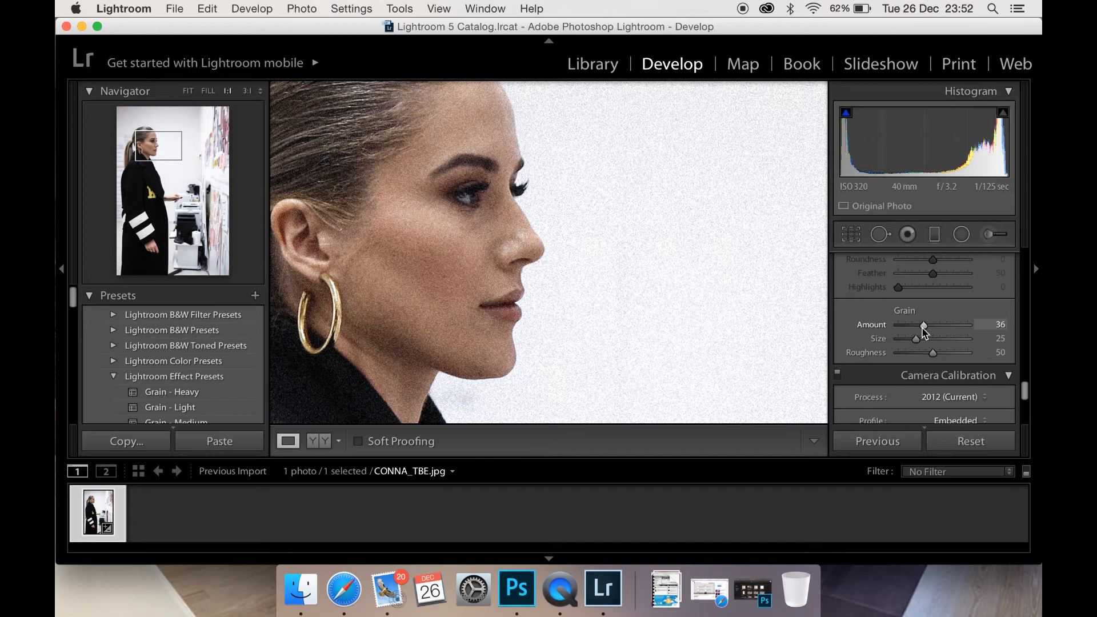
mouse_move(916, 339)
left_mouse_down()
mouse_move(985, 337)
mouse_move(906, 339)
left_mouse_up()
left_click_drag(933, 353, 934, 324)
left_click(619, 250)
left_click(549, 197)
left_click_drag(518, 183, 677, 333)
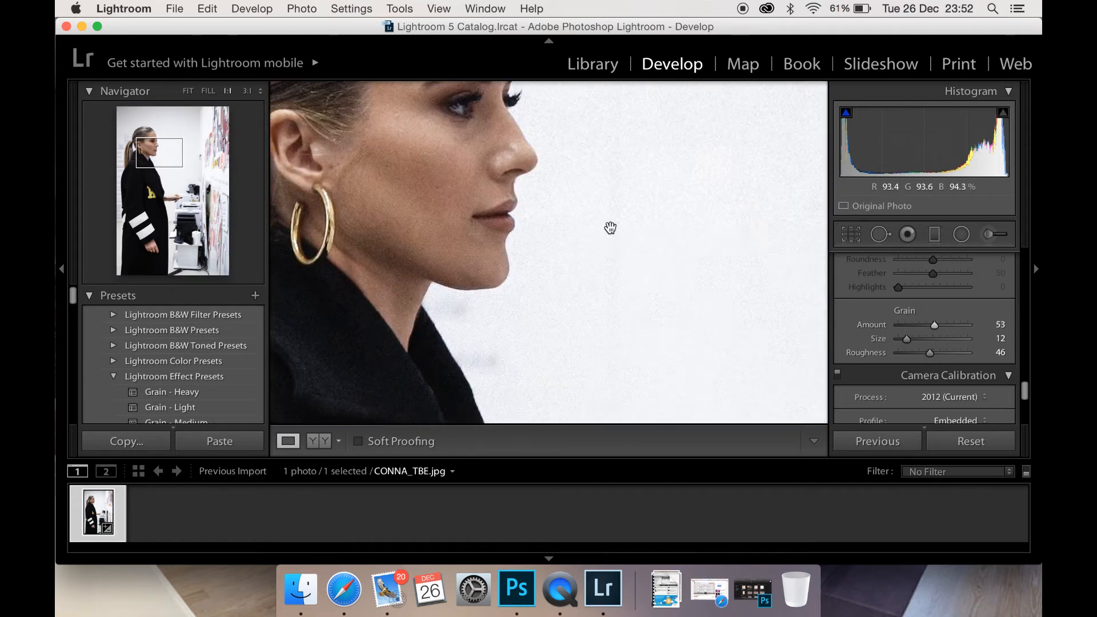
left_click_drag(610, 228, 688, 335)
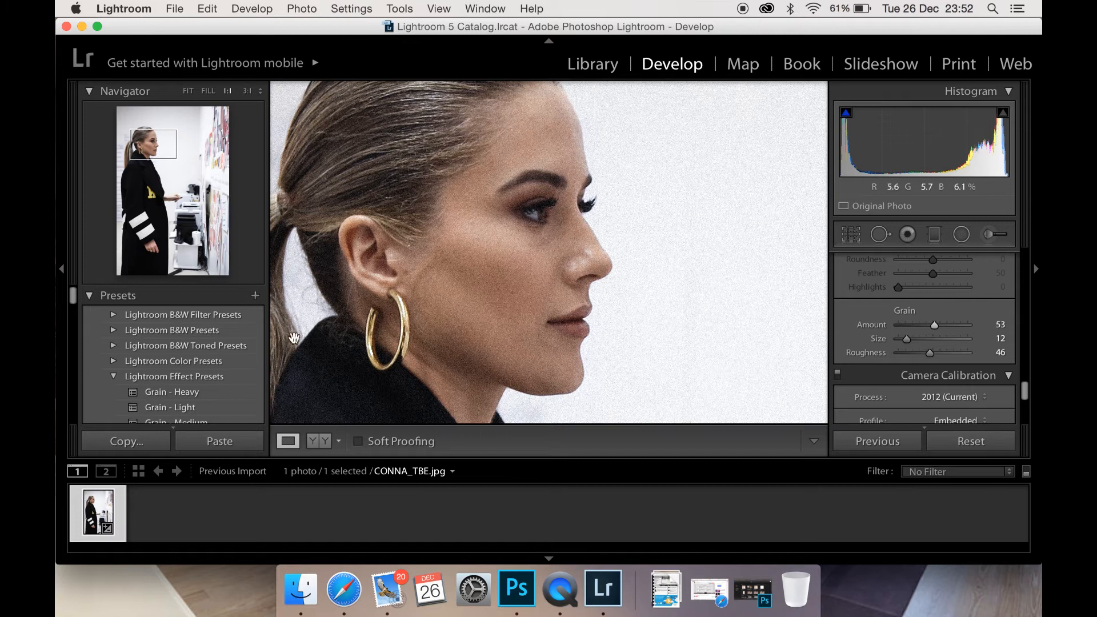
- Reset the Grain Amount to 0 and compare the Grain - Heavy, Grain - Light and Grain - Medium presets on the photo
scroll(216, 357, "down", 4)
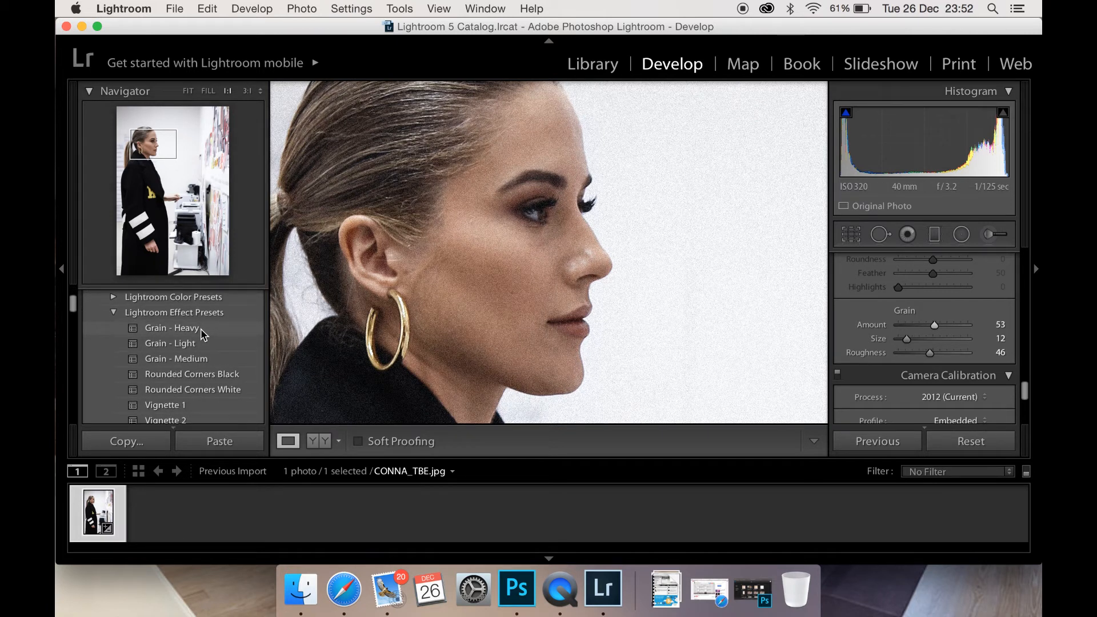
left_click_drag(935, 324, 847, 332)
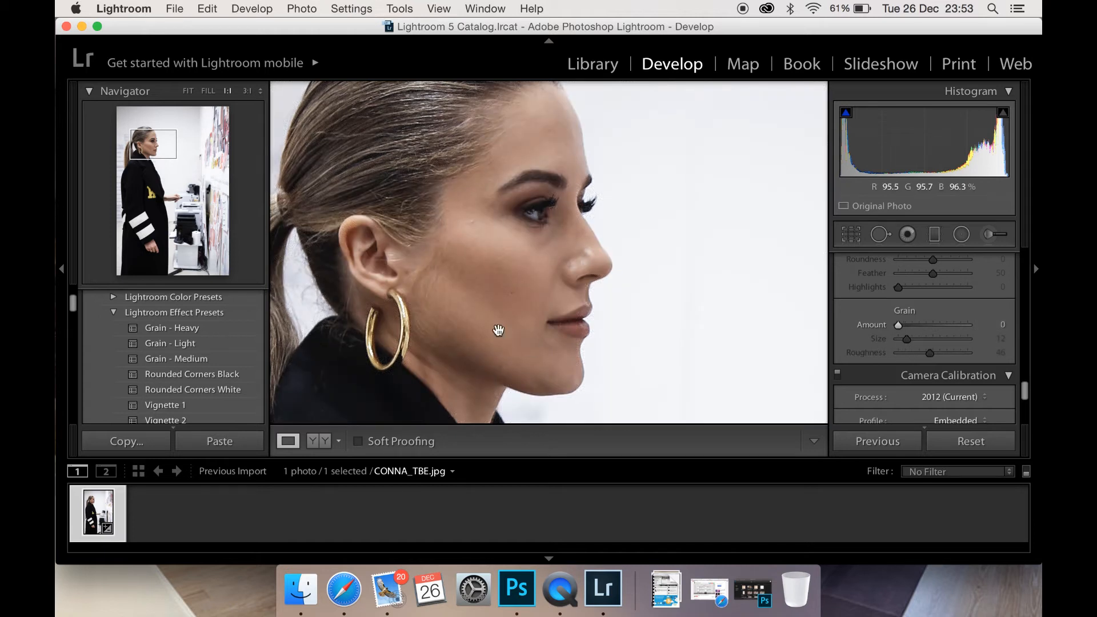
left_click(198, 332)
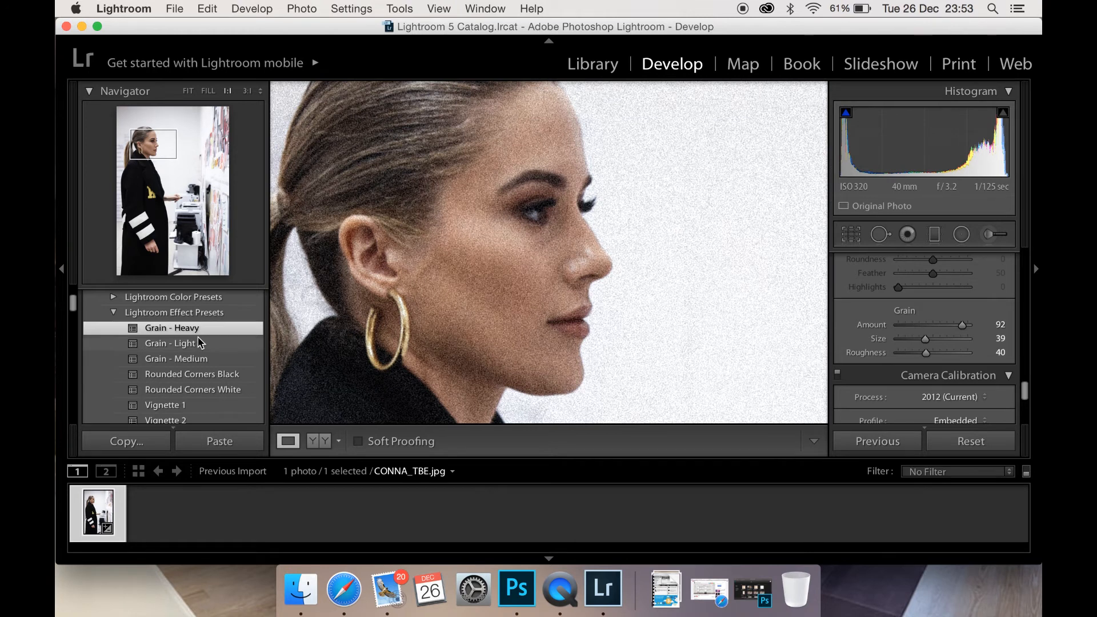
left_click(197, 342)
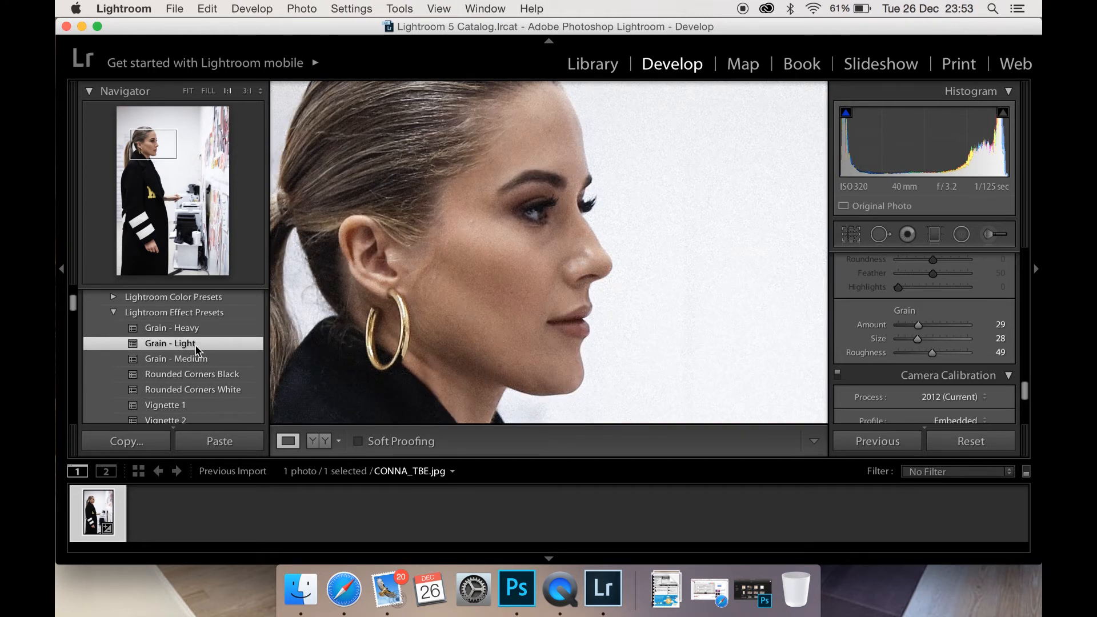
left_click(199, 360)
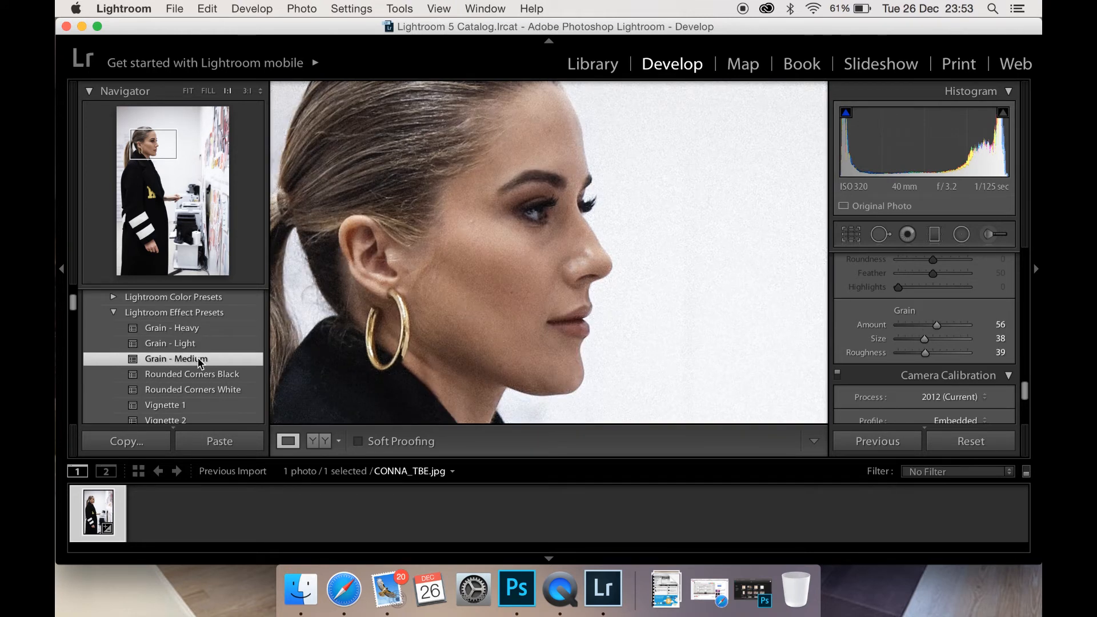
left_click(394, 287)
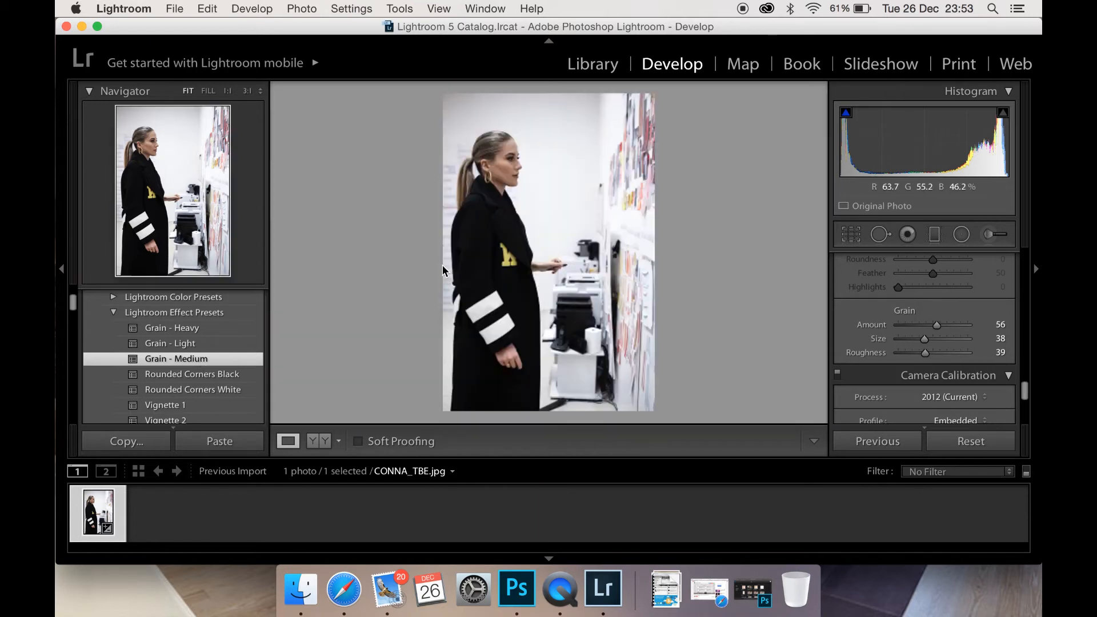
left_click(526, 172)
left_click_drag(526, 274, 511, 181)
left_click_drag(588, 201, 499, 130)
left_click_drag(514, 215, 499, 318)
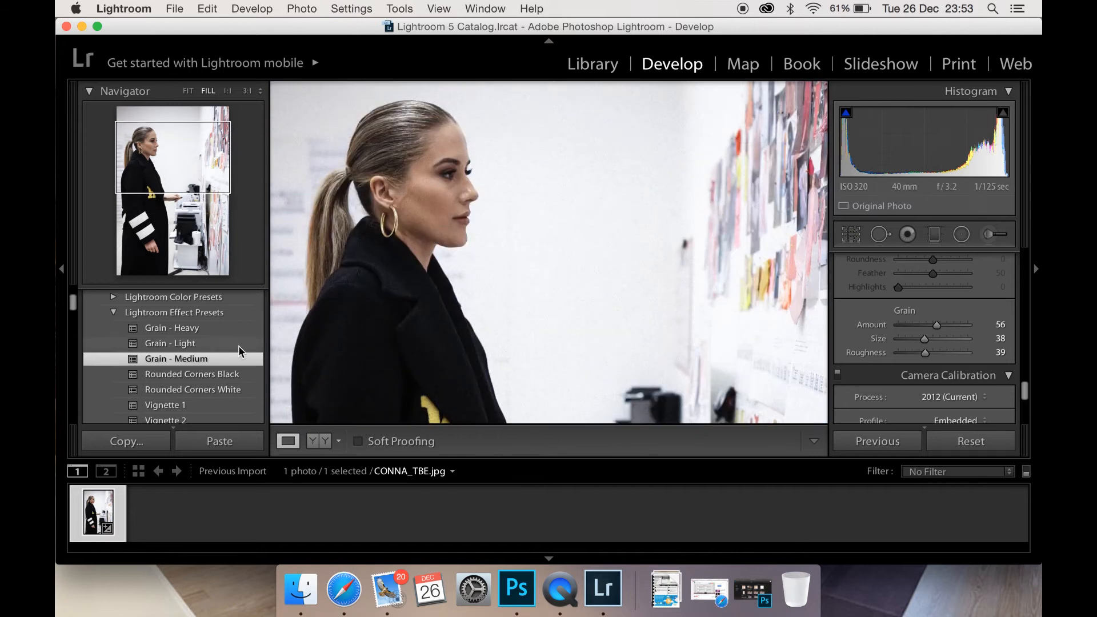
- Apply the Grain - Light preset, raise the Grain Amount to 35 and check the white wall up close
left_click(191, 343)
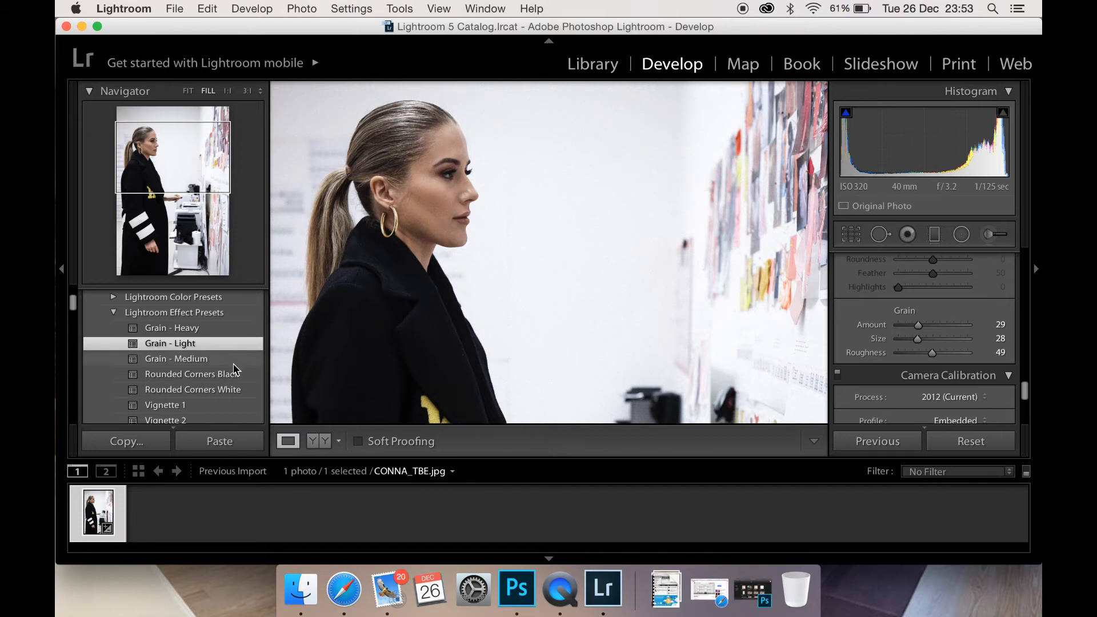
left_click_drag(918, 325, 923, 325)
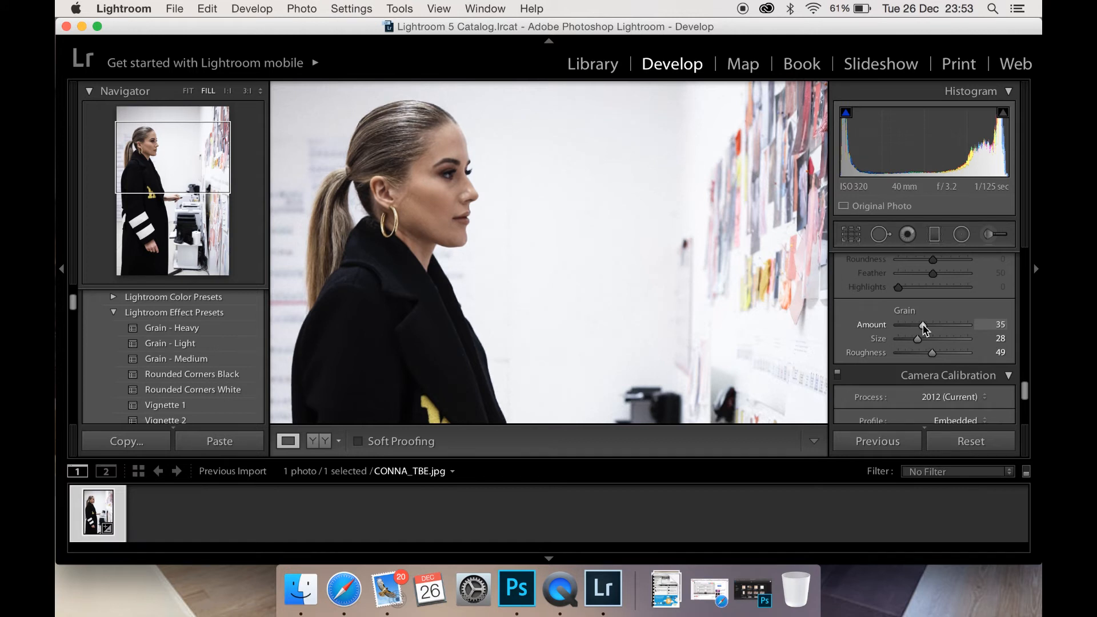
left_click(661, 209)
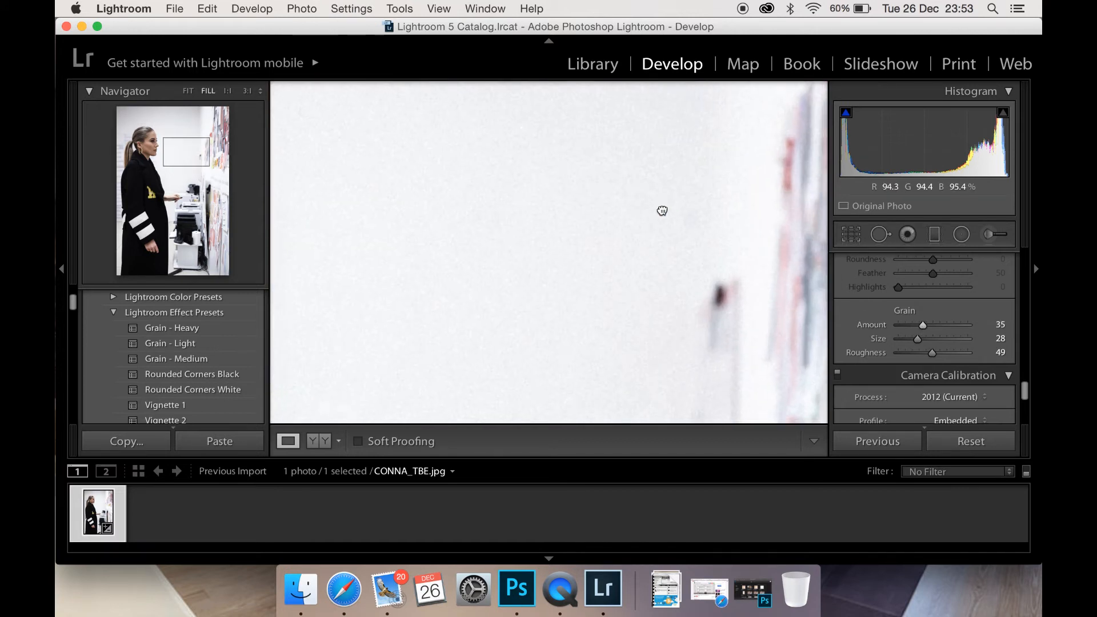
left_click(662, 209)
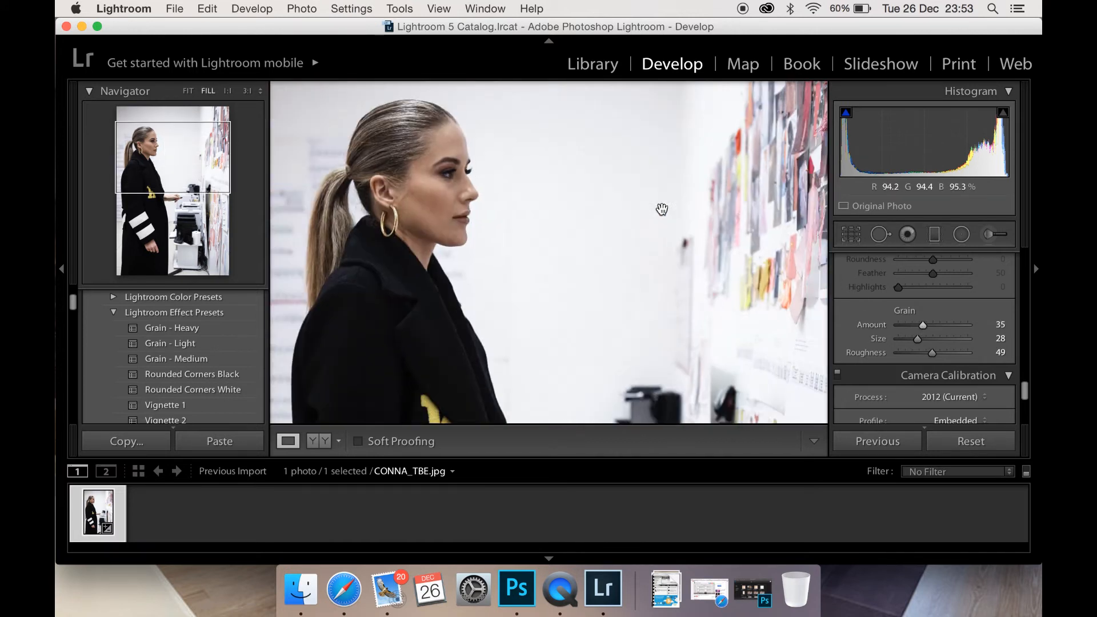
key("super+minus")
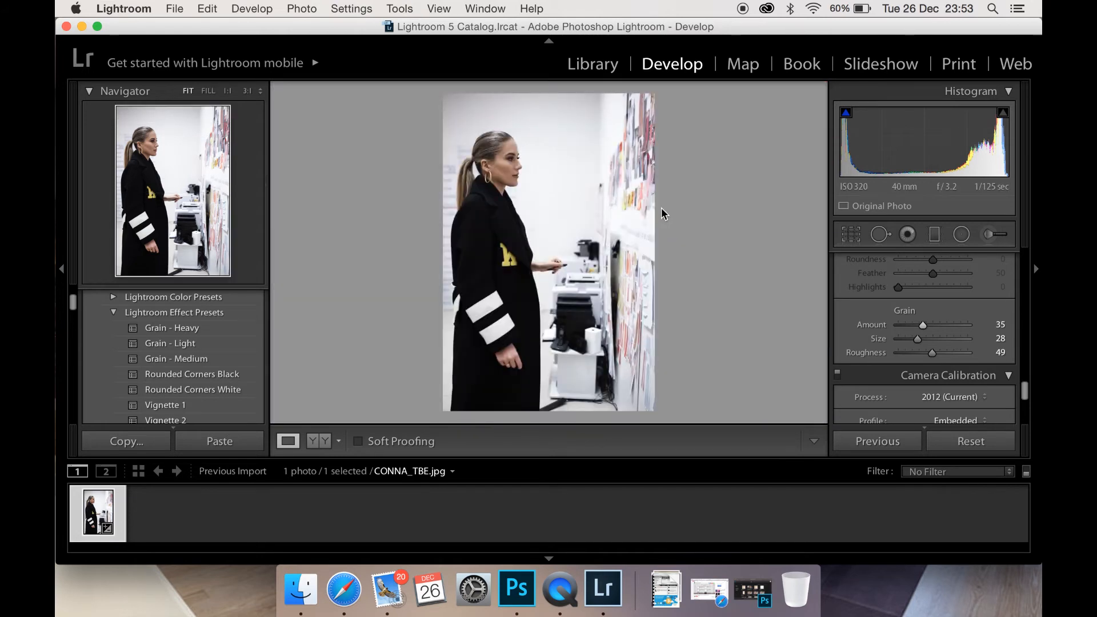
- Straighten the photo with the Crop tool to an angle of 0.20
key("r")
left_click_drag(655, 255, 675, 248)
left_click_drag(778, 246, 774, 249)
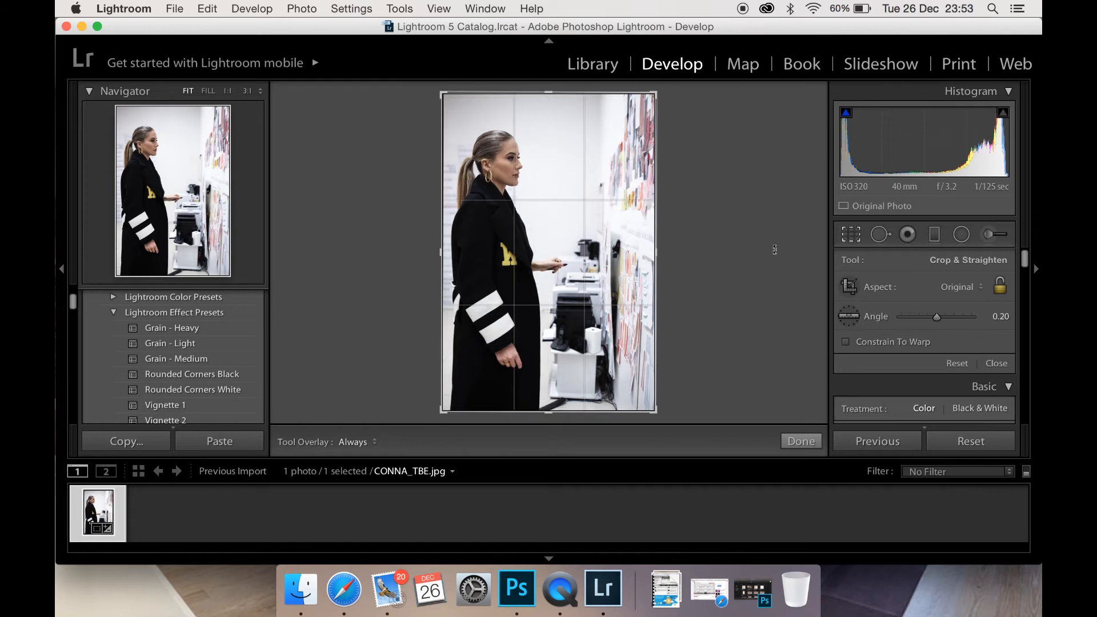
key("r")
- Try rotating the crop further to an angle of 0.43, and undo that rotation
left_click(847, 233)
mouse_move(675, 93)
left_mouse_down()
mouse_move(665, 83)
mouse_move(678, 90)
left_mouse_up()
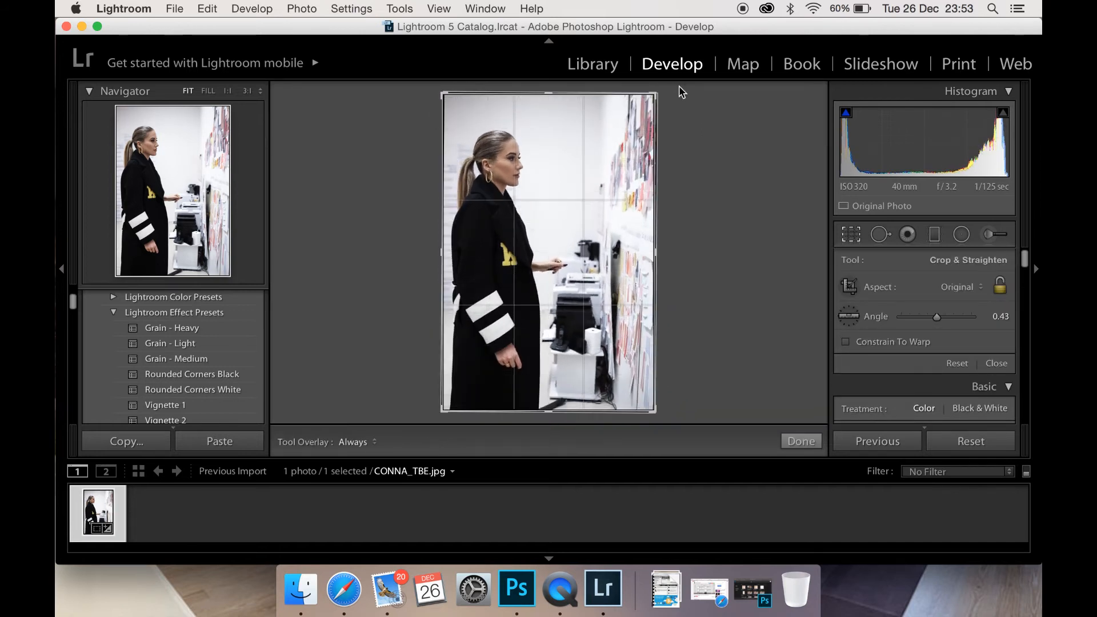
key("r")
key("super+z")
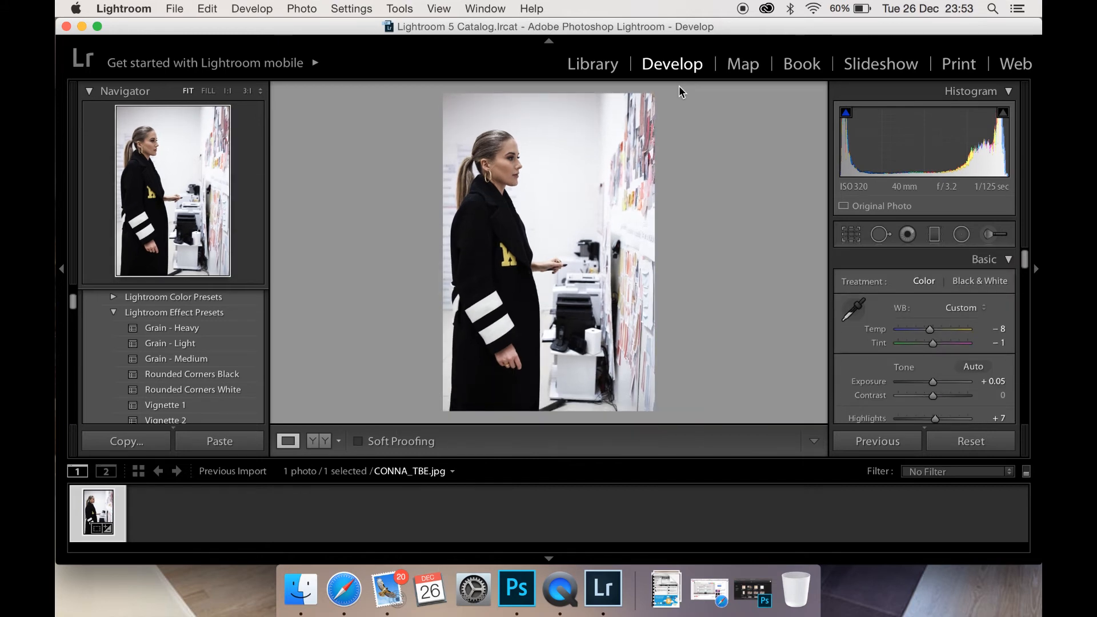
- Export the edited photo to the Desktop as CONNA_TBE-2.jpg
left_click(179, 9)
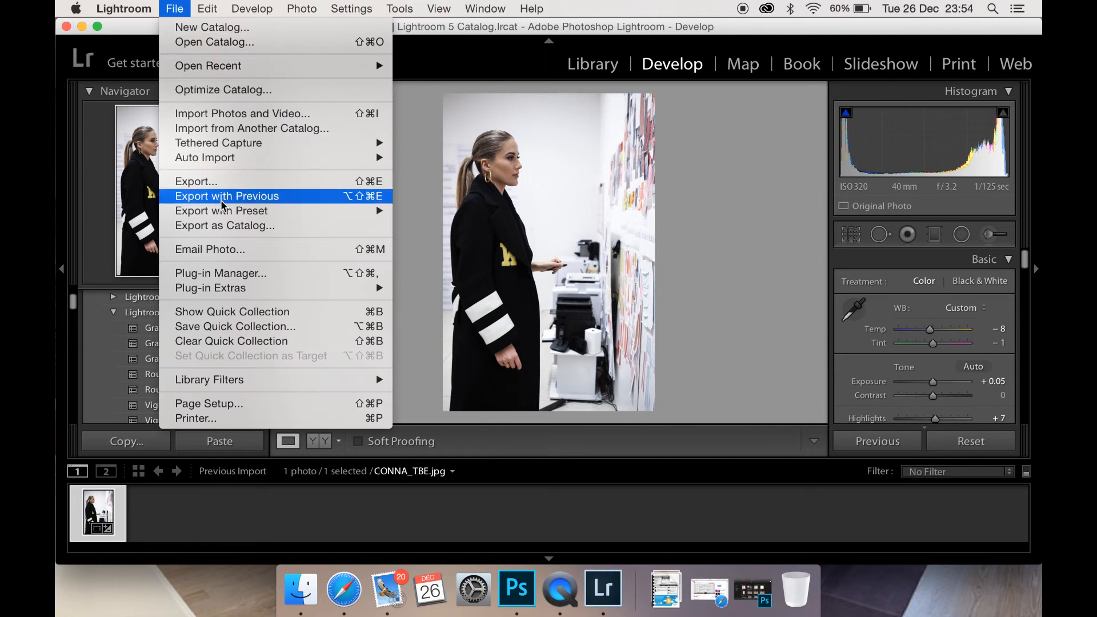
left_click(206, 181)
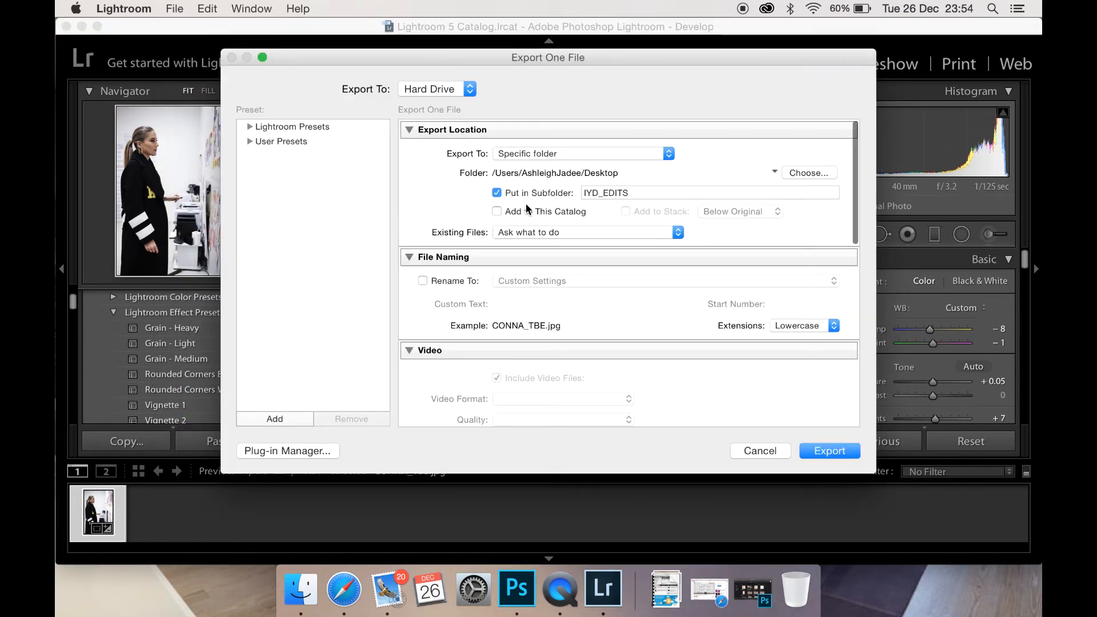
left_click(831, 452)
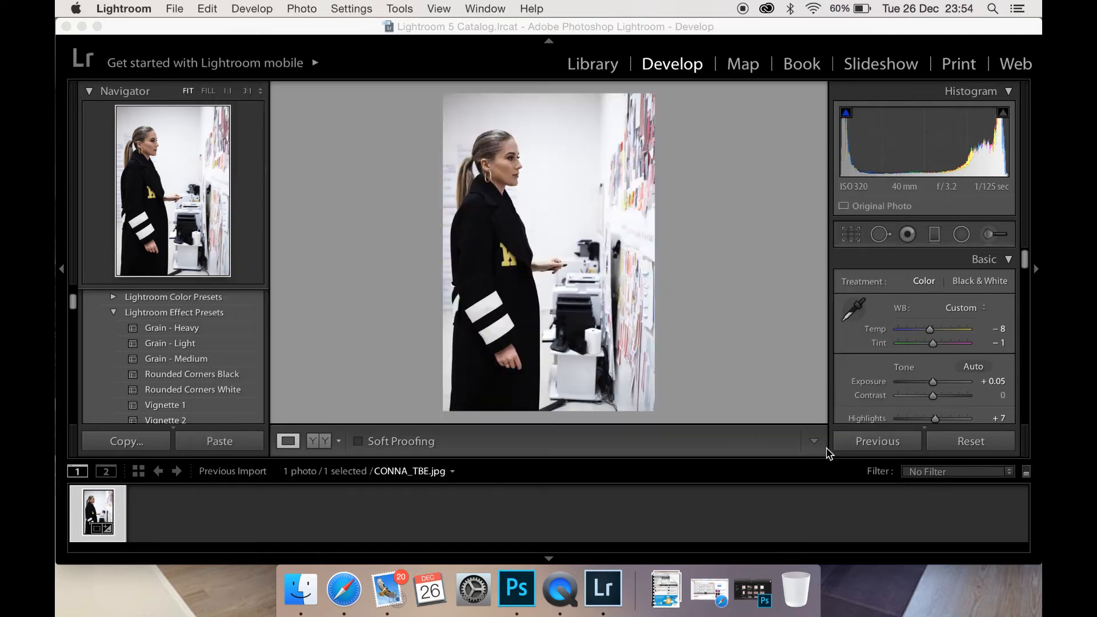
left_click(720, 362)
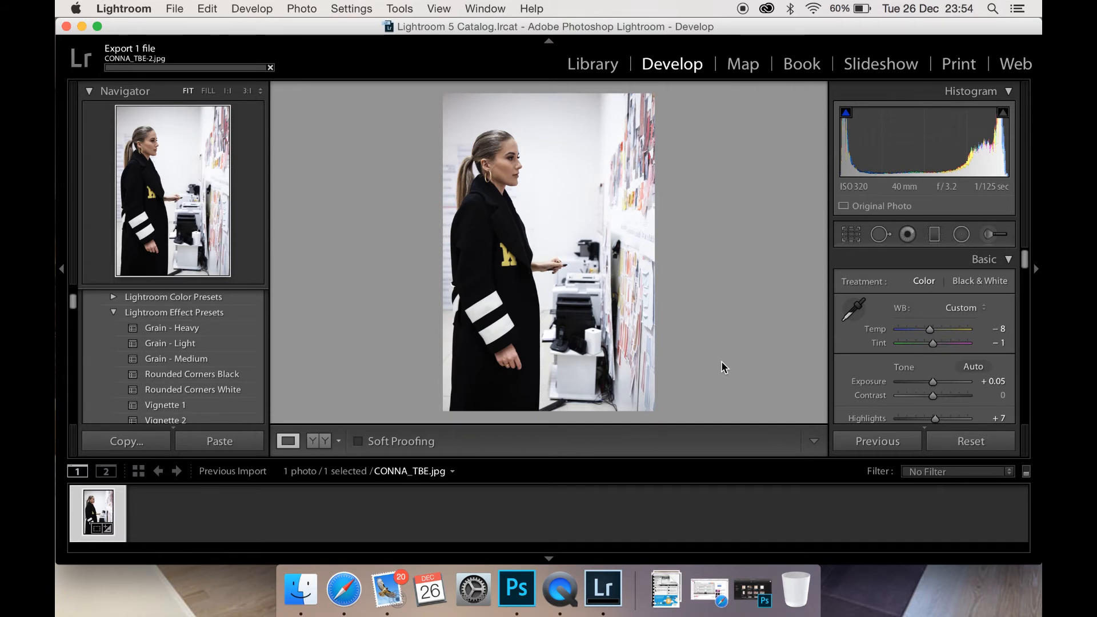
- Switch to Photoshop, open CONNA_TBE-2.jpg from the Desktop and enlarge it to 50%
left_click(82, 27)
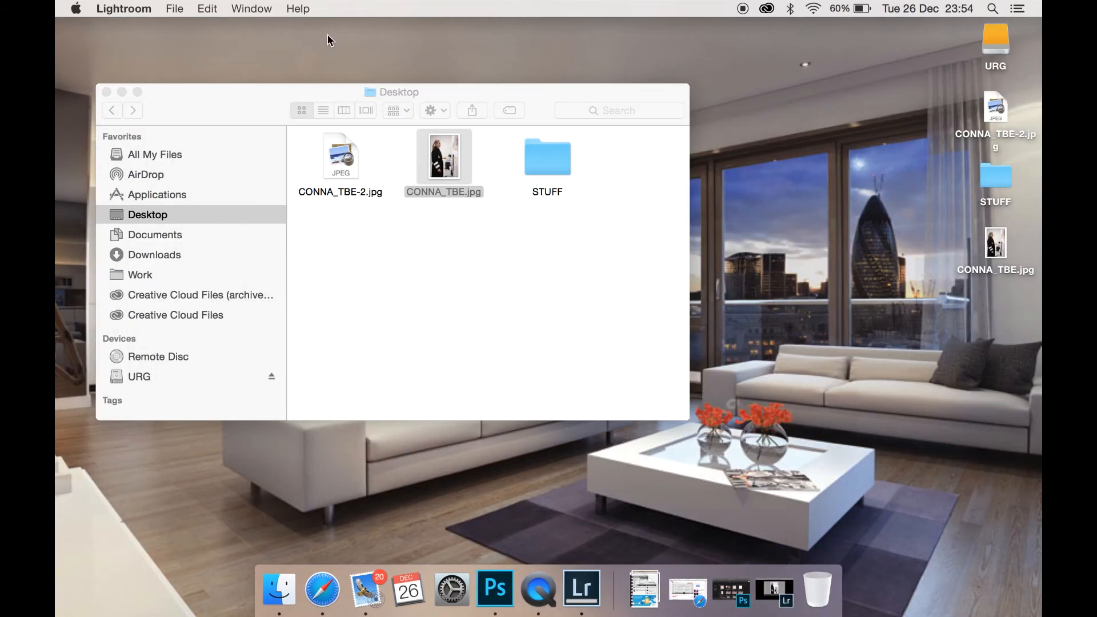
left_click(513, 597)
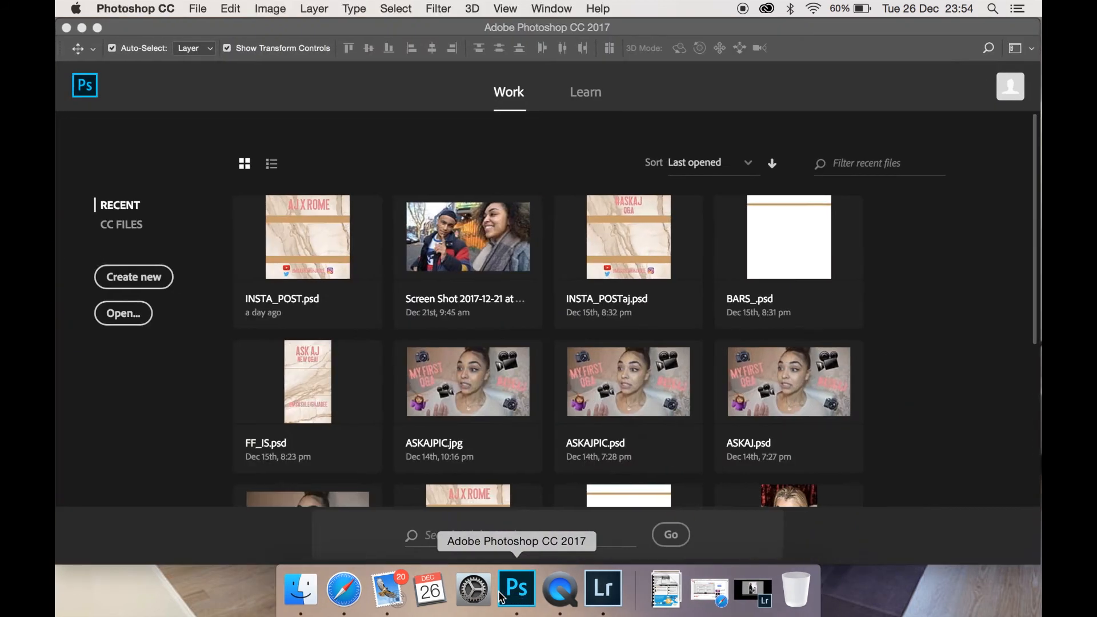
left_click(301, 596)
left_click_drag(341, 162, 707, 218)
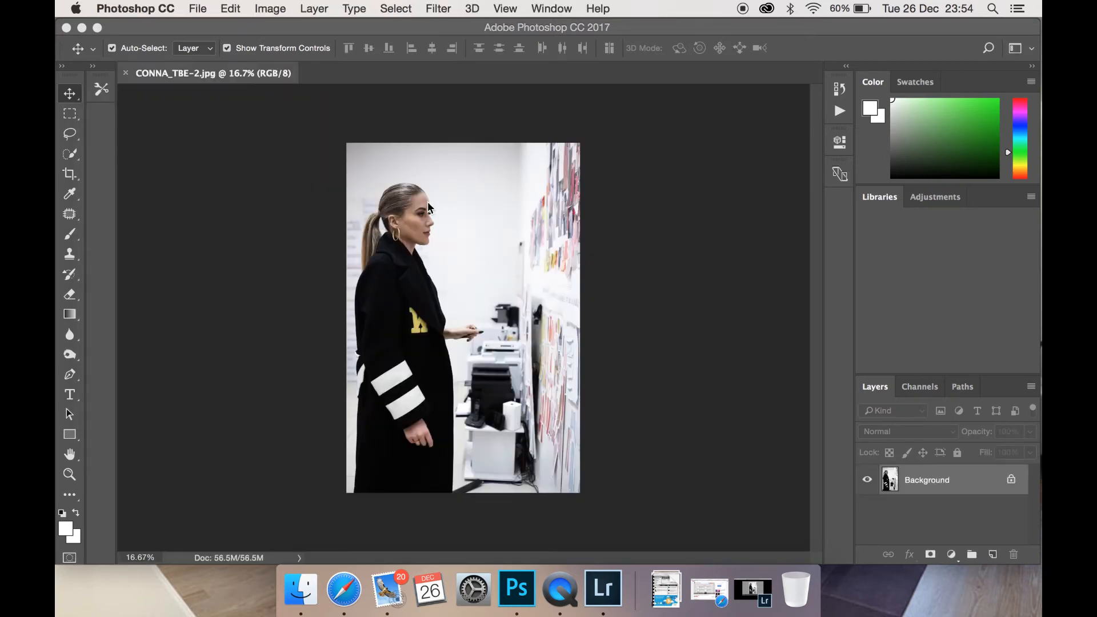
key("super+equal")
key("super+equal")
key("super+equal")
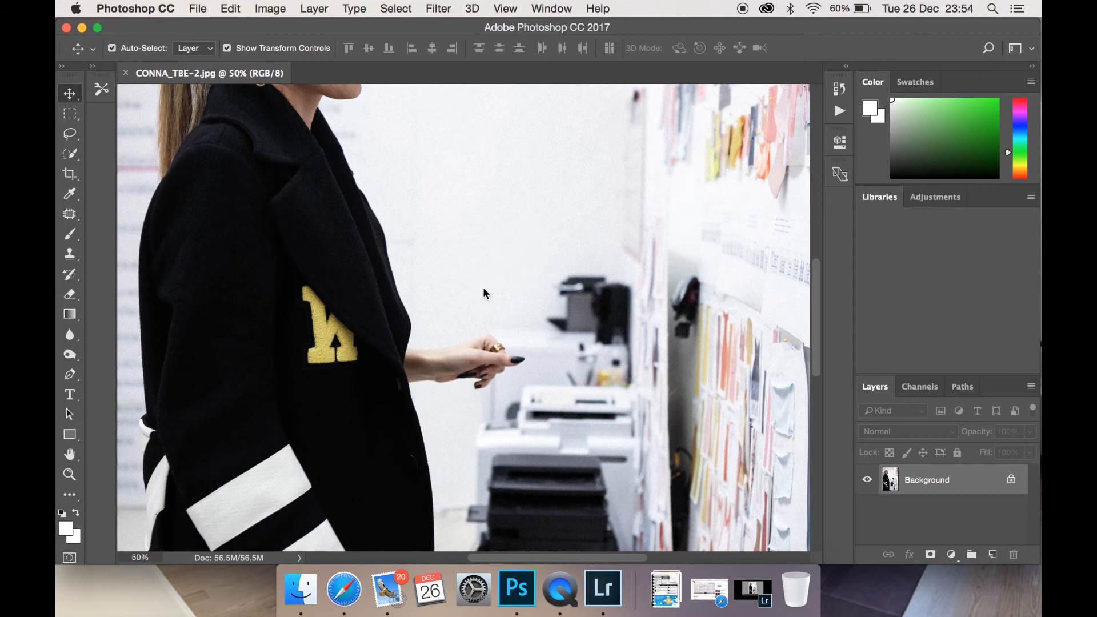
left_click_drag(485, 294, 491, 291)
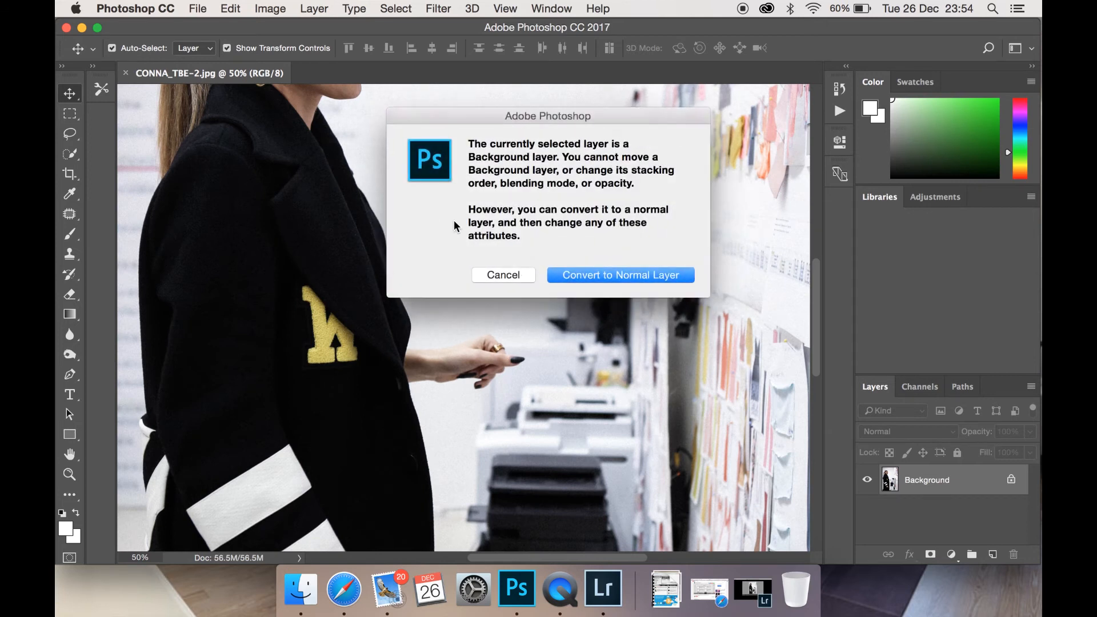
left_click(511, 280)
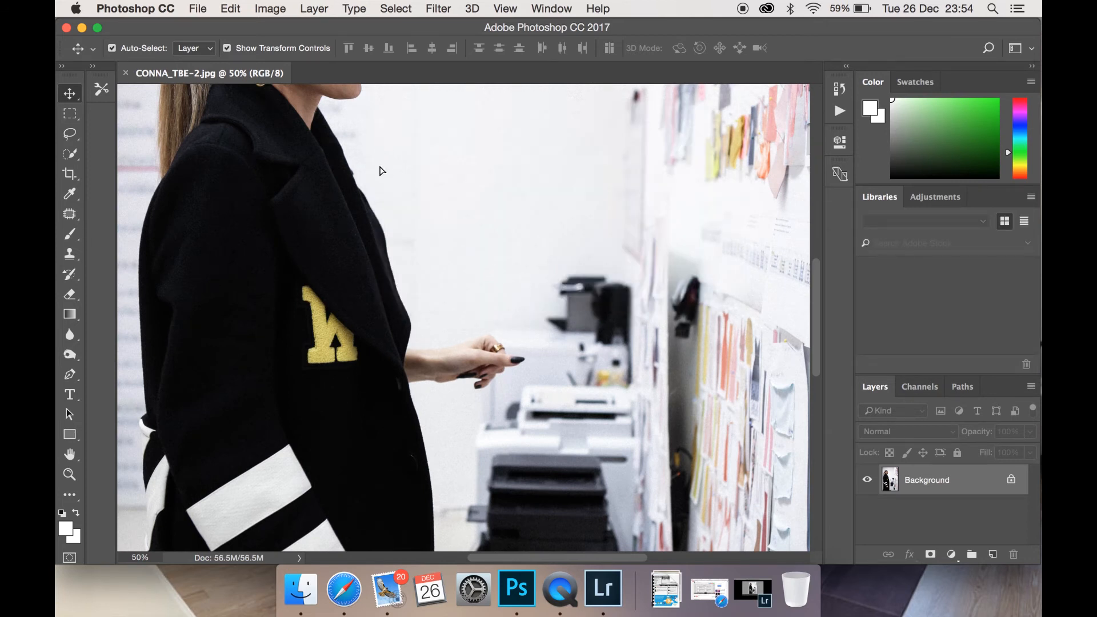
left_click(385, 207)
left_click(500, 276)
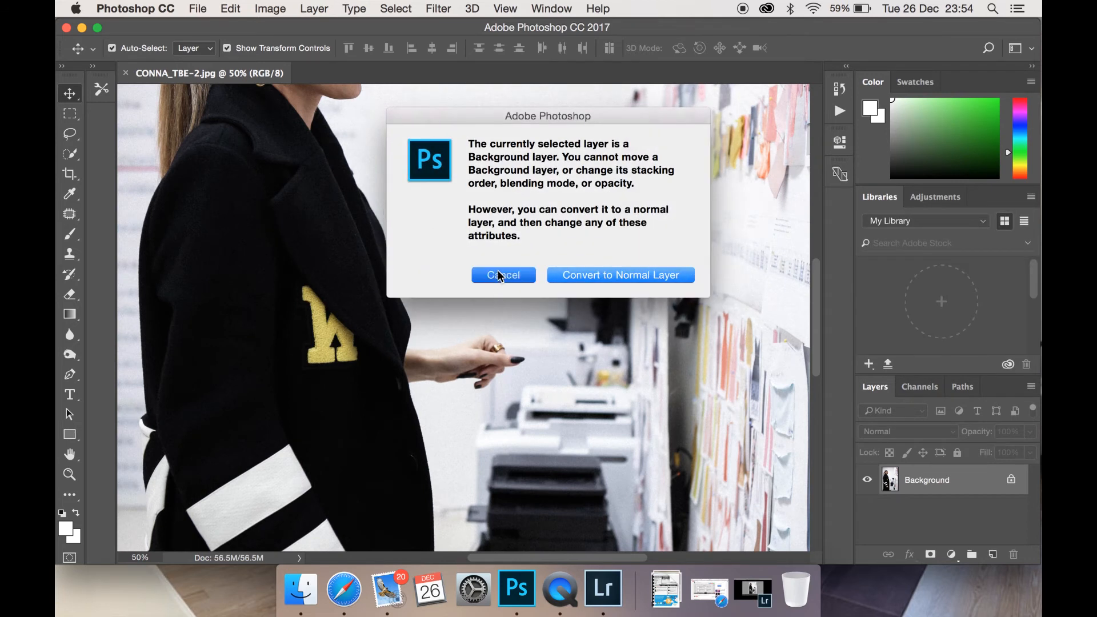
- Activate the Spot Healing Brush for retouching the woman's face at 200% magnification
scroll(460, 238, "up", 10)
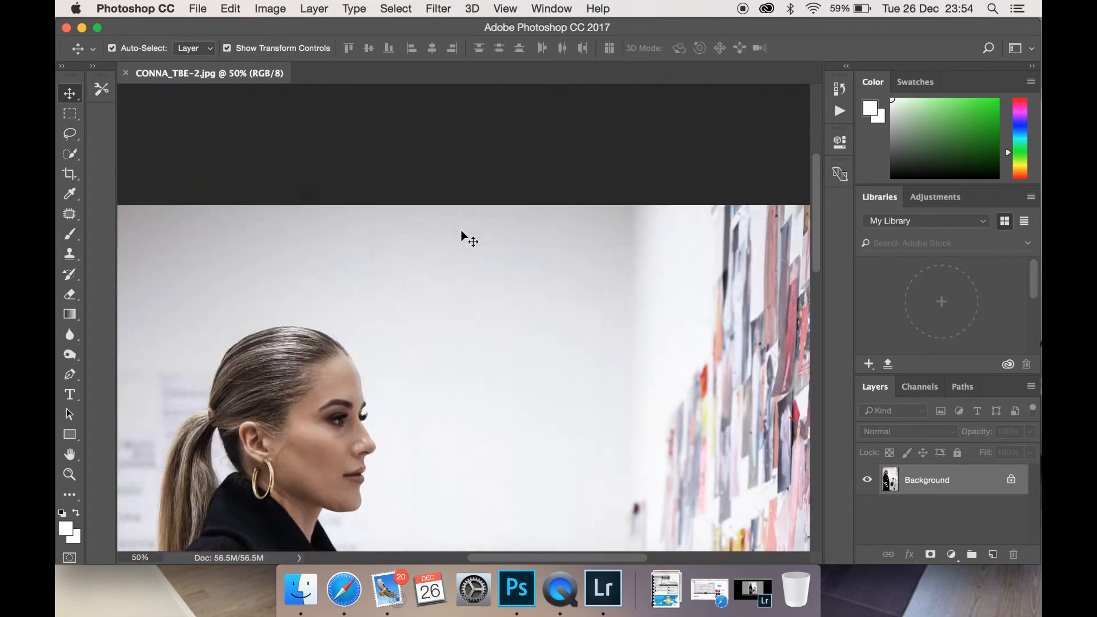
scroll(462, 236, "down", 3)
key("super+plus")
key("super+plus")
scroll(461, 236, "left", 8)
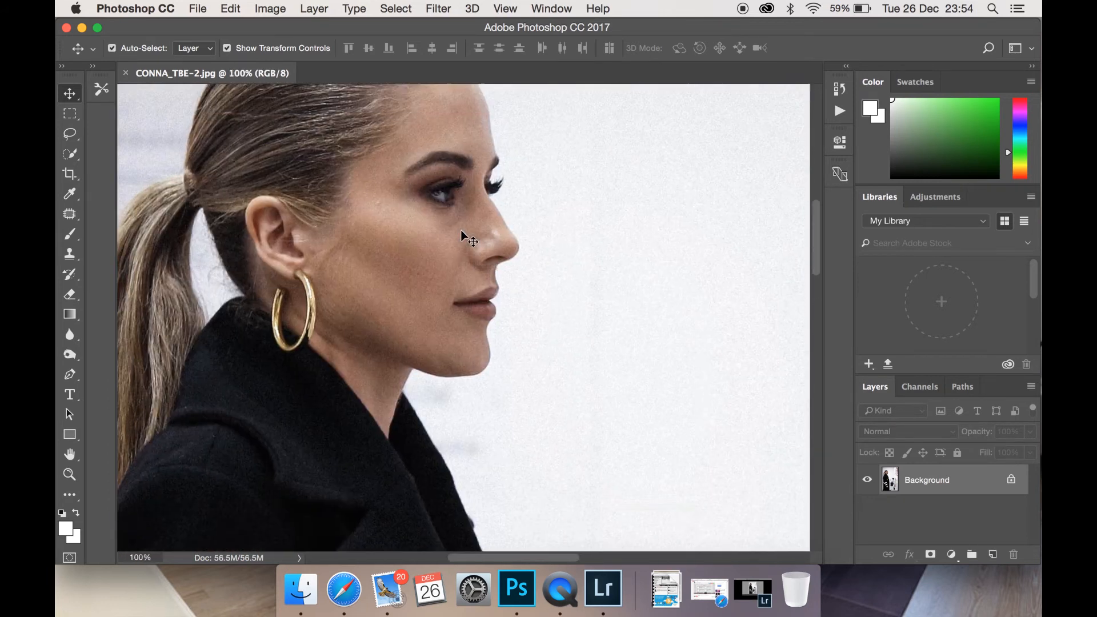
scroll(462, 236, "up", 2)
key("super+plus")
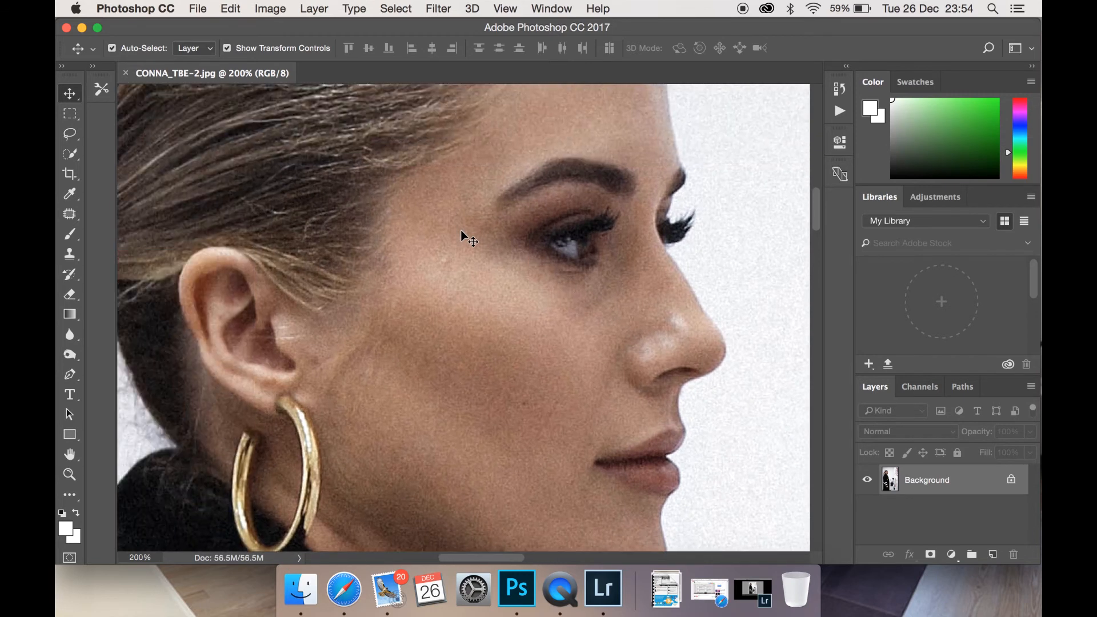
left_click(71, 155)
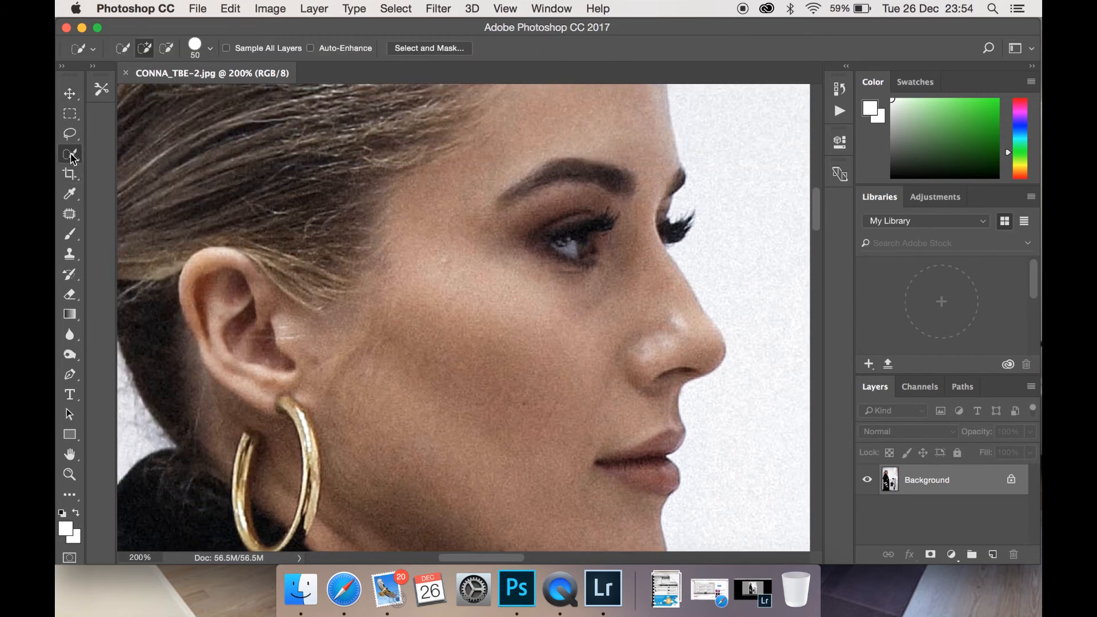
left_click(73, 158)
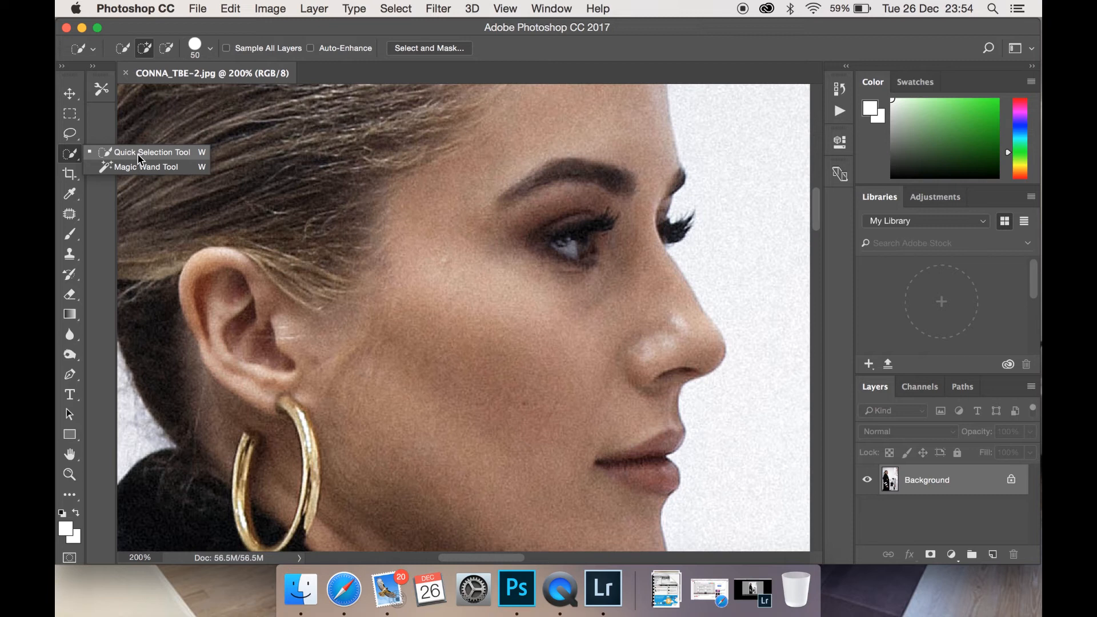
left_click(73, 217)
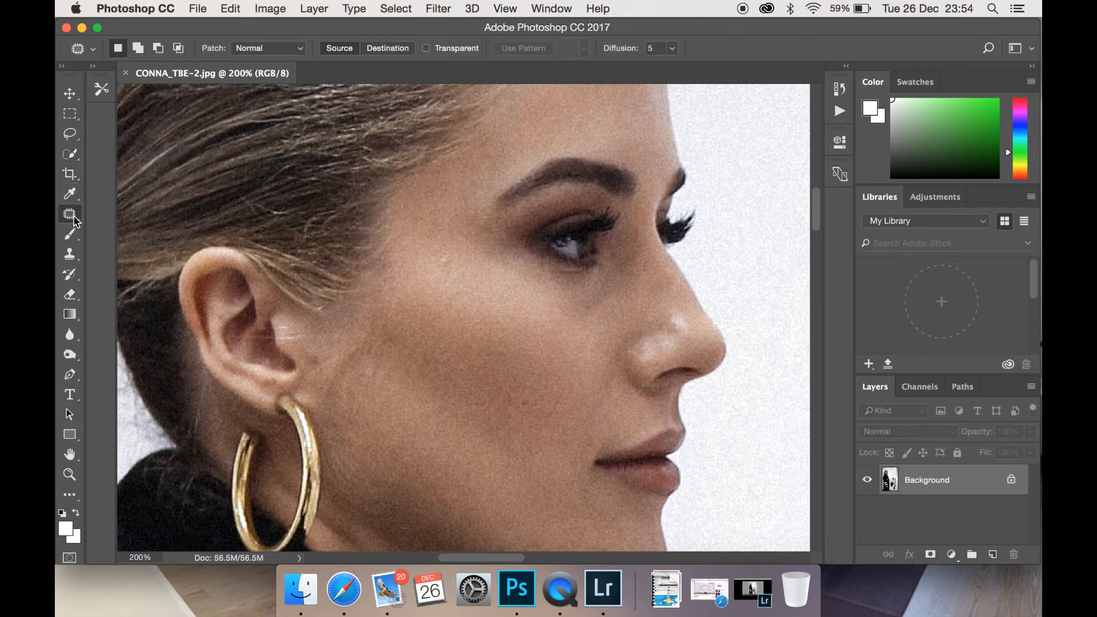
left_click(120, 213)
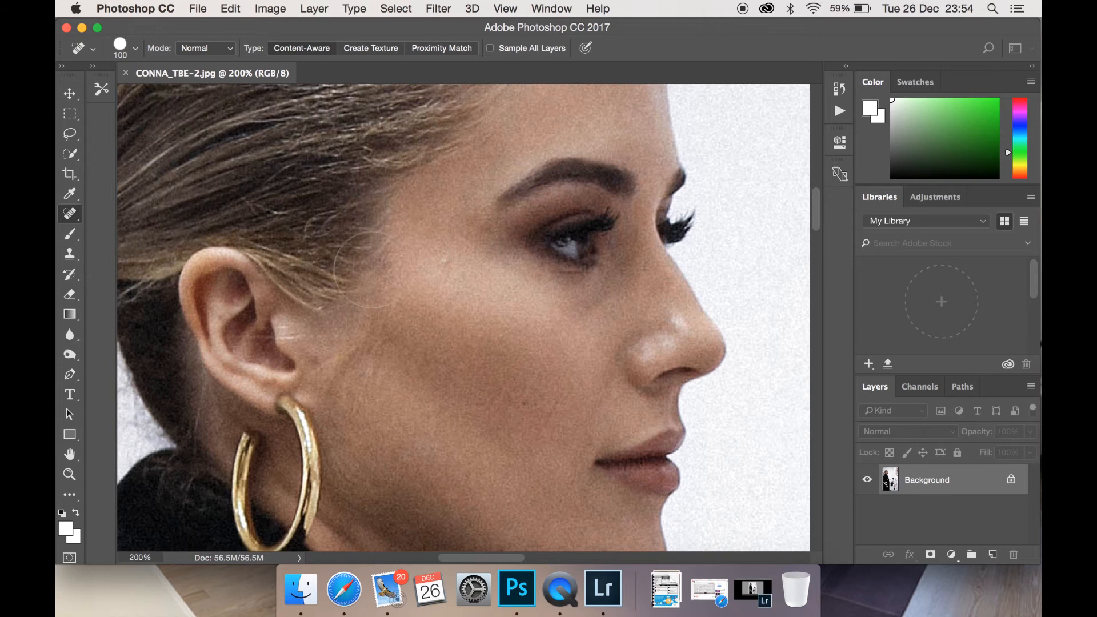
- Reduce the healing brush size to 15 and remove the small blemishes on the cheekbone and lower cheek
key("bracketleft")
key("bracketleft")
key("bracketleft")
key("bracketleft")
key("bracketleft")
key("bracketleft")
key("bracketleft")
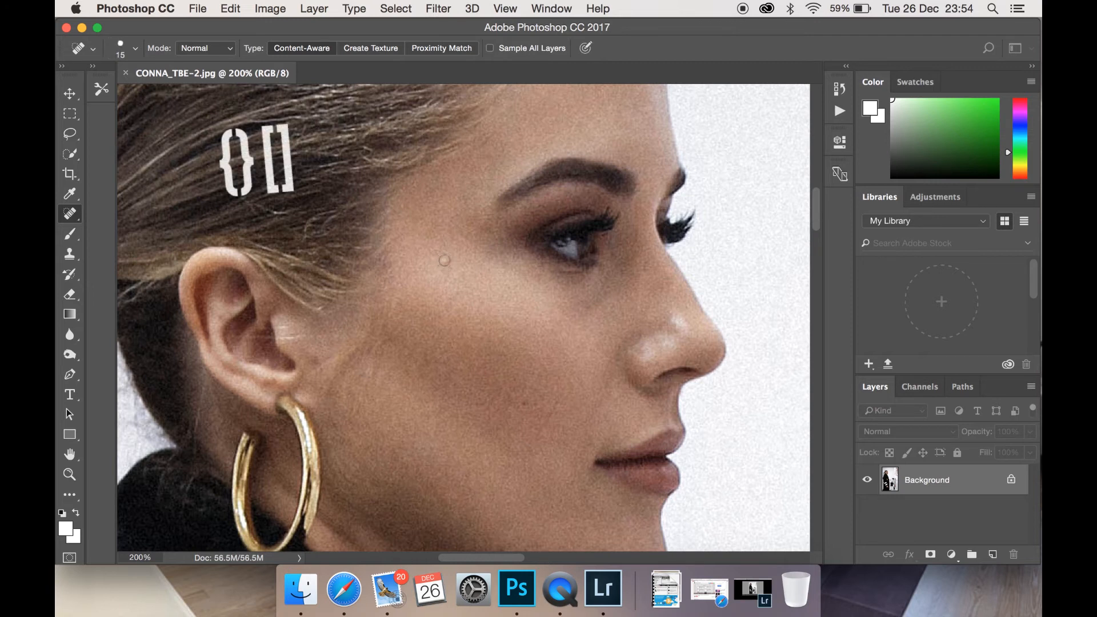
left_click(525, 404)
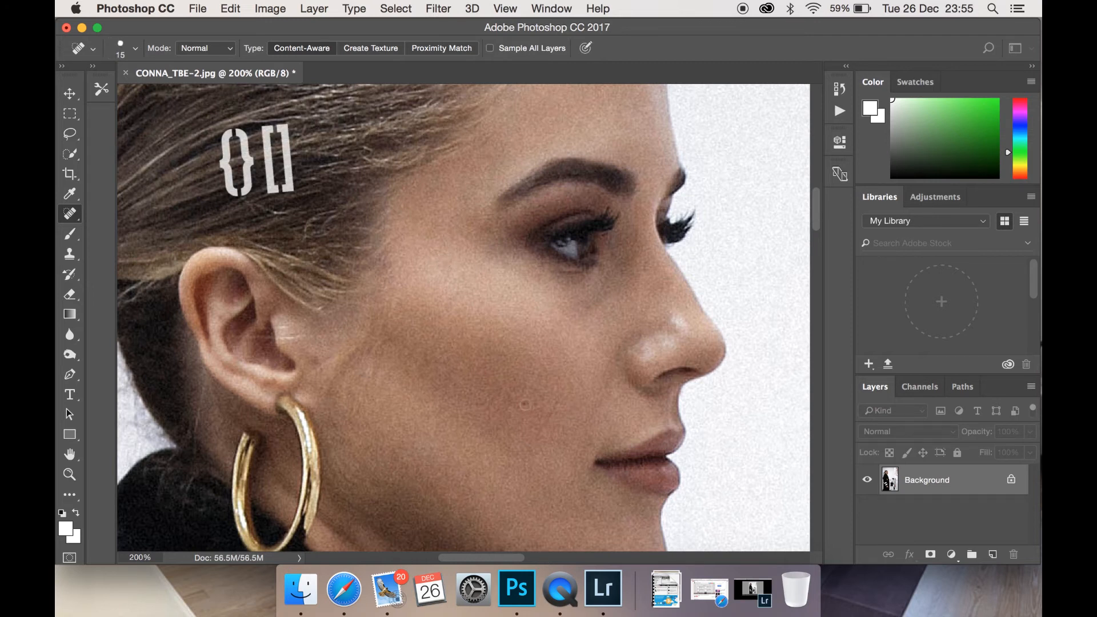
- Use the Patch tool to replace the uneven skin in front of the ear with smoother cheek skin, and deselect it
scroll(525, 404, "right", 5)
scroll(525, 404, "down", 3)
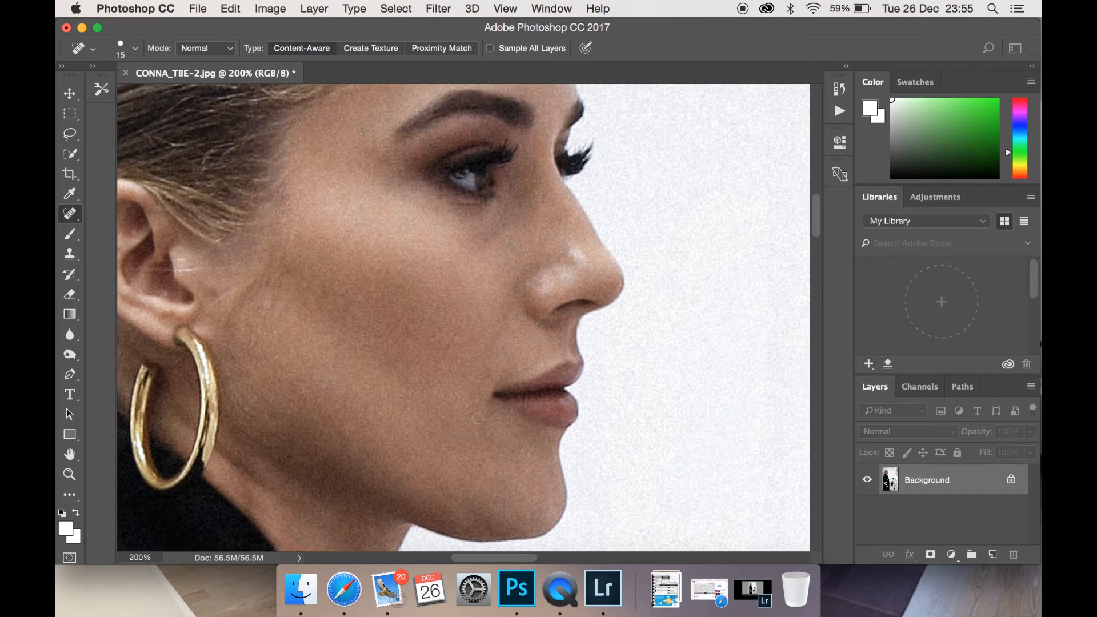
scroll(495, 451, "down", 5)
scroll(495, 451, "left", 3)
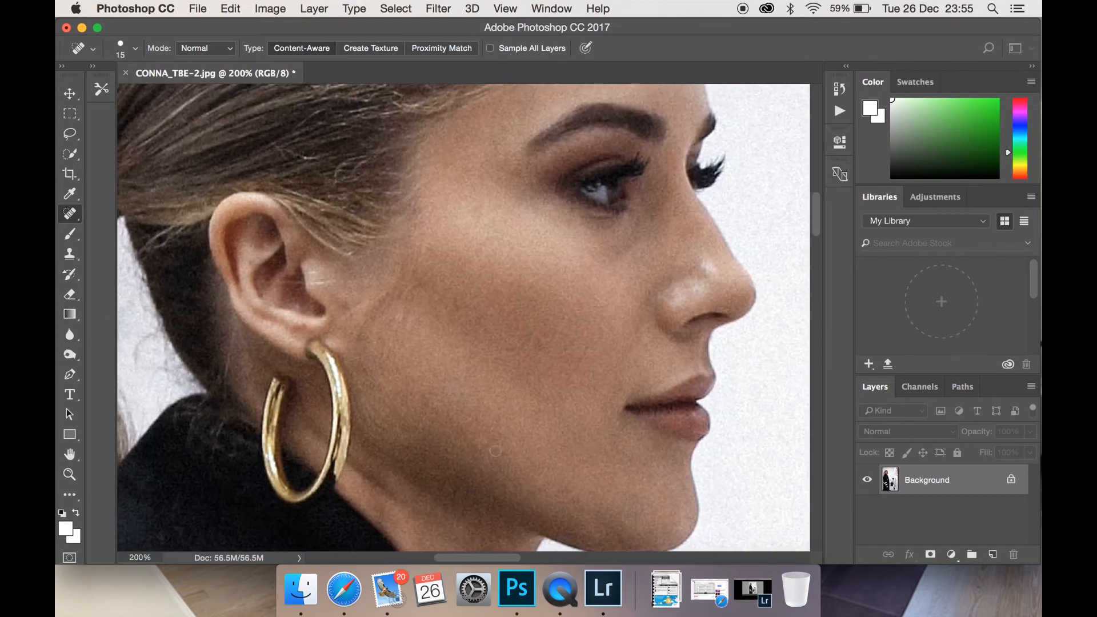
scroll(495, 451, "left", 3)
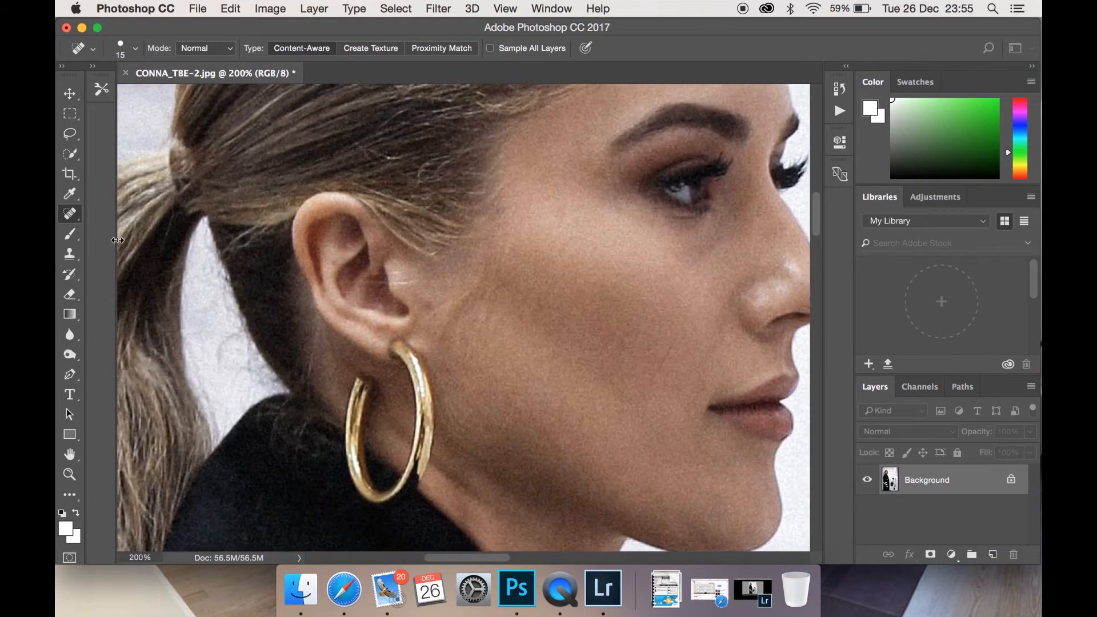
left_click_drag(69, 214, 114, 244)
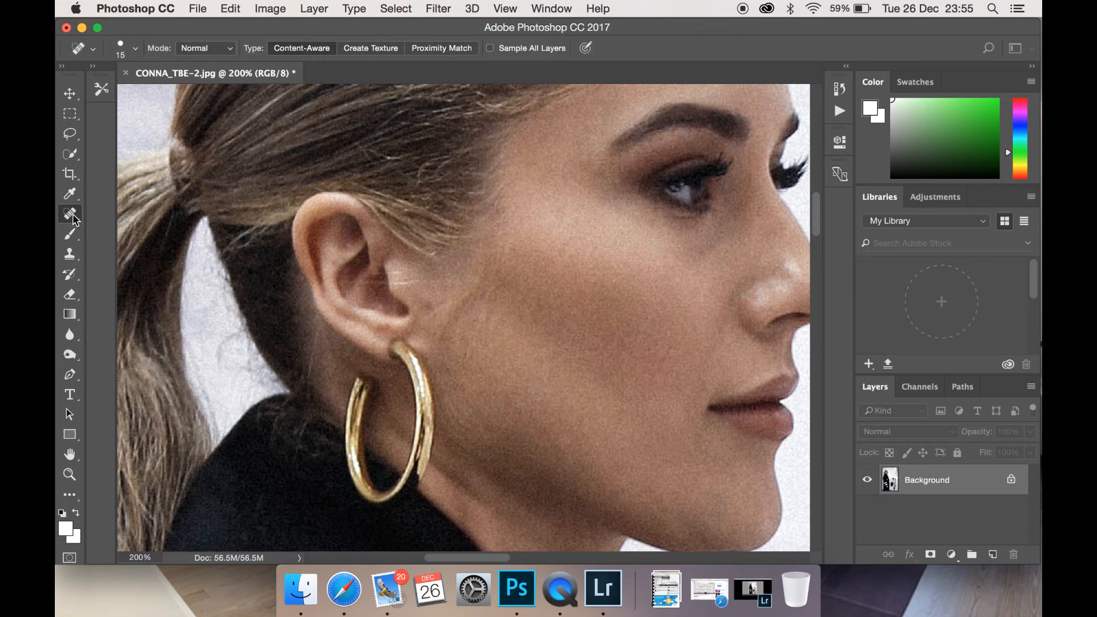
left_click_drag(74, 218, 115, 238)
mouse_move(462, 249)
left_mouse_down()
mouse_move(465, 343)
mouse_move(507, 240)
mouse_move(463, 250)
left_mouse_up()
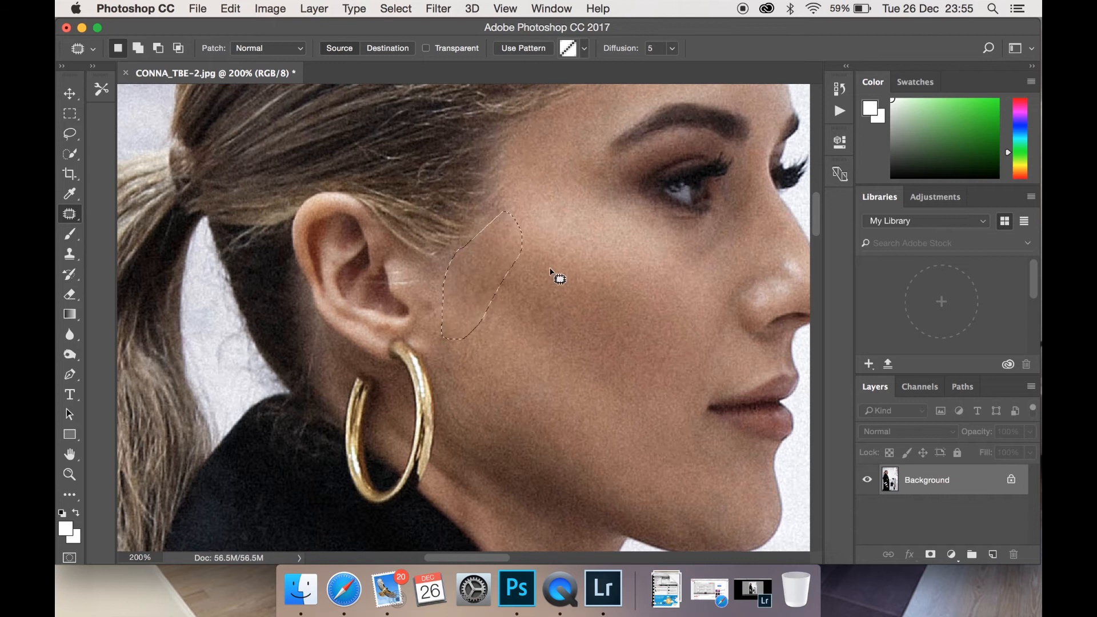
left_click(547, 273)
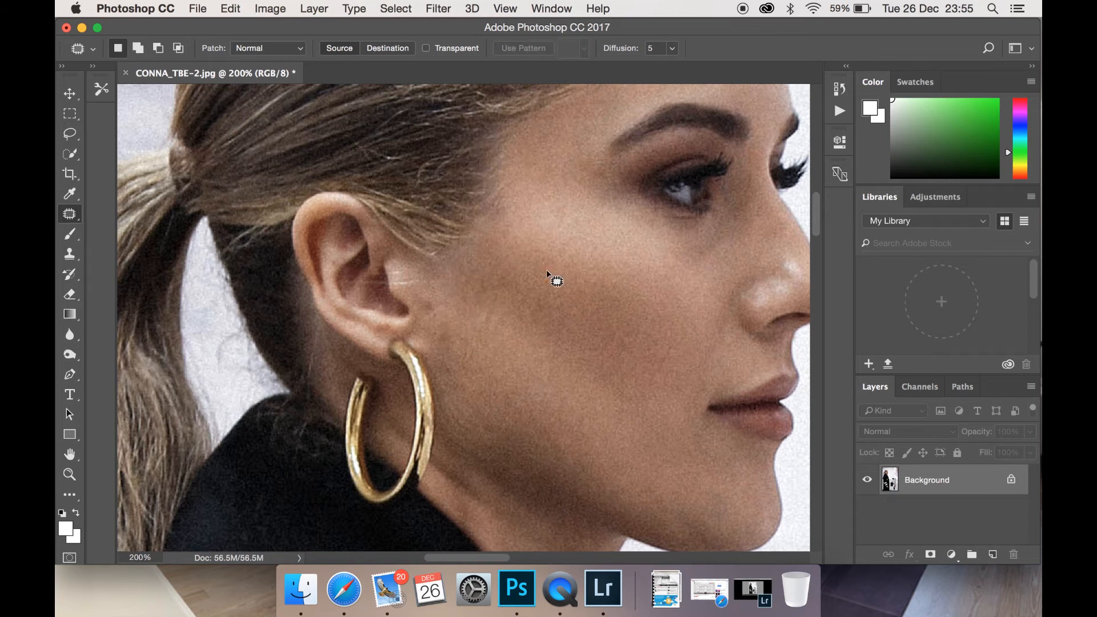
- Patch two more areas of skin between the ear and the cheekbone, clearing the selection after each
mouse_move(496, 278)
left_mouse_down()
mouse_move(457, 274)
mouse_move(498, 311)
mouse_move(500, 285)
left_mouse_up()
key("super+d")
mouse_move(500, 223)
left_mouse_down()
mouse_move(549, 235)
mouse_move(598, 316)
left_mouse_up()
key("super+d")
- Patch the skin directly beneath the woman's eye at 200% magnification and clear the selection
key("super+minus")
key("super+minus")
key("super+minus")
key("super+minus")
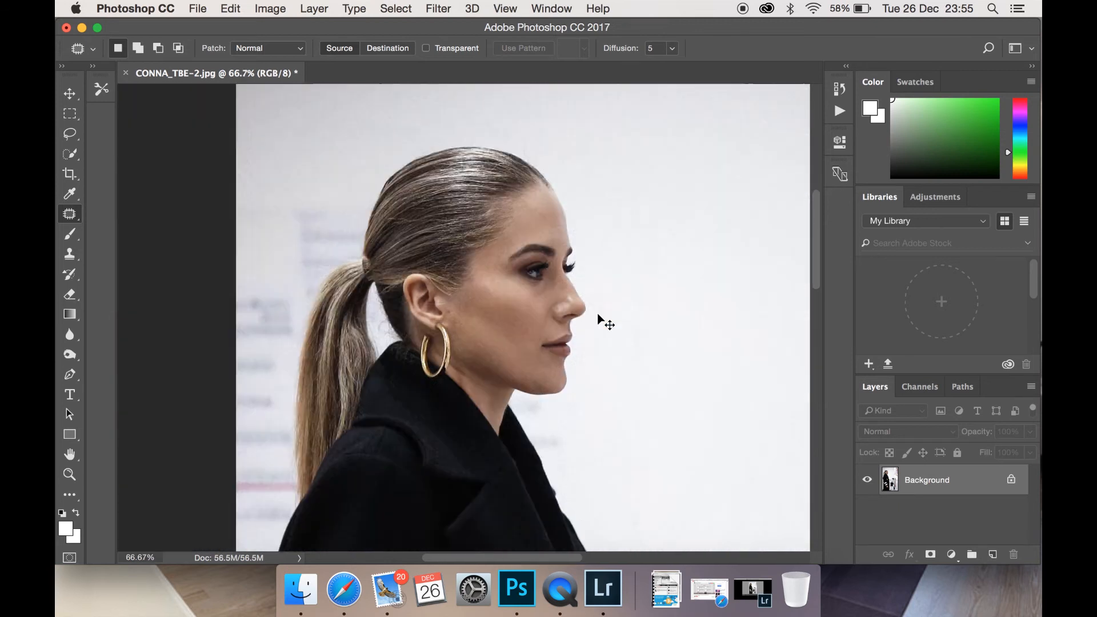
key("super+plus")
key("super+plus")
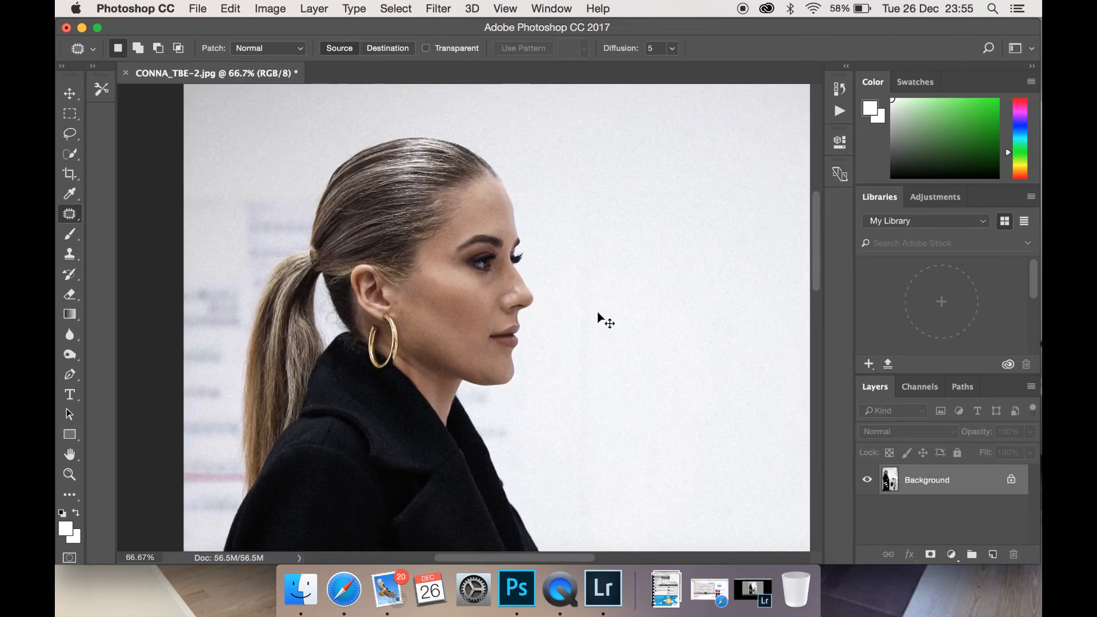
key("super+plus")
key("super+plus")
scroll(597, 311, "up", 6)
scroll(598, 310, "right", 4)
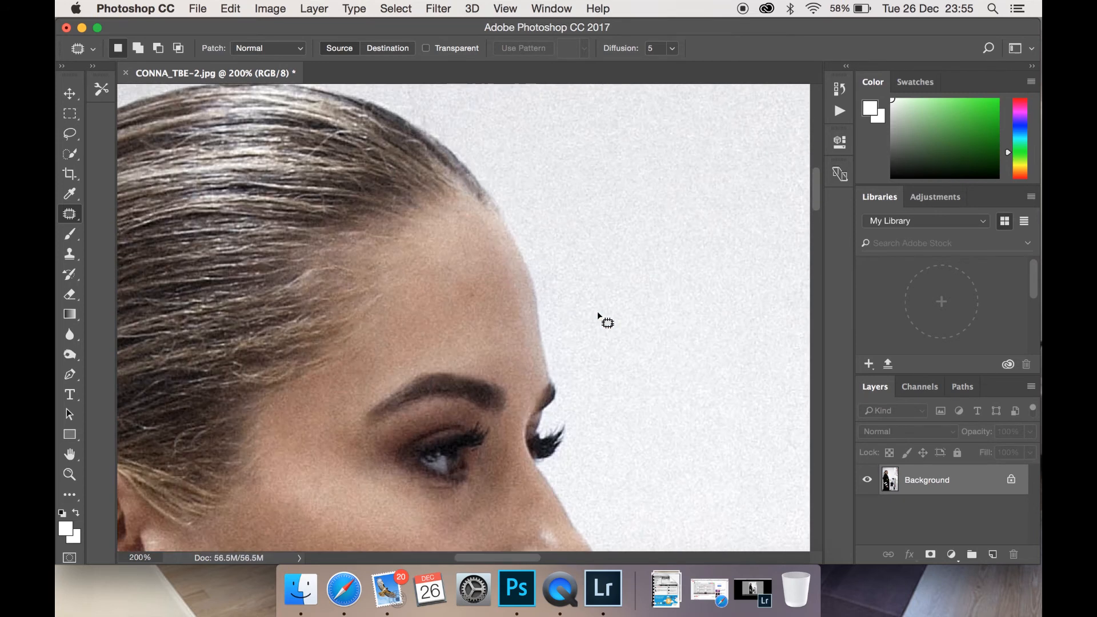
scroll(597, 311, "down", 3)
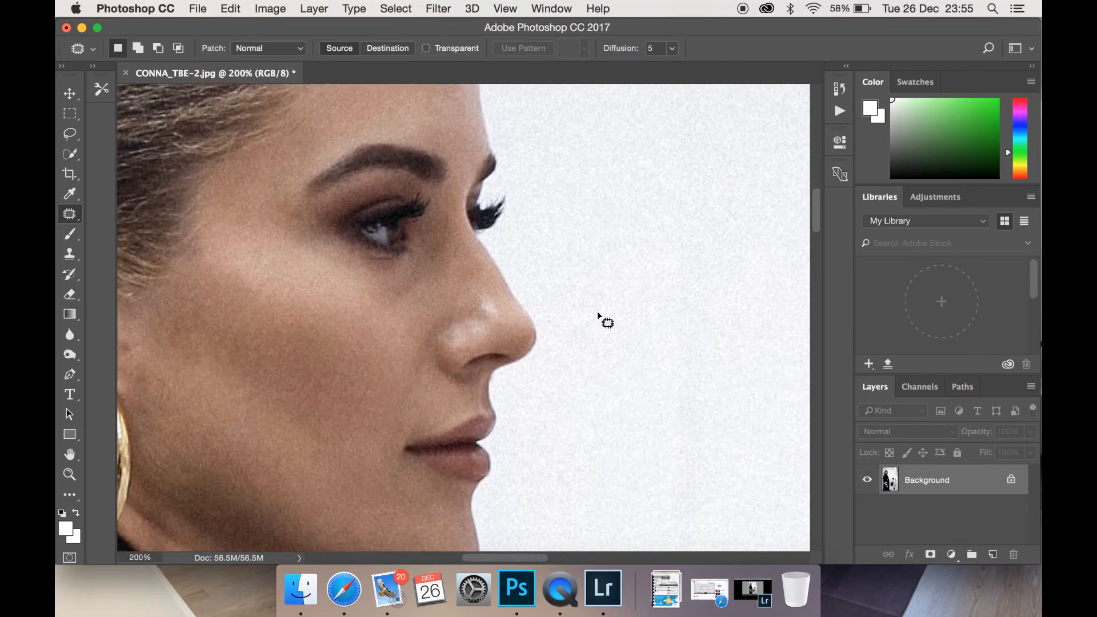
mouse_move(379, 257)
left_mouse_down()
mouse_move(359, 258)
mouse_move(400, 264)
mouse_move(384, 268)
left_mouse_up()
key("super+d")
- Smooth the under-eye area beside the nose and the narrow strip below it with the Patch tool
mouse_move(384, 274)
left_mouse_down()
mouse_move(423, 283)
mouse_move(411, 276)
left_mouse_up()
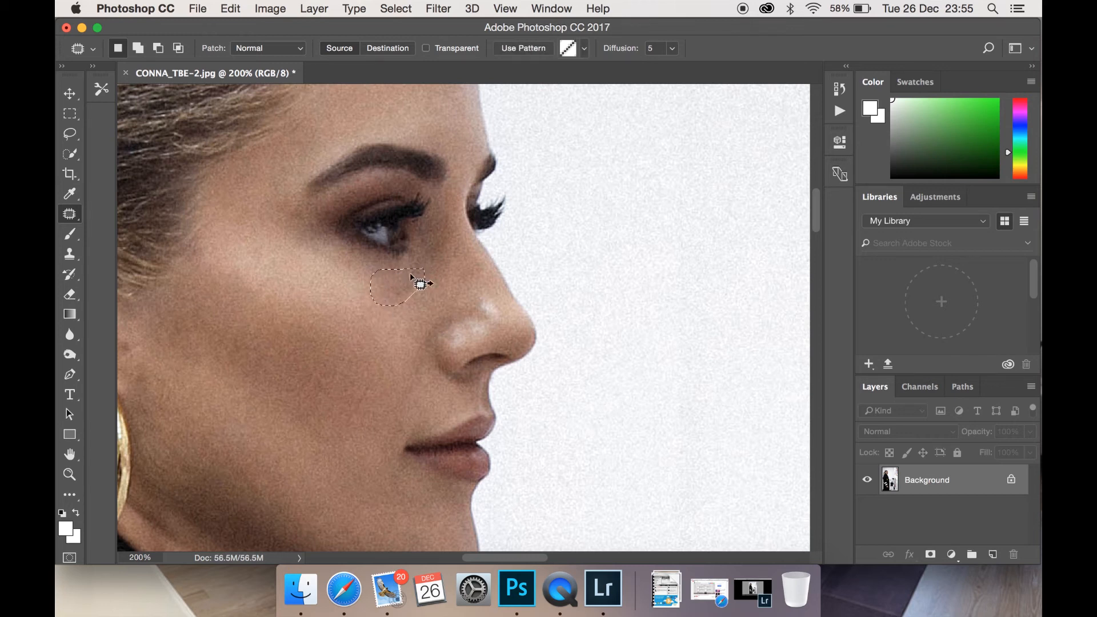
key("super+d")
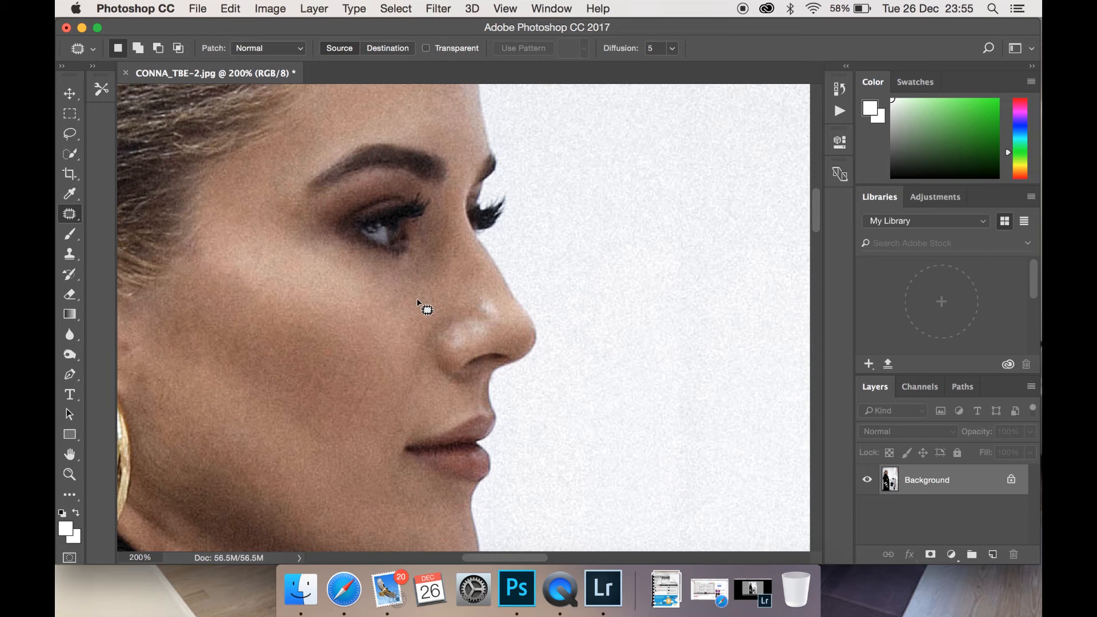
left_click_drag(398, 302, 400, 306)
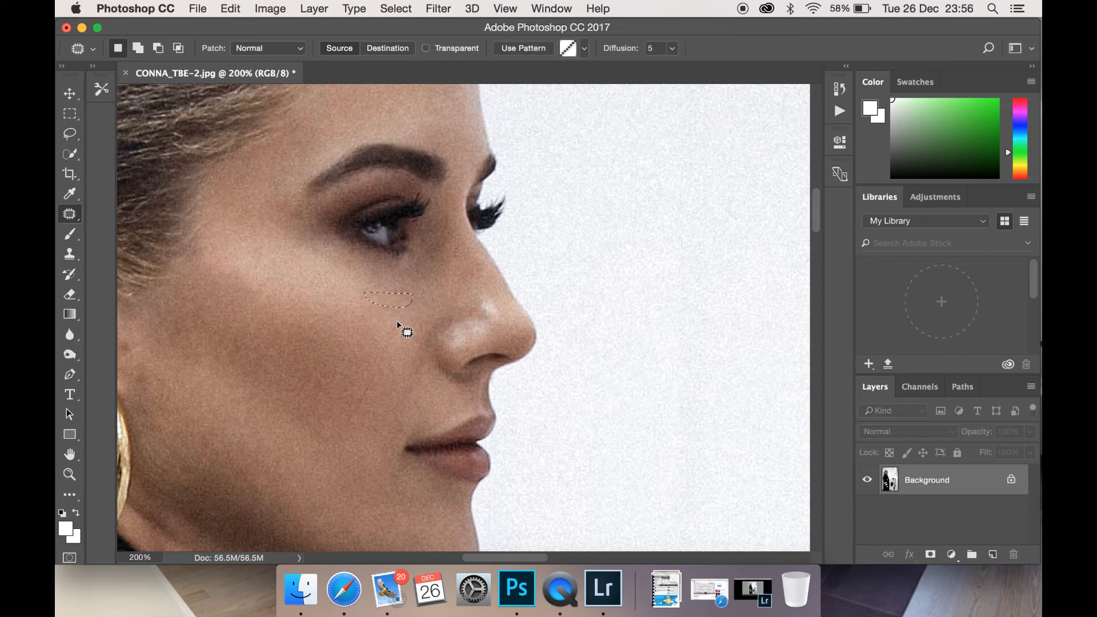
key("super+d")
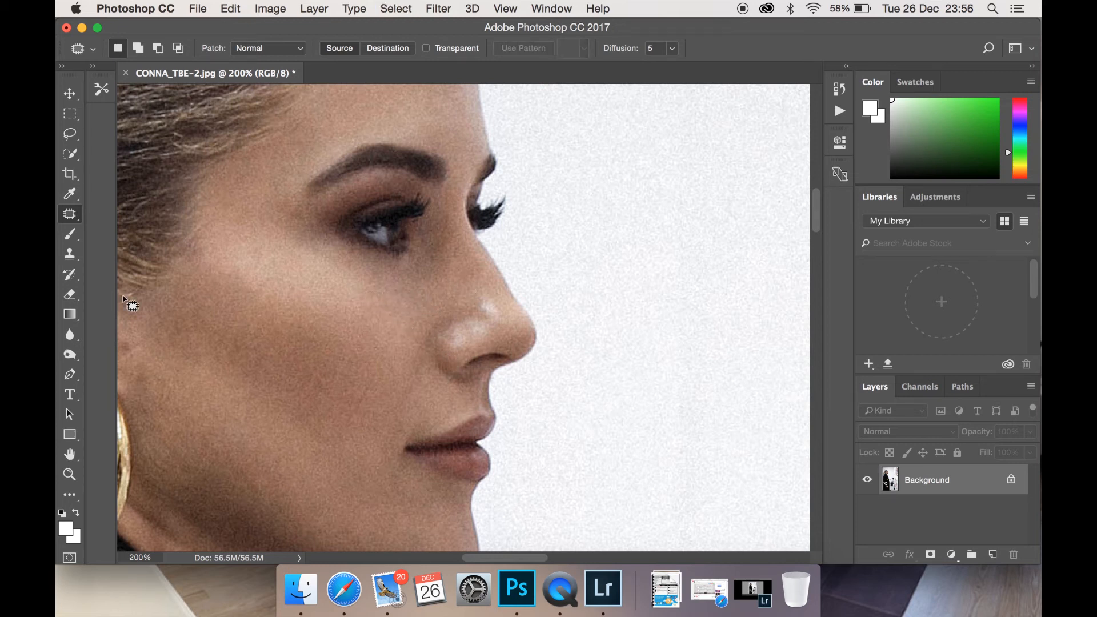
- Activate the Dodge tool and reduce its brush size to 1100
key("super+minus")
key("super+minus")
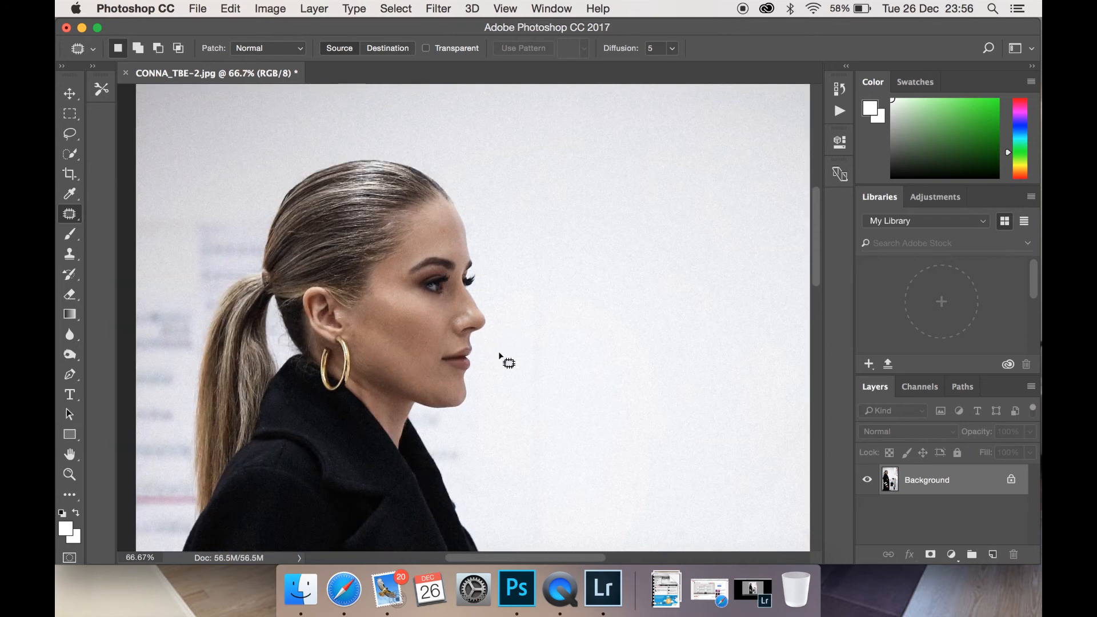
scroll(471, 383, "down", 3)
left_click_drag(70, 354, 97, 359)
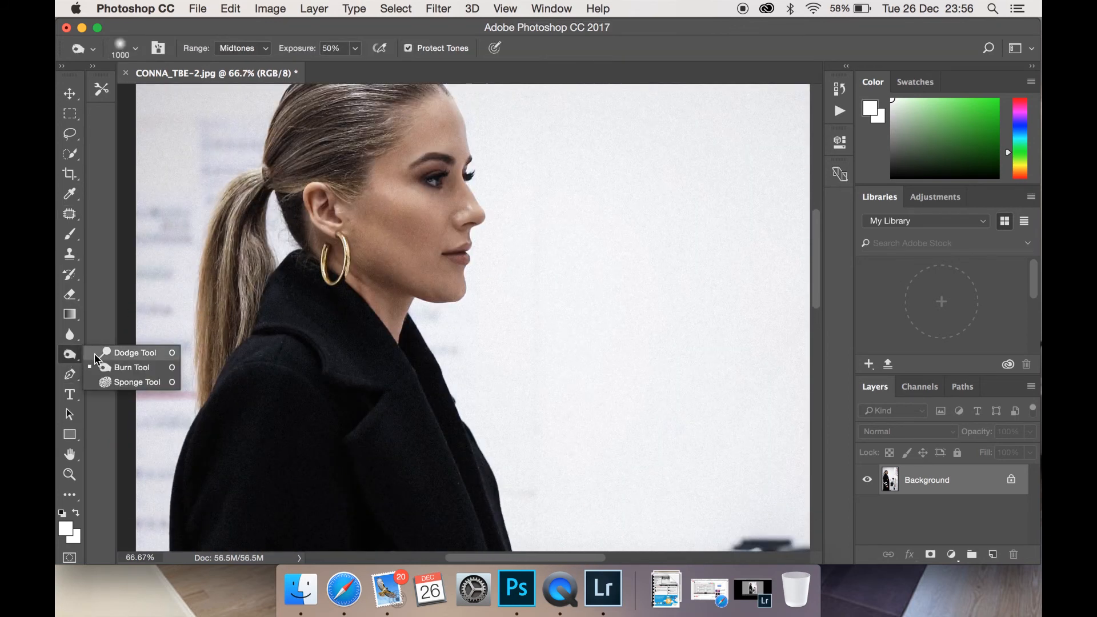
left_click(145, 355)
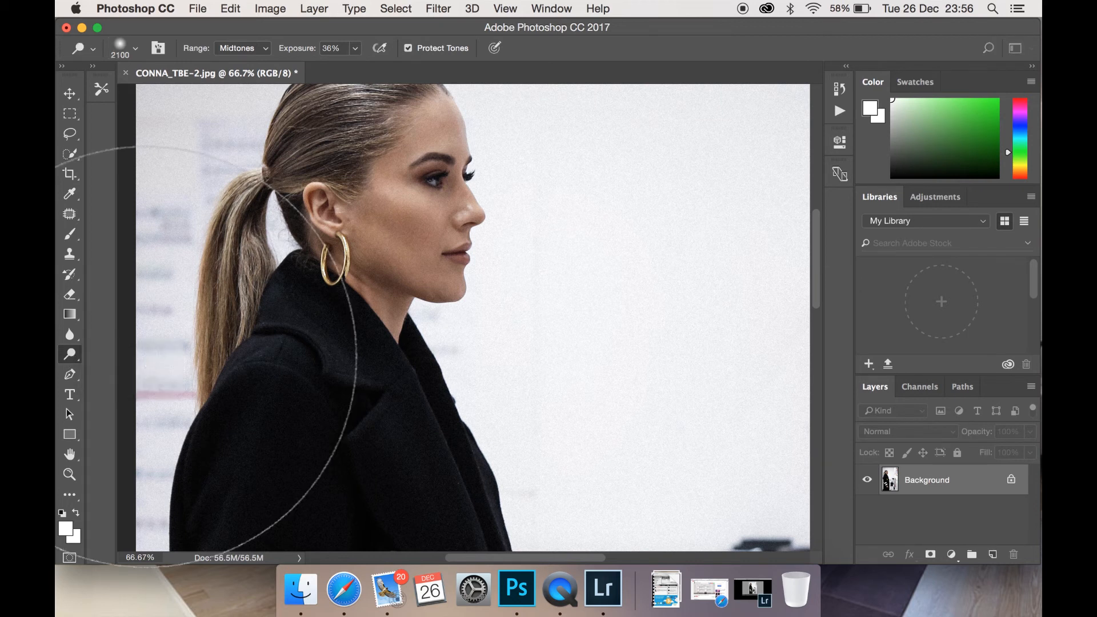
key("bracketleft")
key("bracketleft")
key("bracketleft")
key("bracketleft")
key("bracketleft")
key("bracketleft")
key("bracketleft")
key("bracketleft")
key("bracketleft")
key("bracketleft")
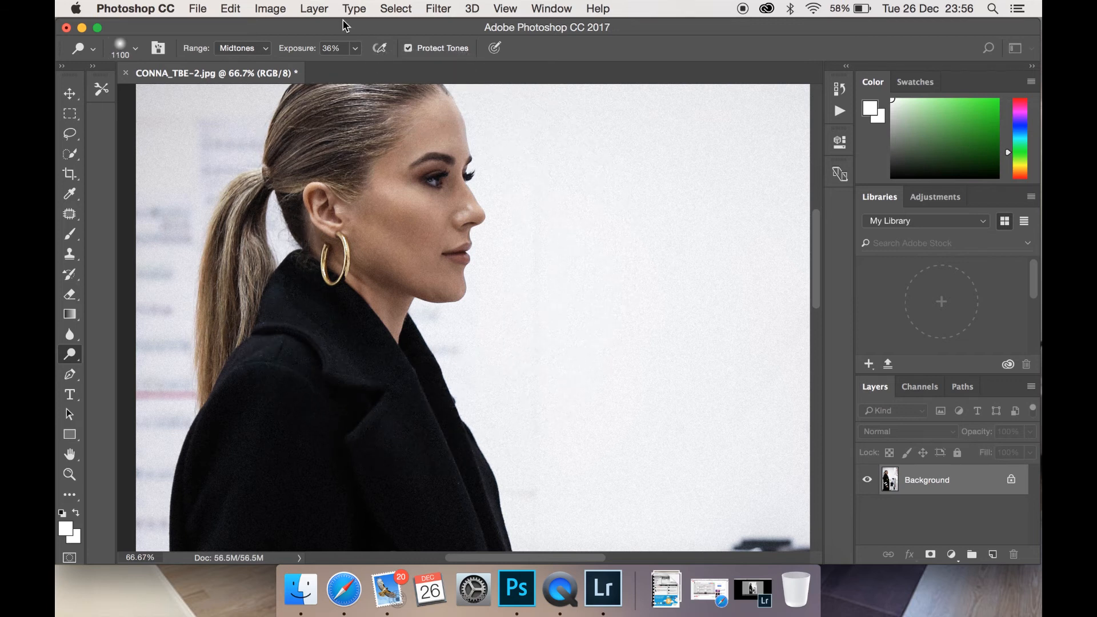
- Set the Dodge exposure to 50%, lighten the woman's face, and compare it with the undone version
left_click(355, 50)
left_click_drag(358, 68, 366, 69)
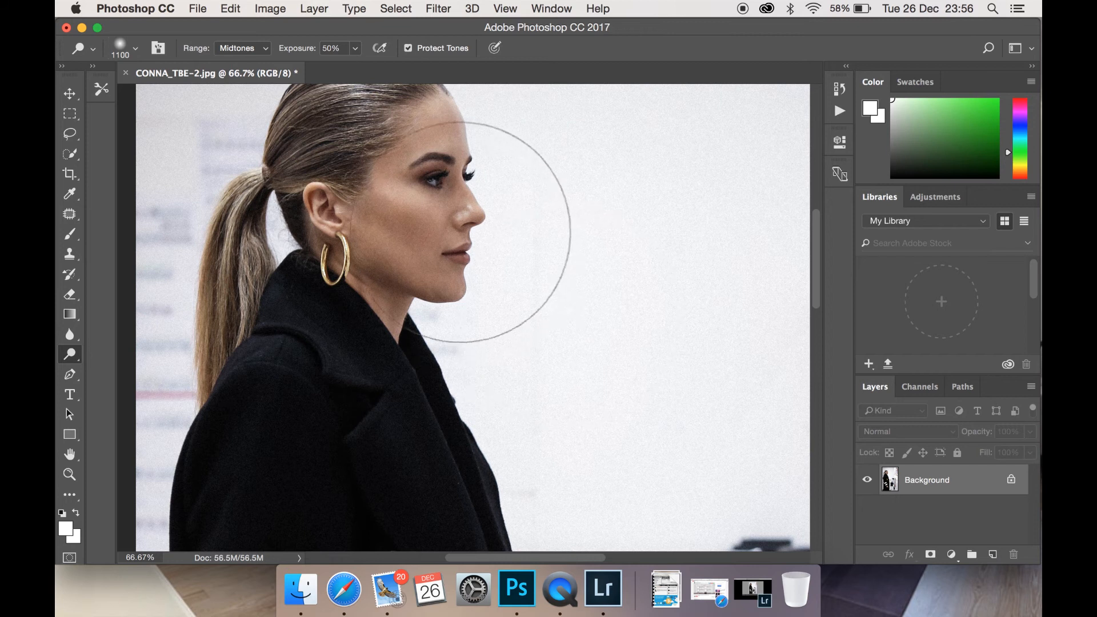
left_click(451, 204)
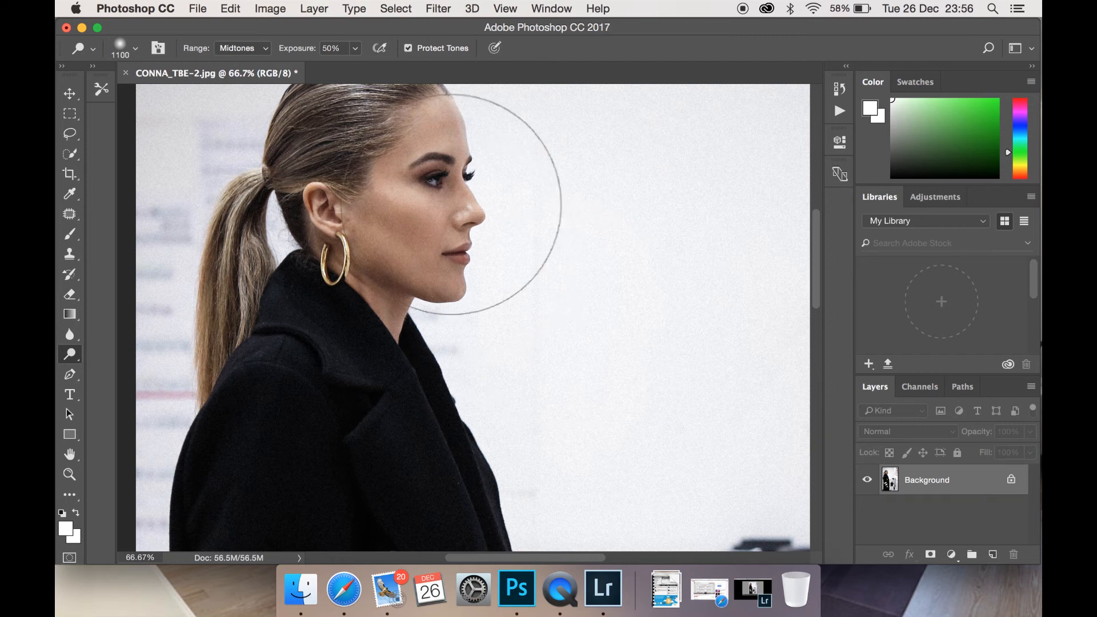
key("super+z")
key("super+z")
key("super+z")
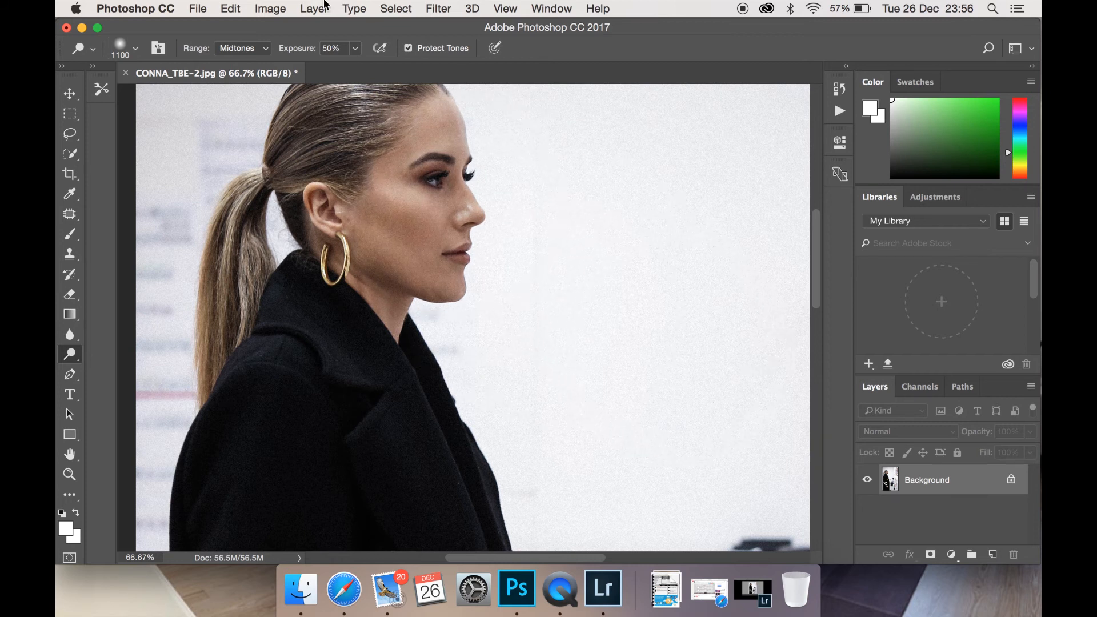
key("super+z")
- Examine the whole retouched photo at 25% magnification, from the head down to the lower edge
key("super+minus")
key("super+minus")
key("super+minus")
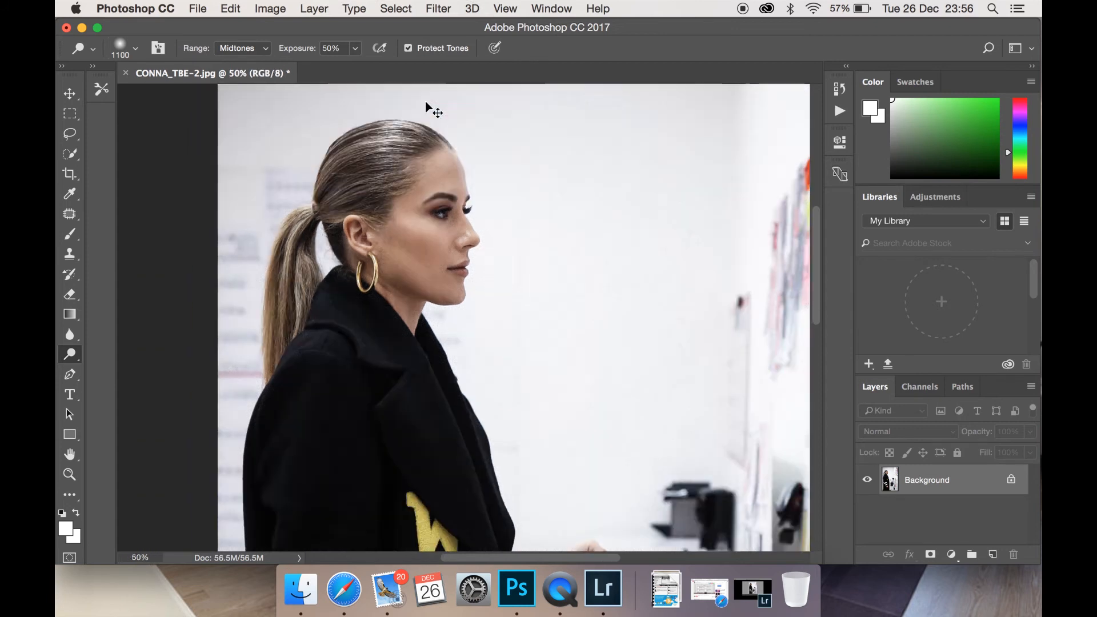
scroll(527, 229, "down", 5)
scroll(527, 228, "up", 3)
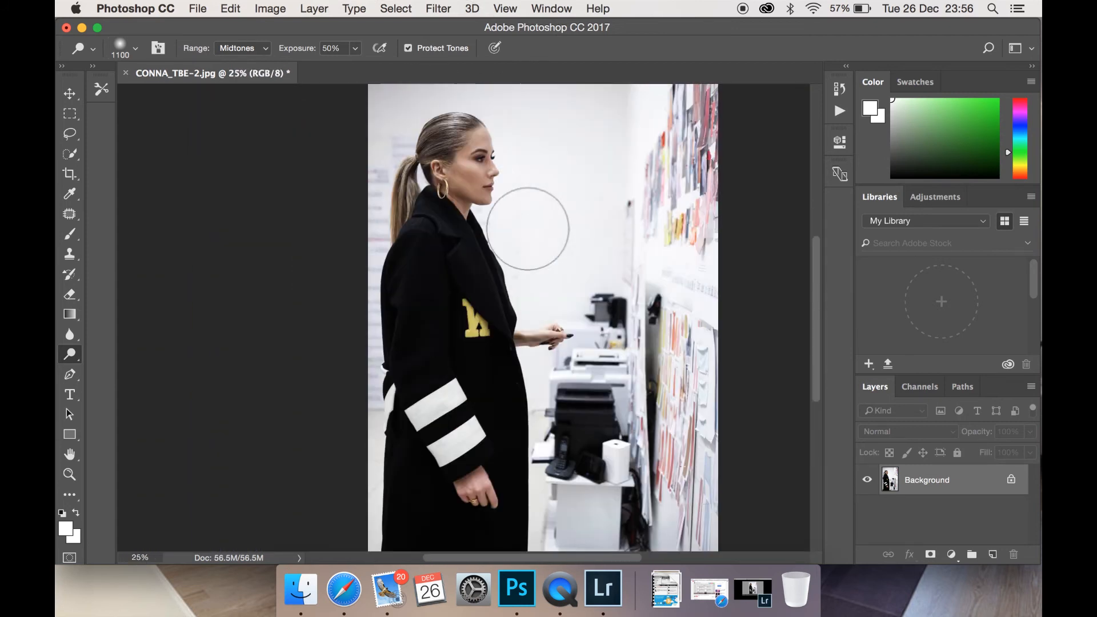
scroll(527, 228, "up", 3)
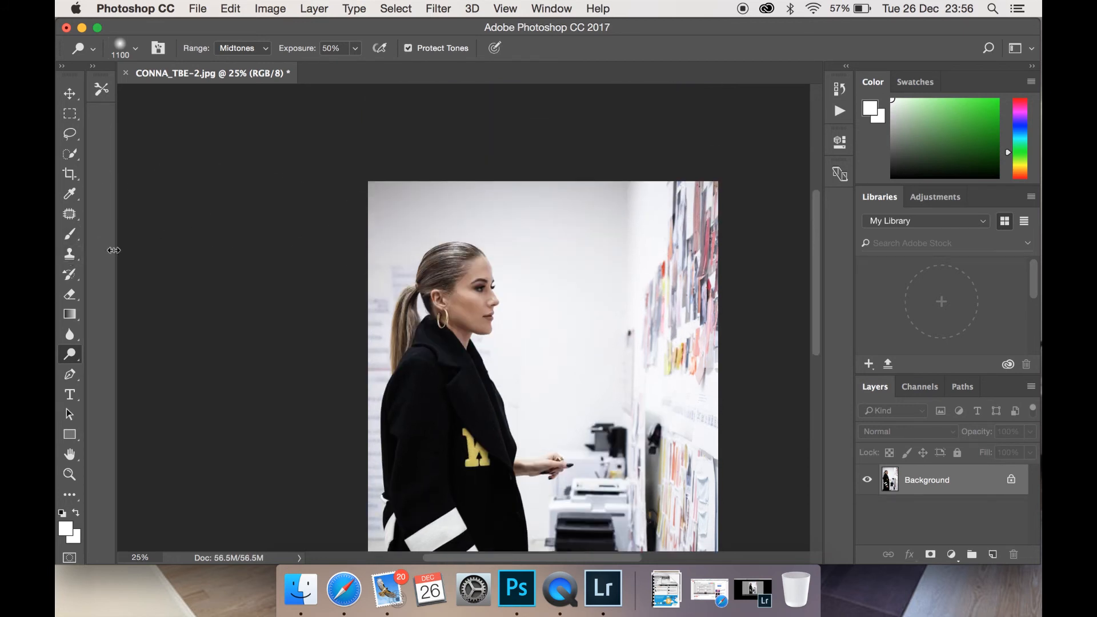
scroll(160, 329, "down", 2)
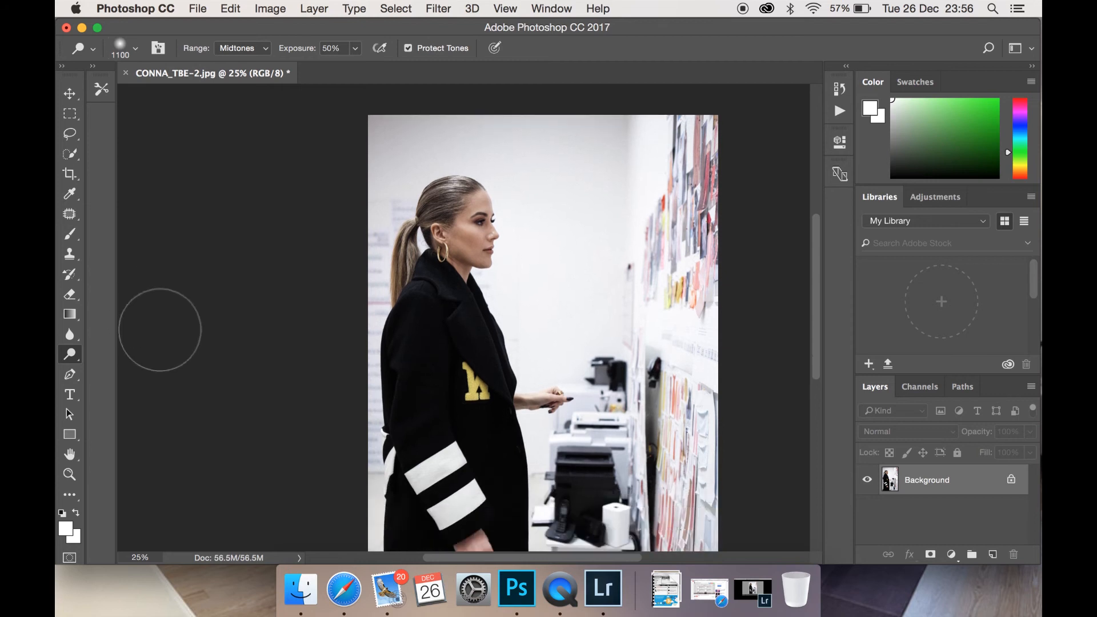
scroll(160, 329, "down", 2)
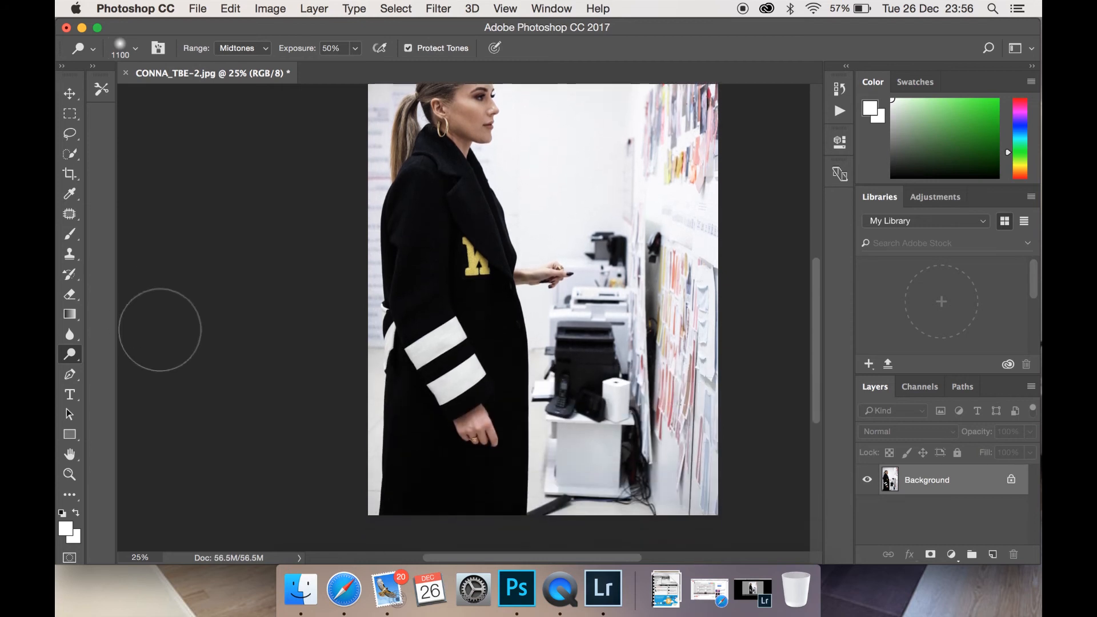
- Activate the Clone Stamp tool and reduce its brush size to 35 for retouching around the woman's head at 100% magnification
scroll(160, 330, "up", 3)
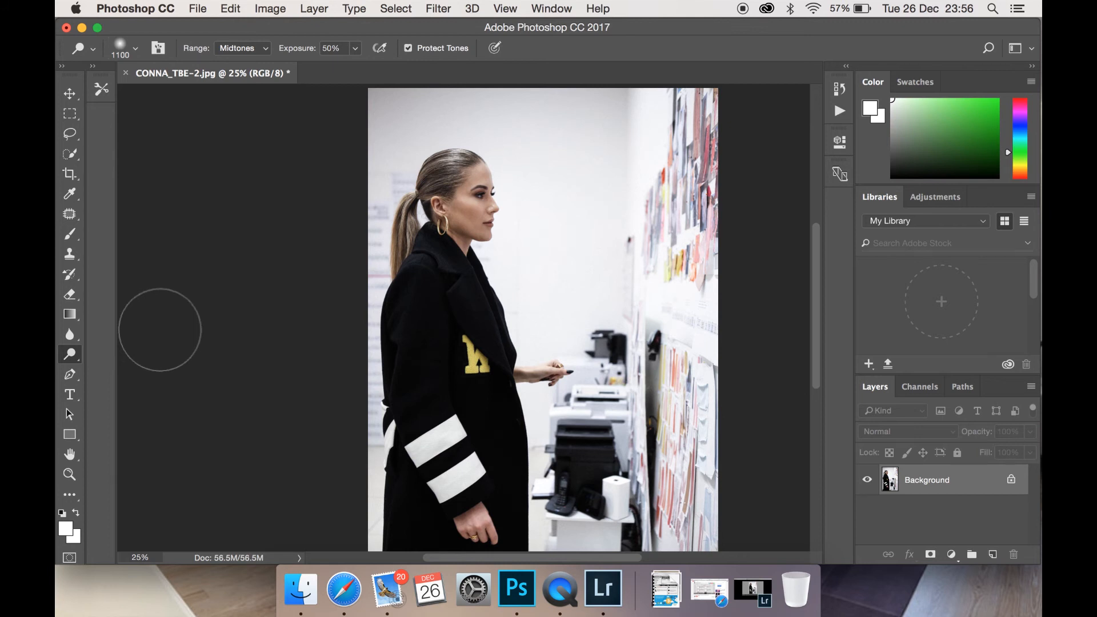
key("super+plus")
key("super+plus")
scroll(160, 330, "up", 5)
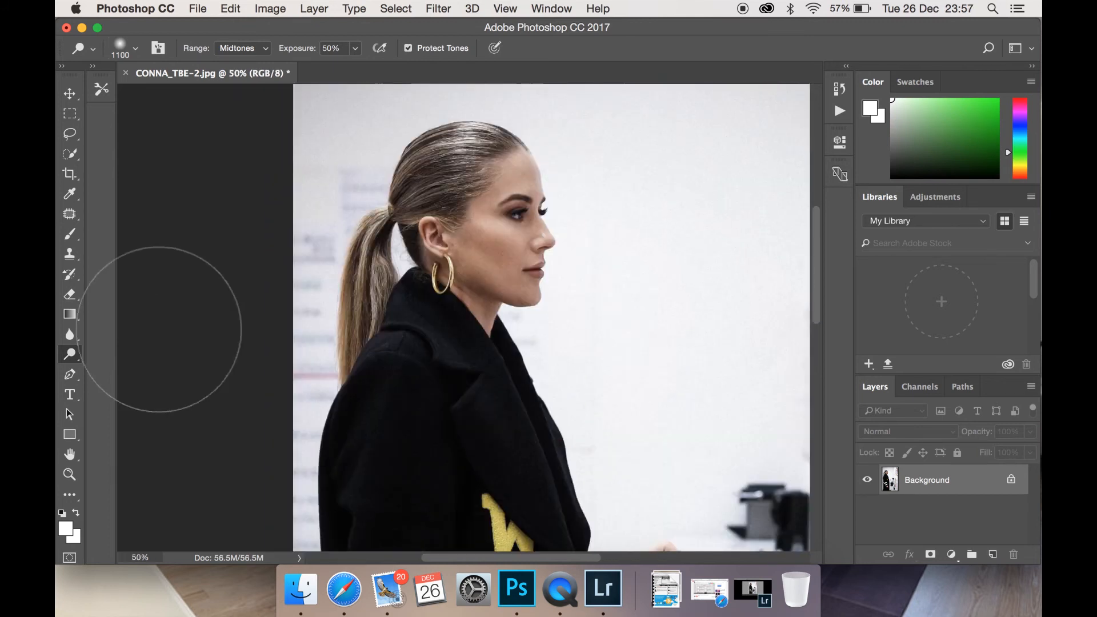
key("super+plus")
scroll(161, 330, "up", 3)
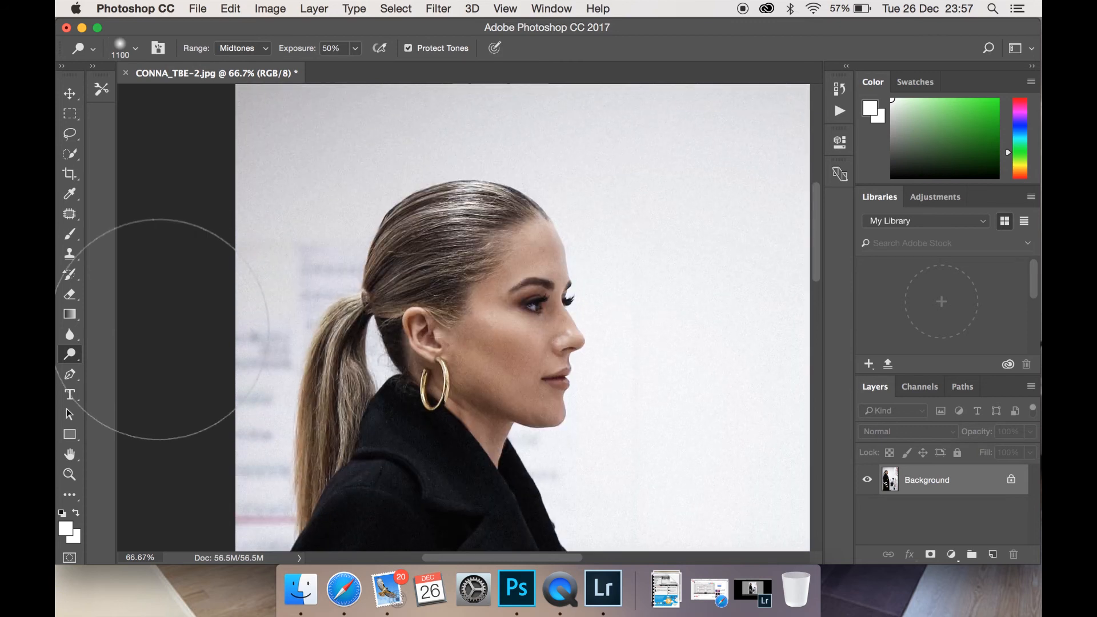
key("super+plus")
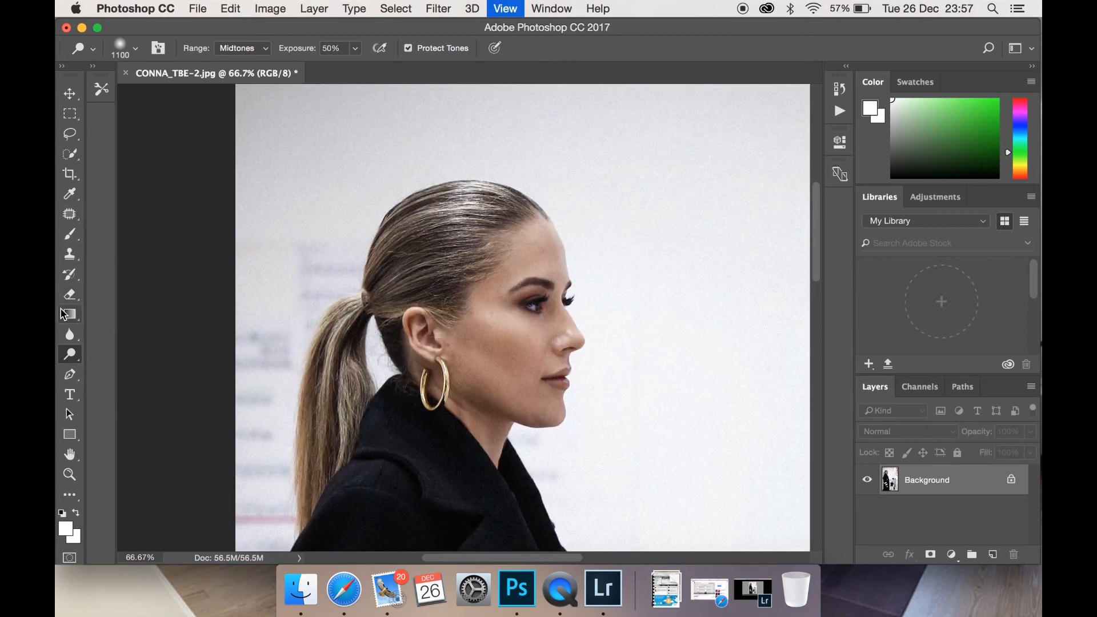
scroll(62, 314, "left", 3)
scroll(62, 314, "down", 2)
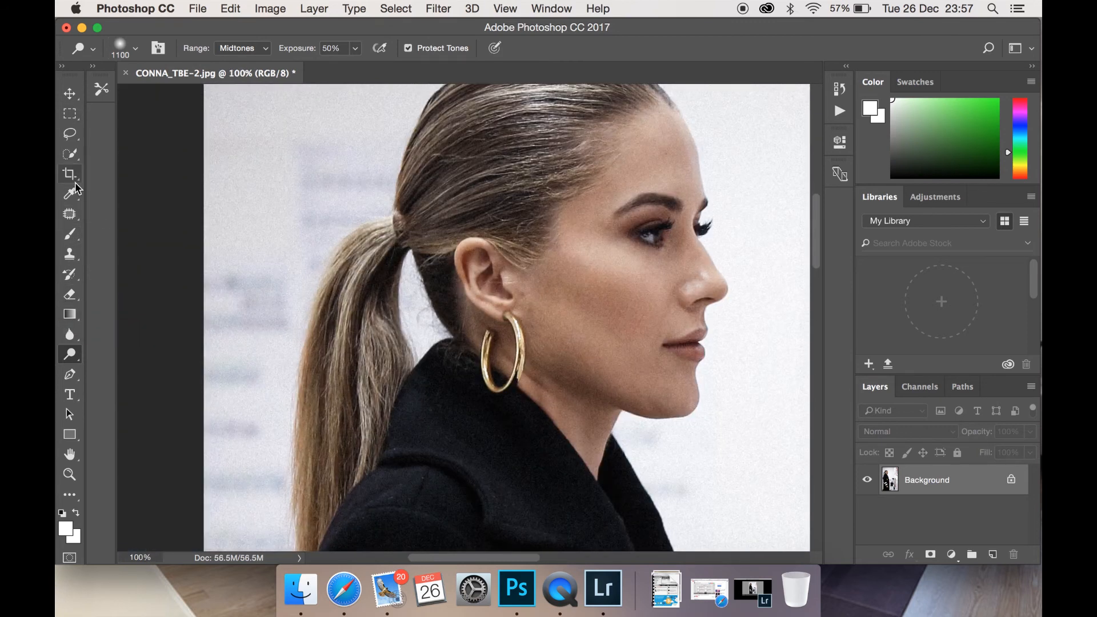
left_click(71, 254)
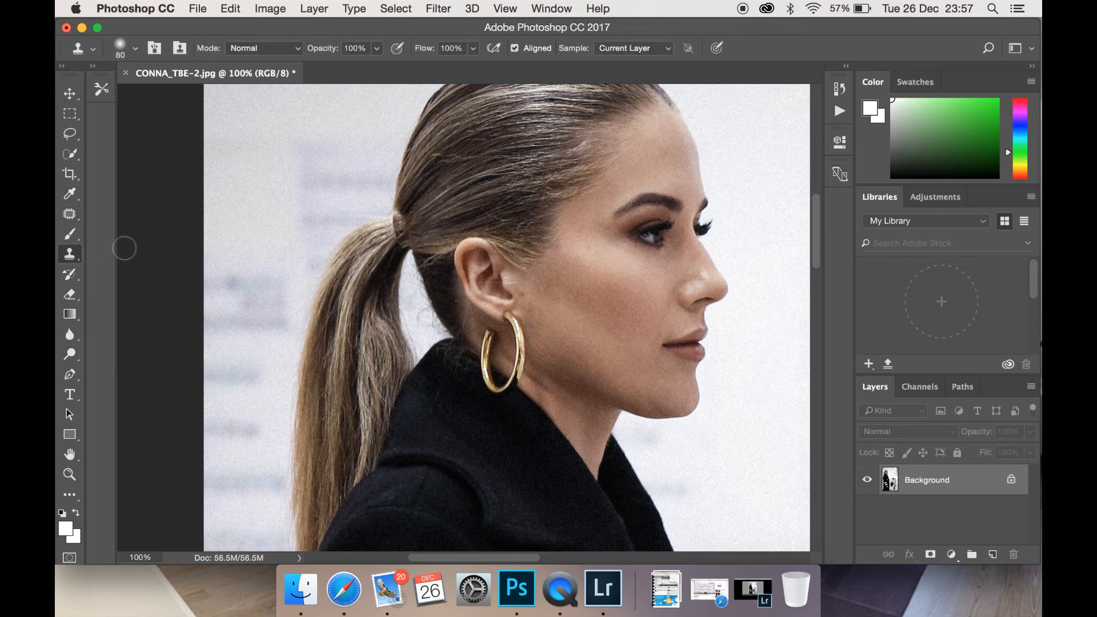
key("bracketleft")
key("bracketleft")
- Clone clean background over the stray hairs in the gap between the ponytail and the neck
left_click(362, 204, "alt")
mouse_move(422, 325)
left_mouse_down()
mouse_move(426, 313)
mouse_move(429, 320)
left_mouse_up()
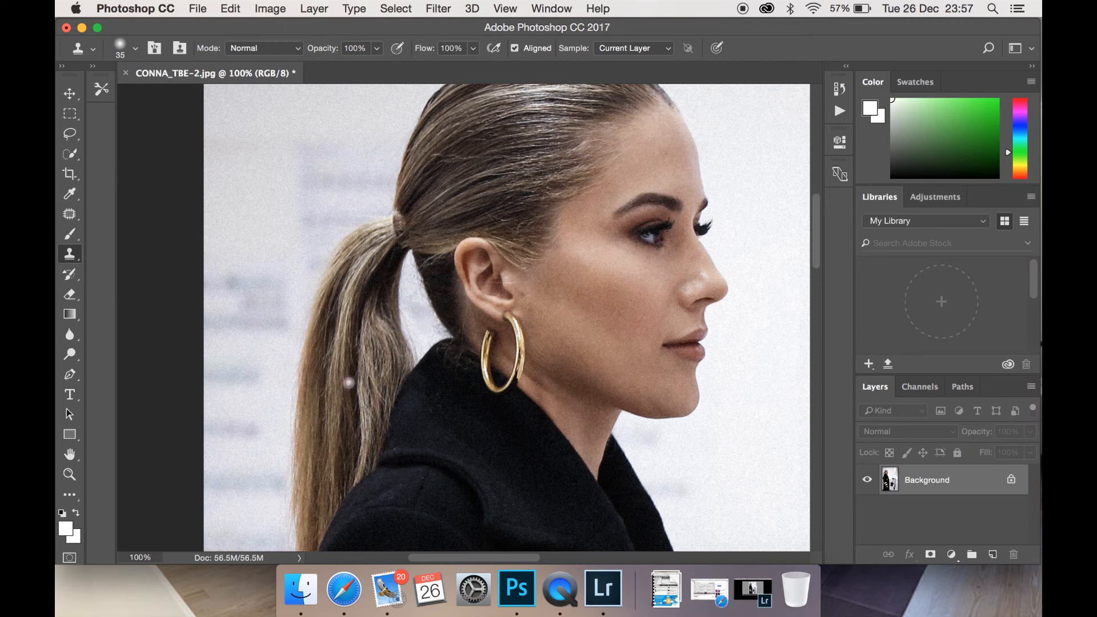
left_click(264, 226, "alt")
mouse_move(431, 332)
left_mouse_down()
mouse_move(441, 332)
mouse_move(413, 272)
left_mouse_up()
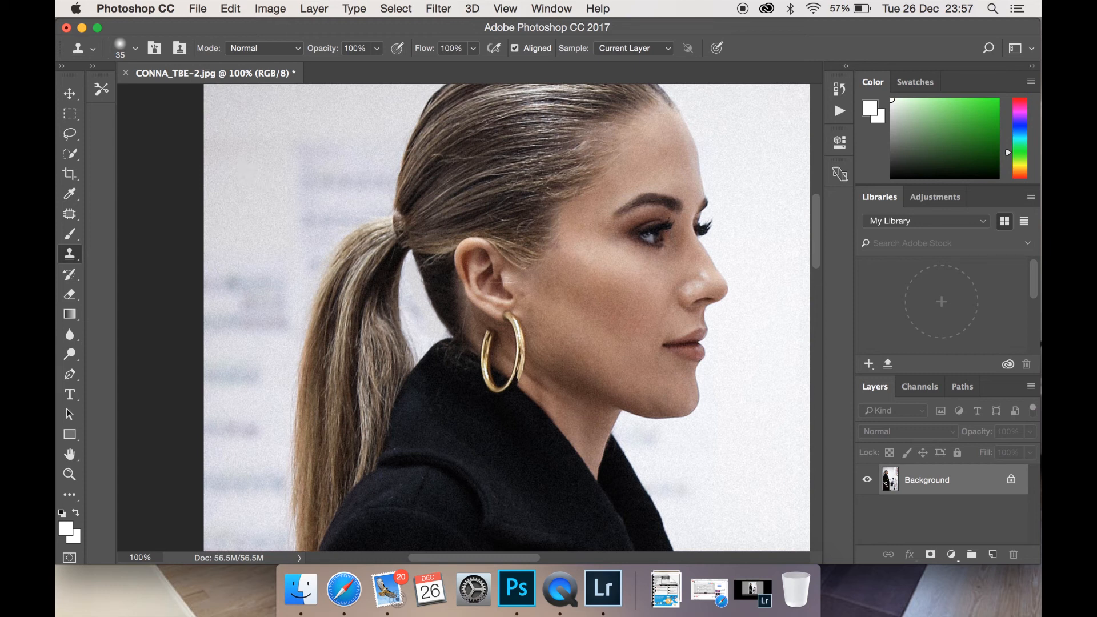
left_click_drag(409, 308, 406, 276)
- Reduce the Clone Stamp brush to 8 and clean the corner of the gap where the hairline meets the coat collar
left_click(259, 180, "alt")
key("super+plus")
key("super+plus")
key("super+plus")
key("bracketleft")
key("bracketleft")
key("bracketleft")
key("bracketleft")
key("bracketleft")
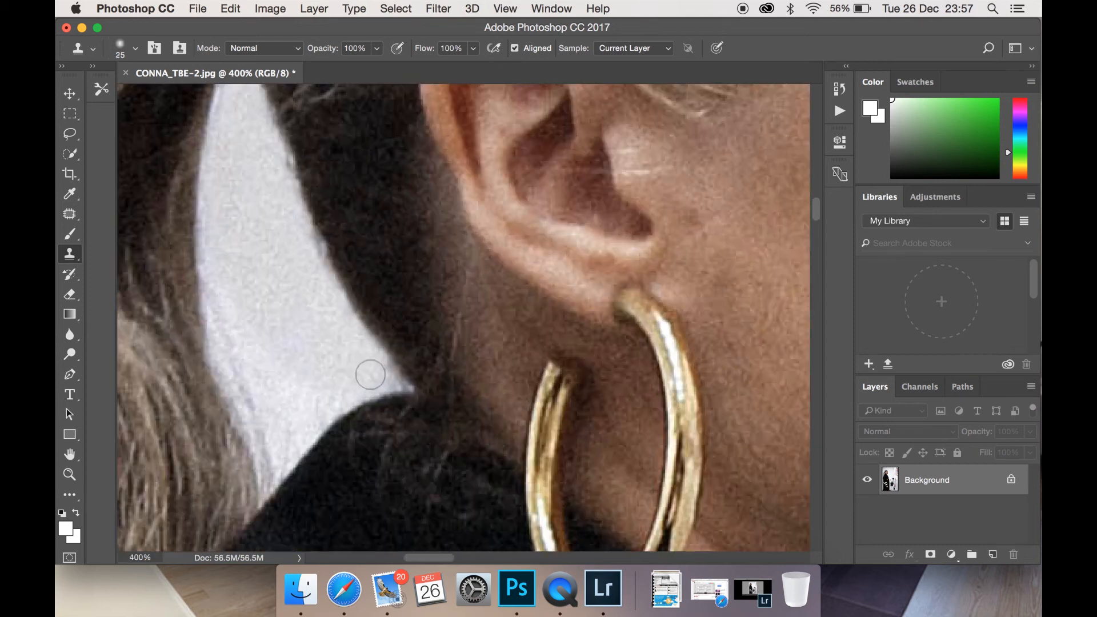
mouse_move(406, 388)
left_mouse_down()
mouse_move(368, 350)
mouse_move(381, 354)
mouse_move(387, 393)
left_mouse_up()
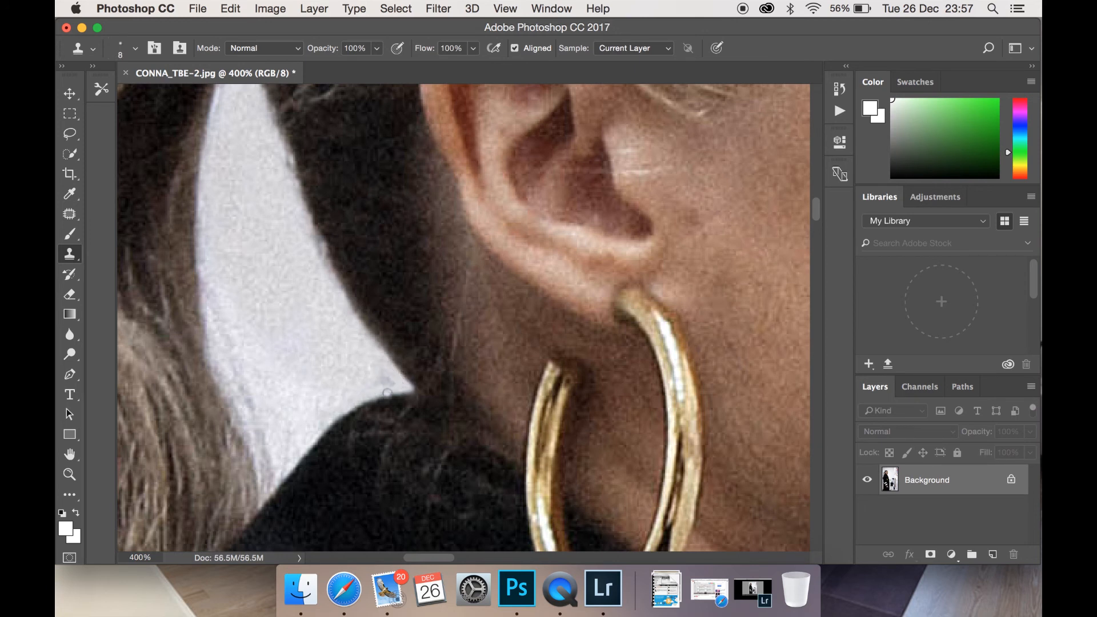
- Examine the whole photo at 16.67% magnification, and inspect the coat, striped sleeve and hand at 100%
key("super+minus")
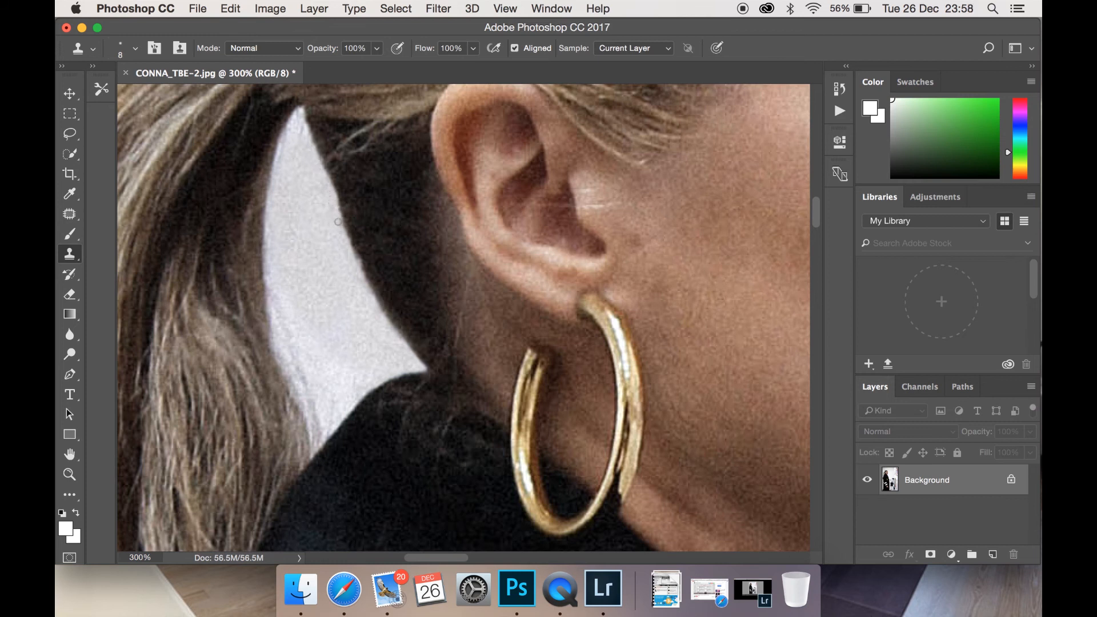
key("super+minus")
key("super+minus")
key("super+minus")
key("super+minus")
key("super+minus")
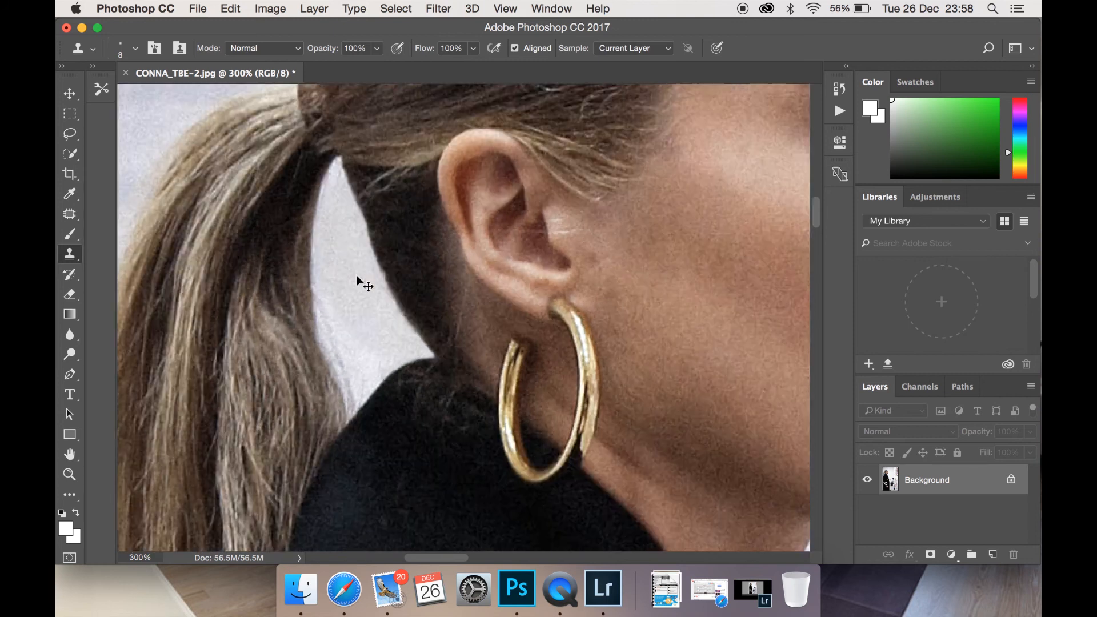
key("super+minus")
key("super+minus")
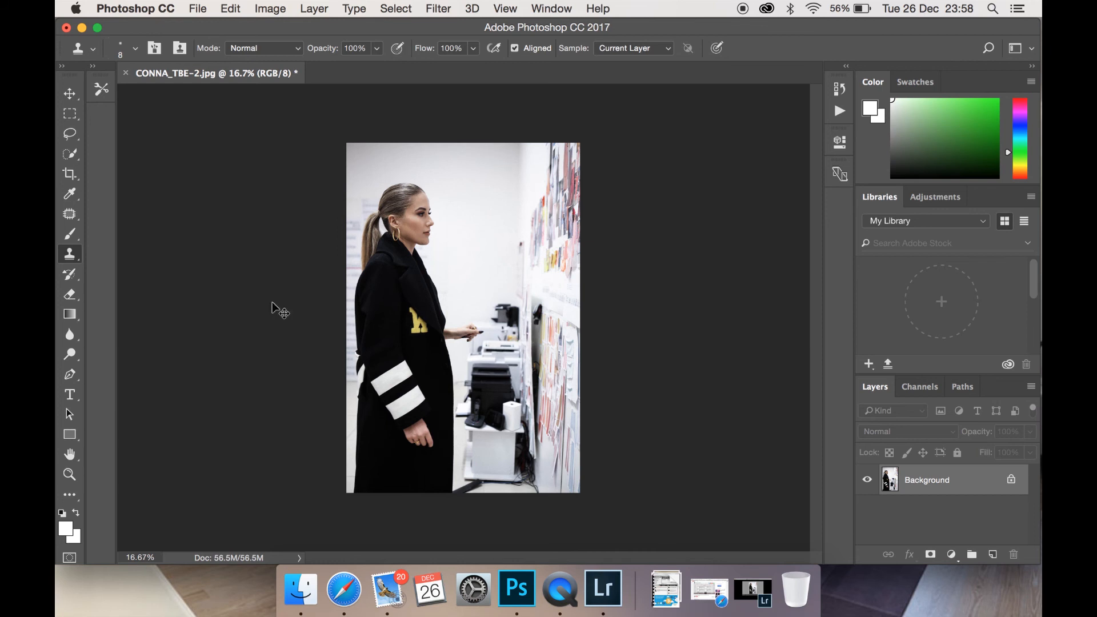
key("super+plus")
key("super+plus")
key("super+plus")
key("super+plus")
key("super+plus")
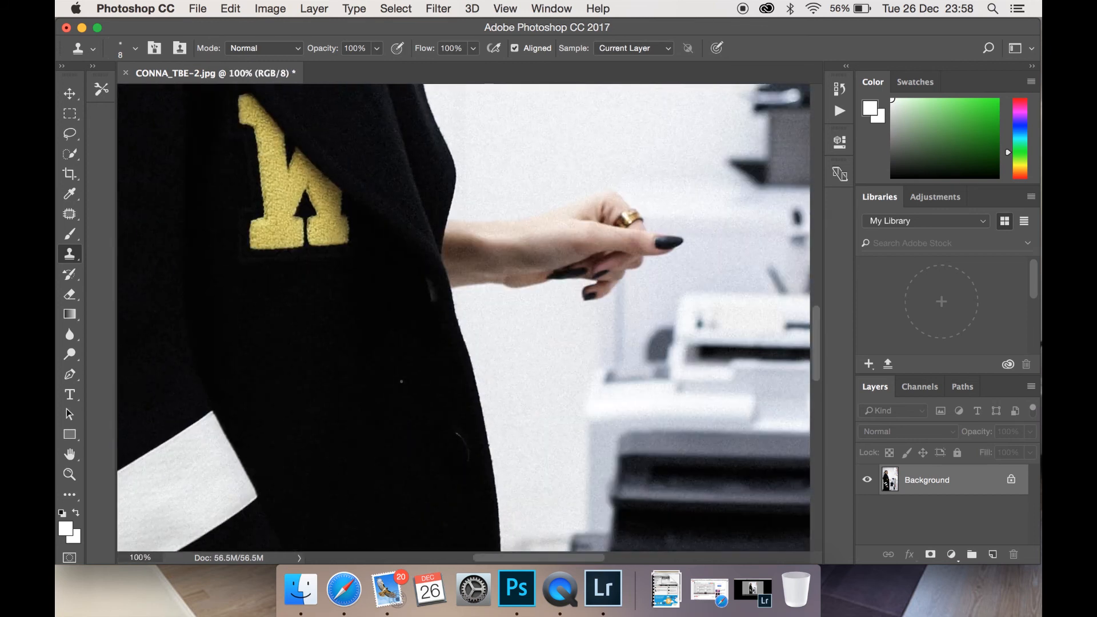
scroll(401, 381, "down", 10)
scroll(401, 381, "left", 4)
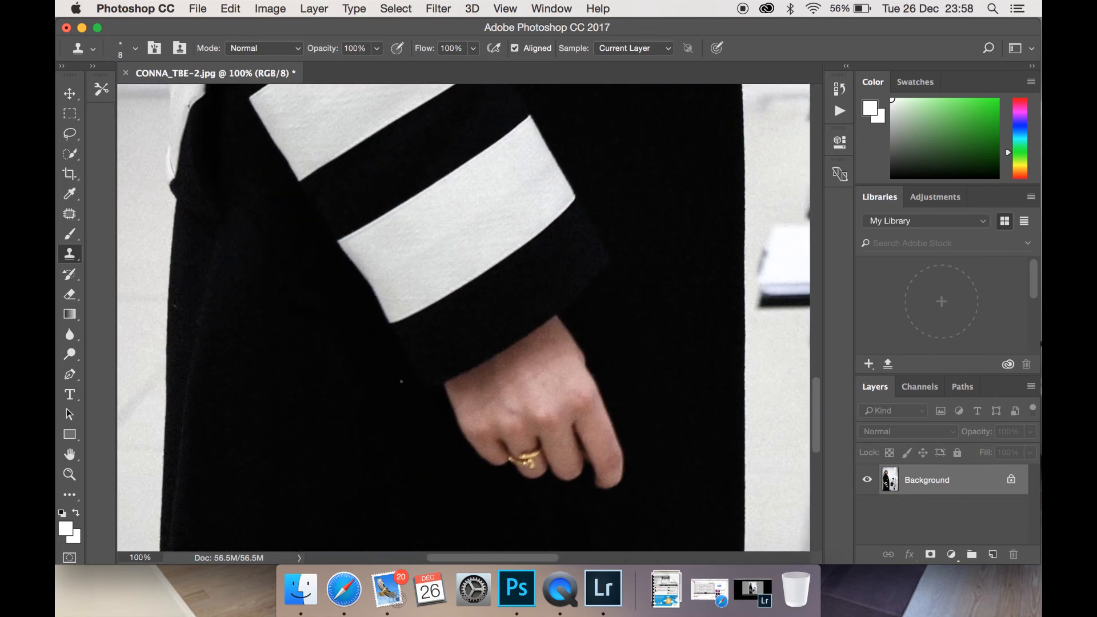
scroll(405, 380, "left", 2)
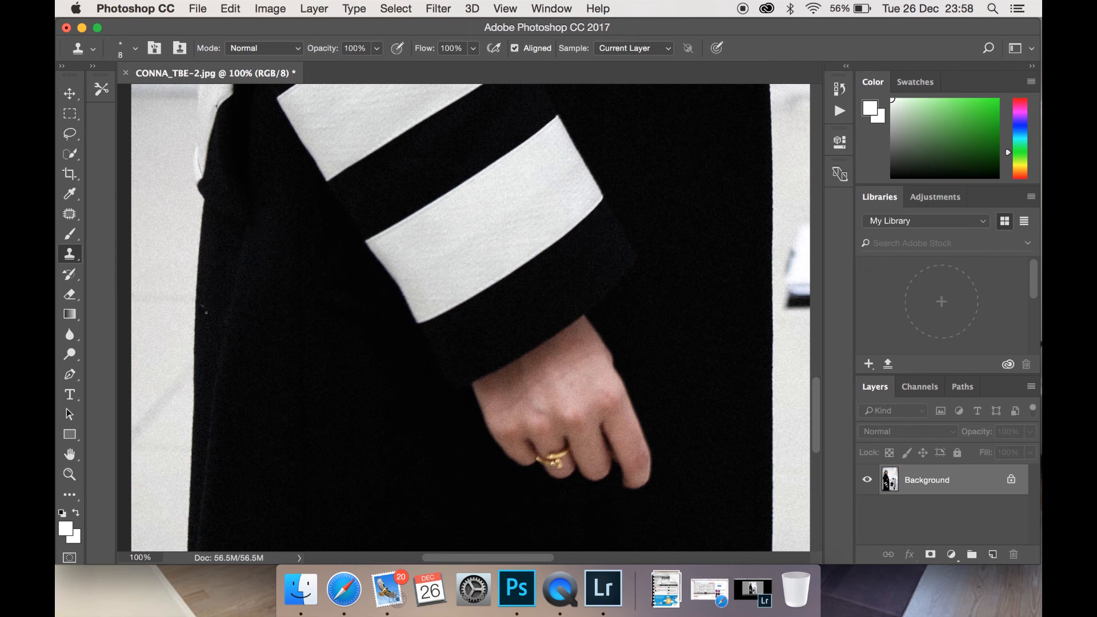
- Enlarge the Clone Stamp brush to 35, check the black coat for specks, and retouch a small spot on its shoulder
key("bracketright")
key("bracketright")
key("bracketright")
scroll(320, 300, "down", 10)
scroll(330, 348, "left", 2)
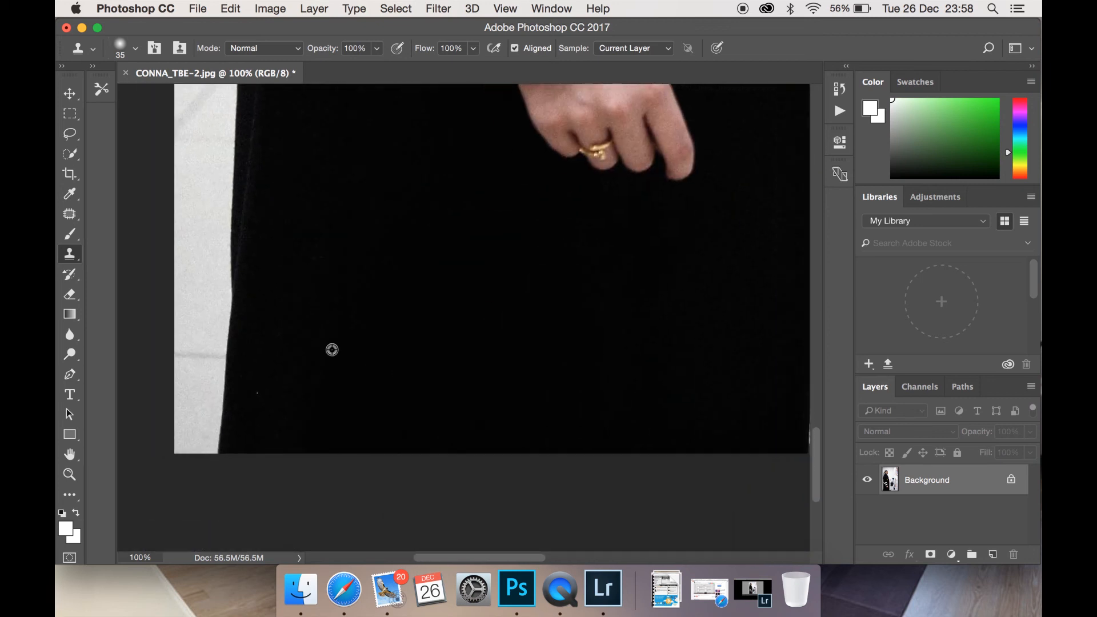
scroll(417, 368, "up", 12)
scroll(417, 368, "right", 4)
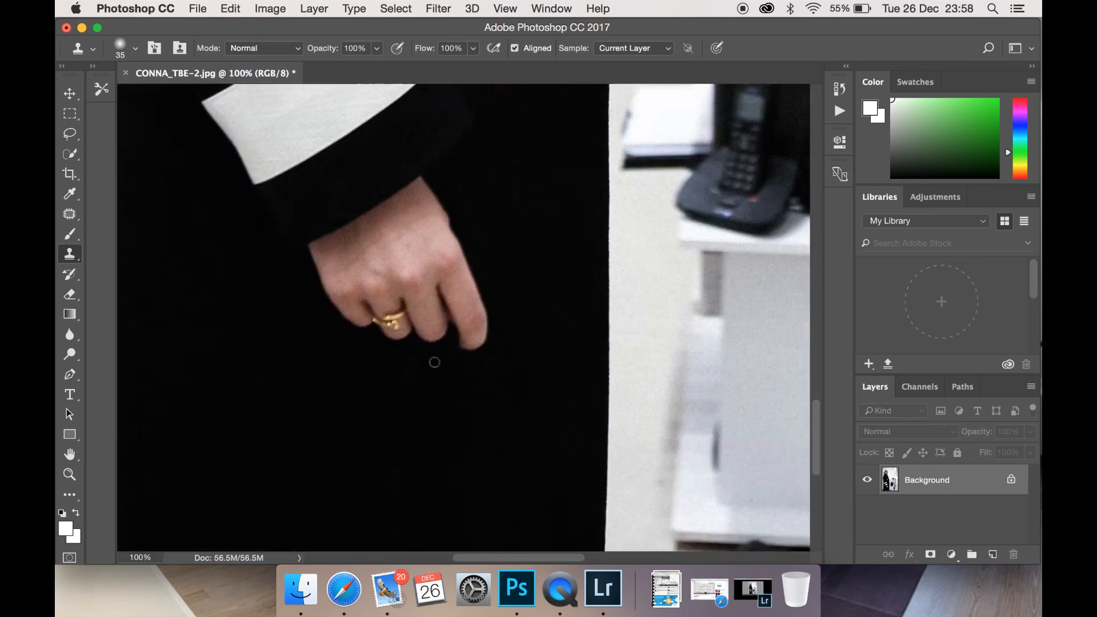
scroll(517, 324, "up", 10)
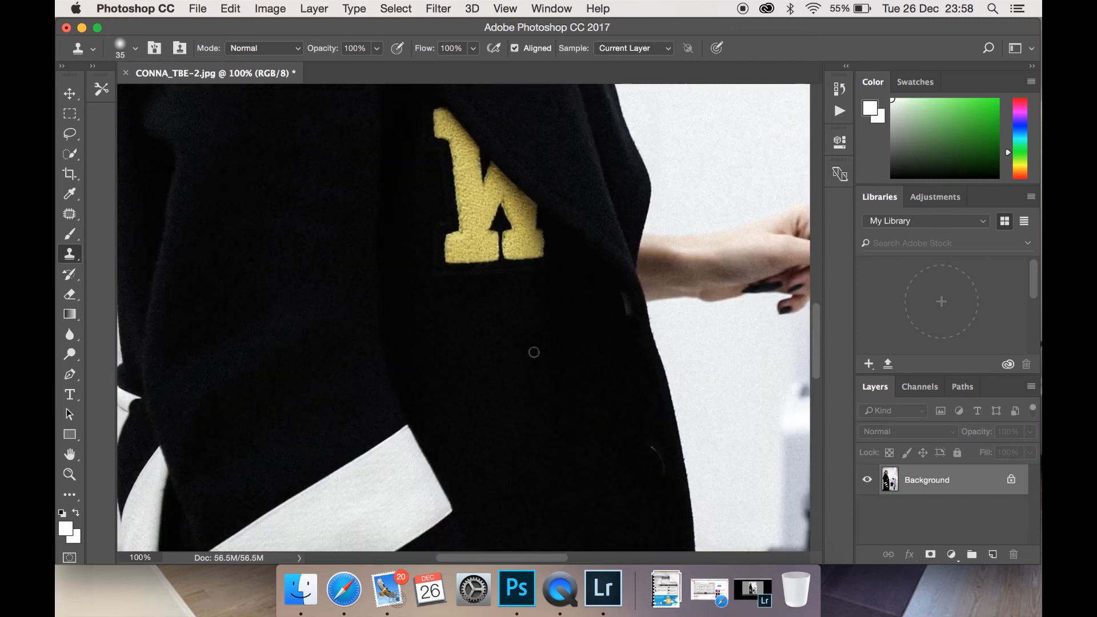
scroll(525, 343, "left", 2)
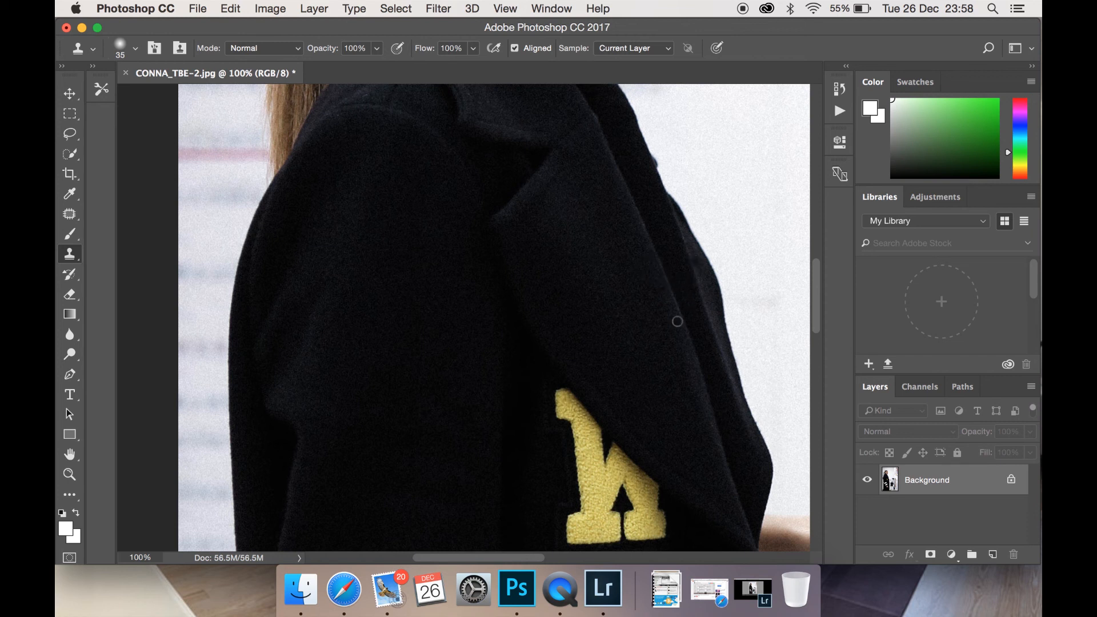
scroll(676, 321, "up", 5)
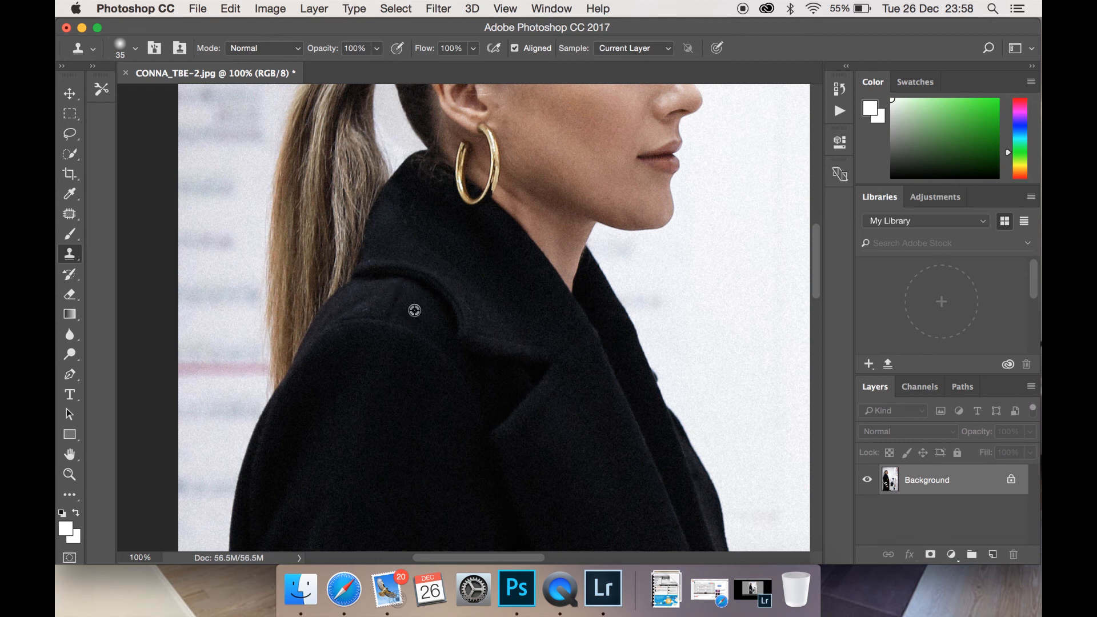
left_click(369, 309)
- Inspect the face, hair, coat edge and background wall at 100%, and review the whole photo at 16.67%
scroll(498, 330, "up", 5)
scroll(497, 330, "right", 2)
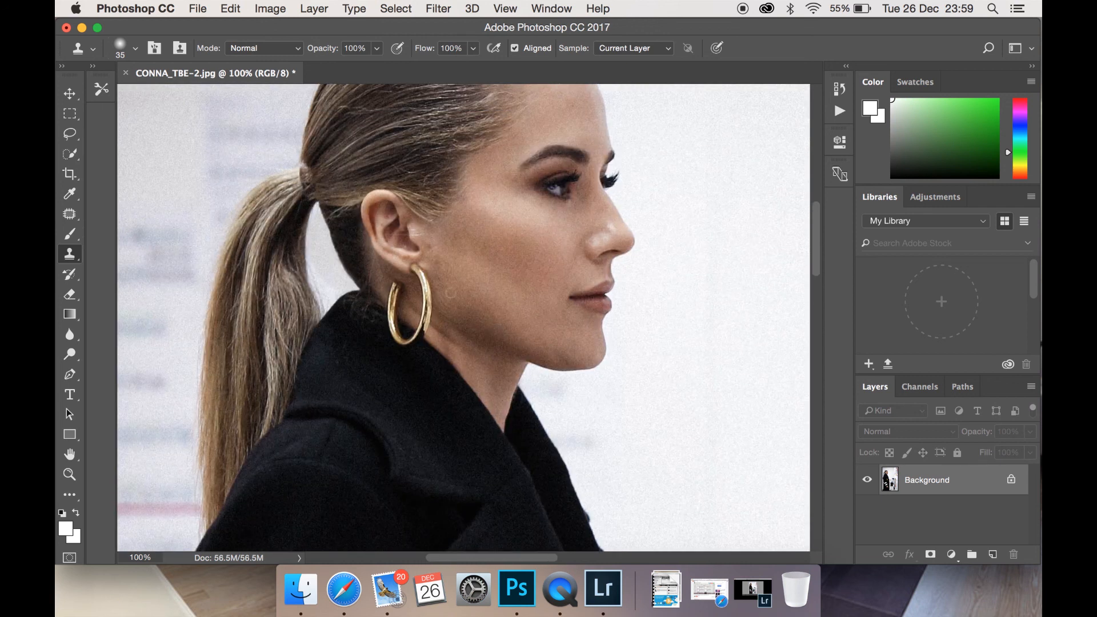
left_click(423, 229, "alt")
scroll(487, 301, "right", 5)
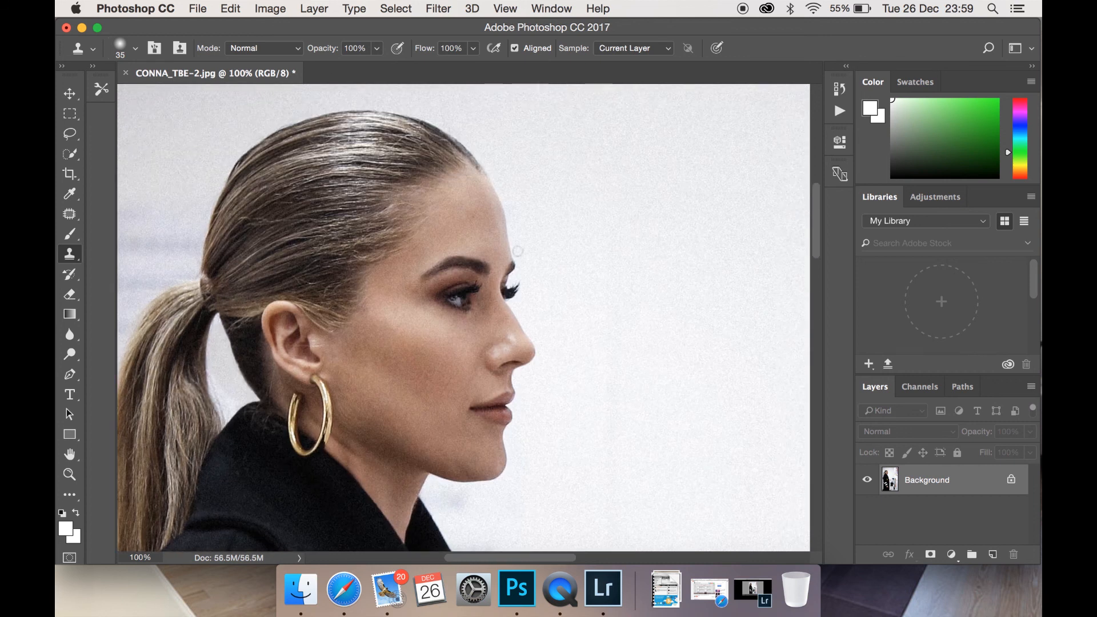
scroll(517, 240, "right", 3)
scroll(518, 228, "down", 4)
scroll(518, 228, "down", 3)
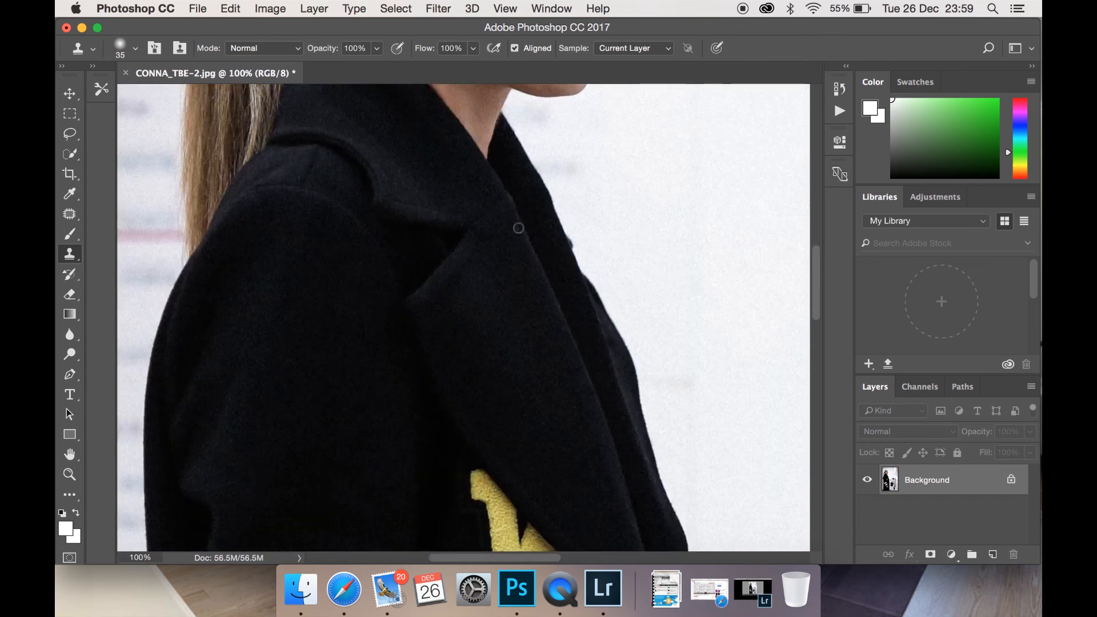
scroll(518, 228, "up", 8)
scroll(518, 227, "up", 2)
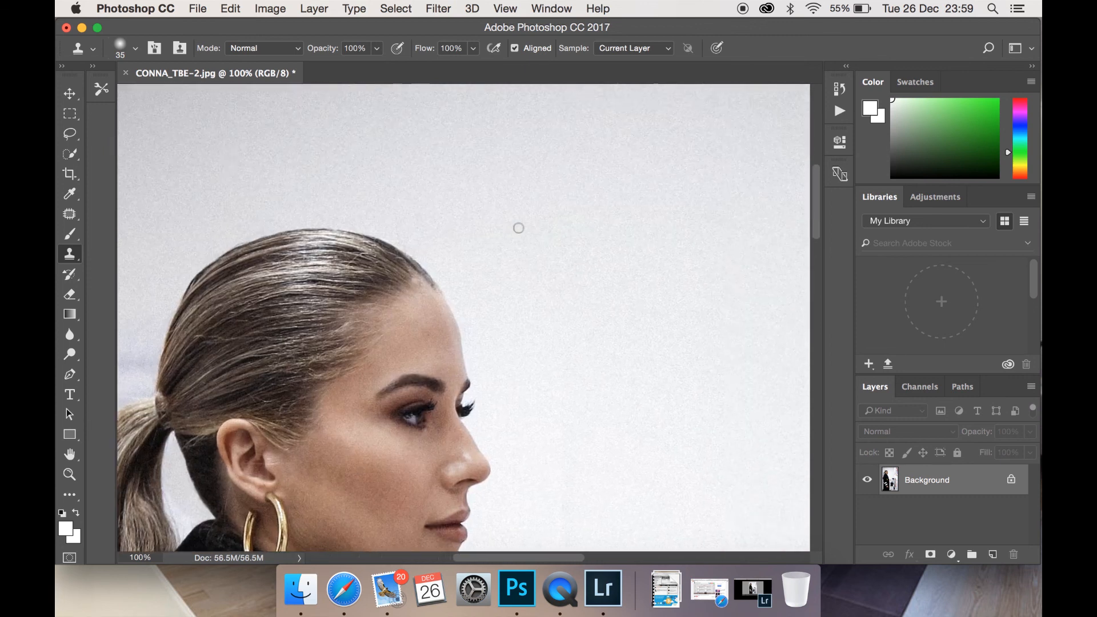
scroll(518, 227, "right", 10)
scroll(518, 228, "left", 10)
scroll(518, 227, "down", 5)
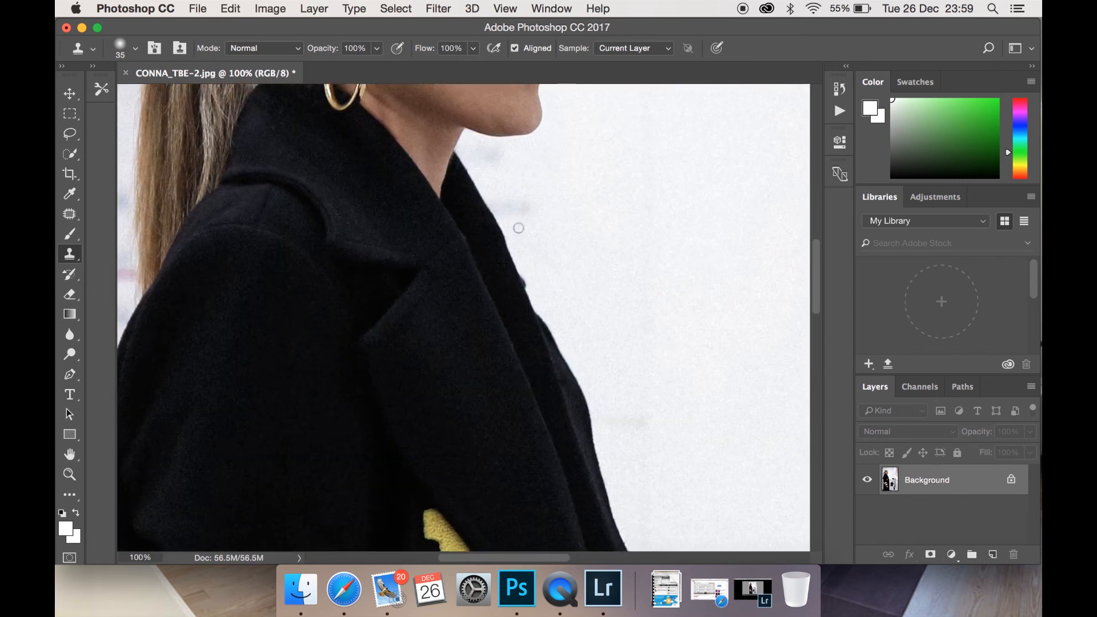
key("super+minus")
key("super+minus")
key("super+minus")
key("super+minus")
key("super+minus")
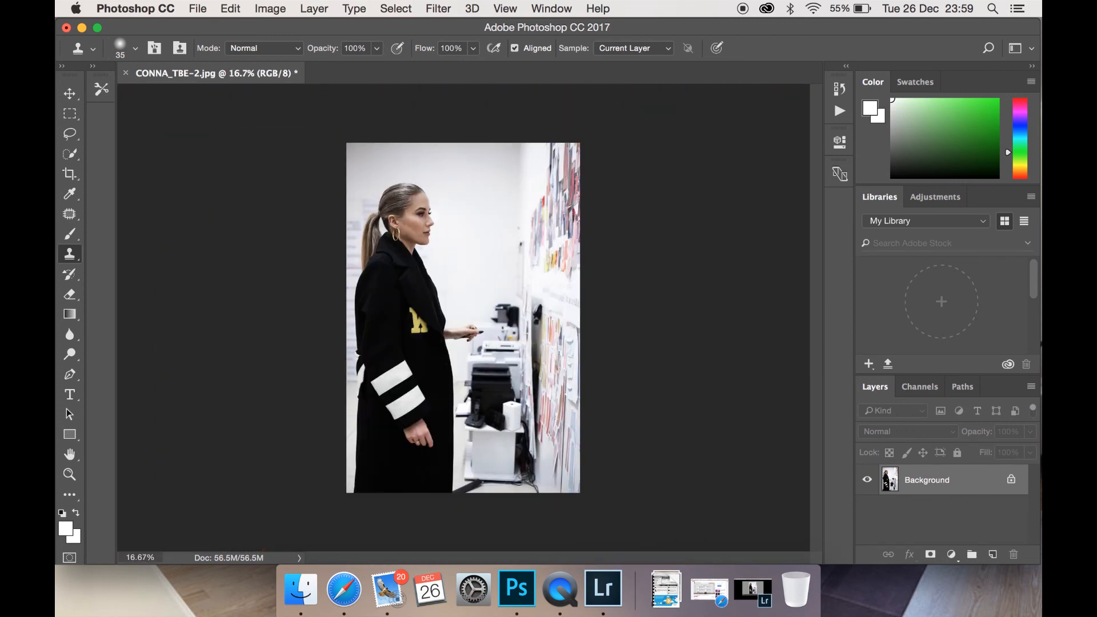
- Save the retouched photo to the Desktop as the JPEG file CONNA_EDITED.jpg with the sRGB colour profile embedded
left_click(204, 5)
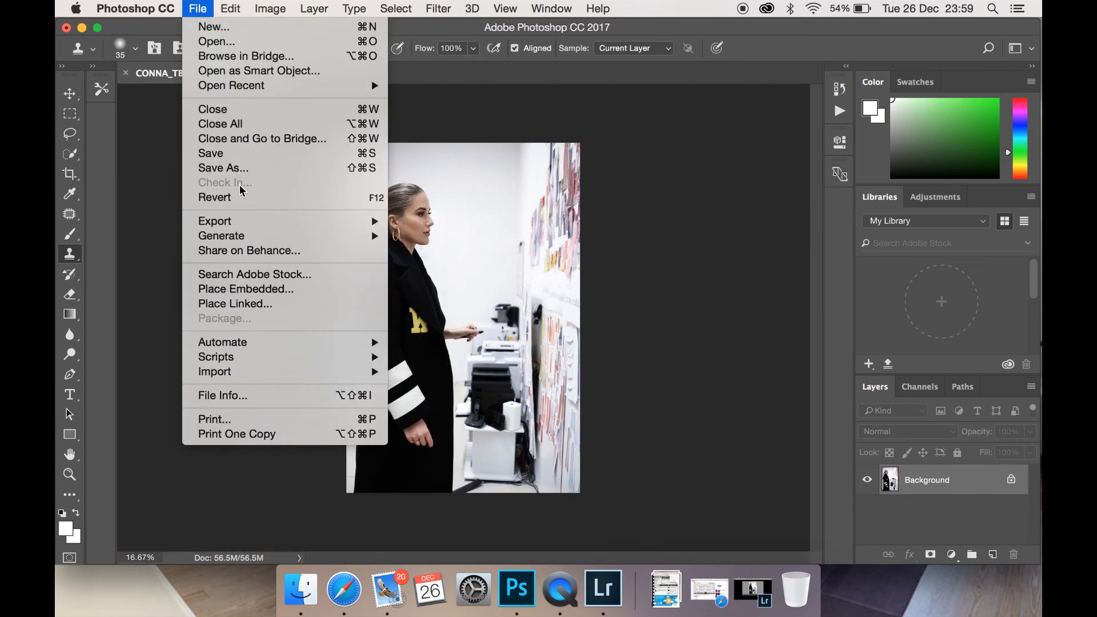
left_click(237, 168)
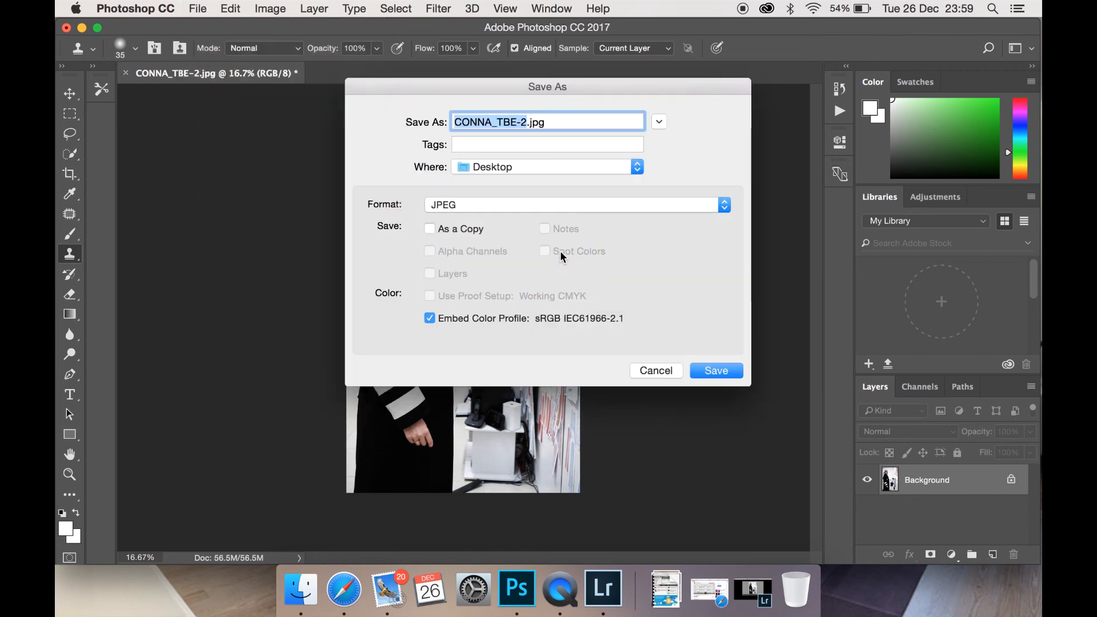
type("C")
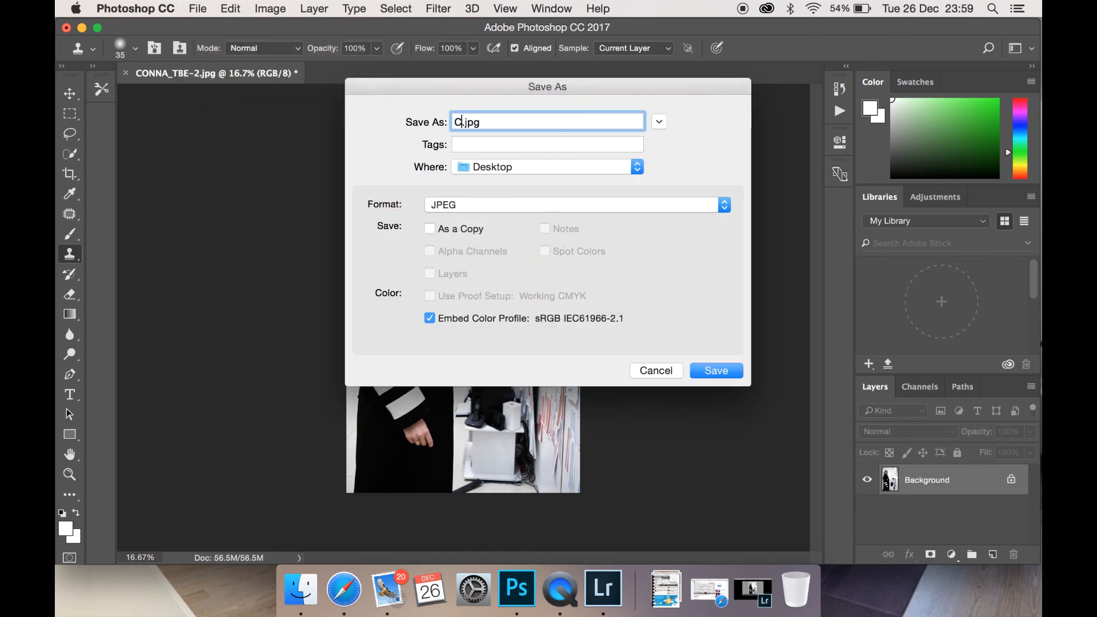
type("ONNA_EDITED")
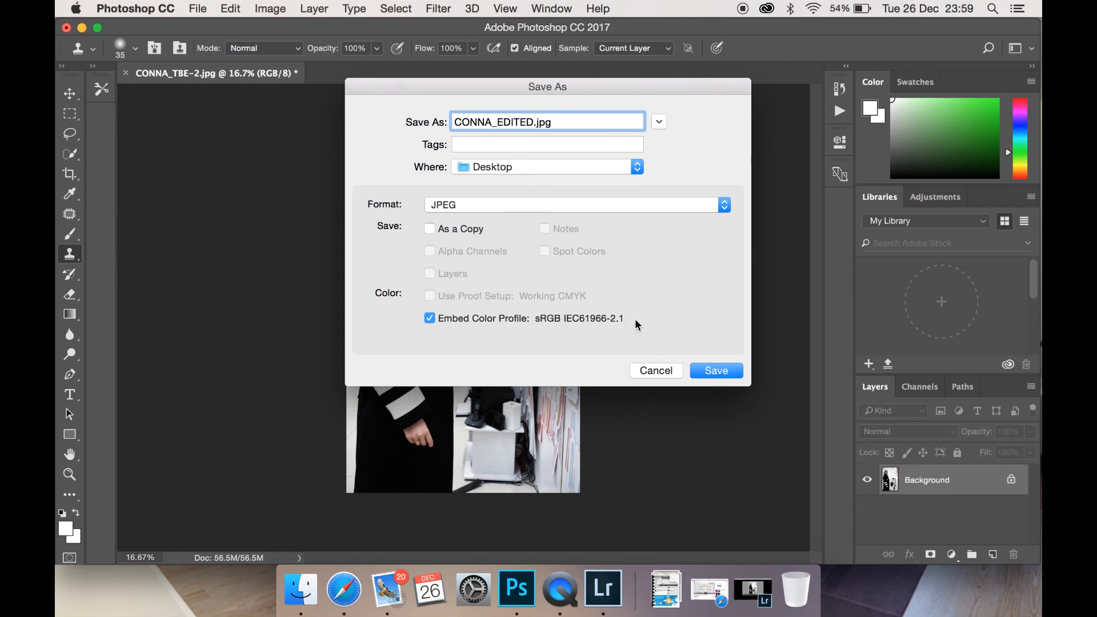
left_click(714, 371)
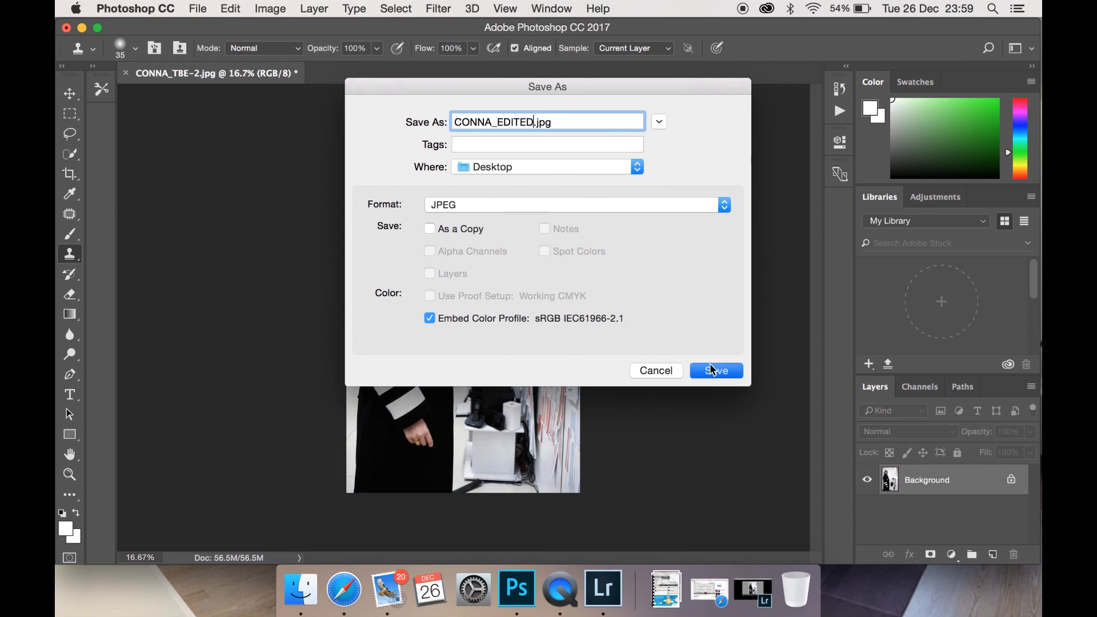
left_click(632, 176)
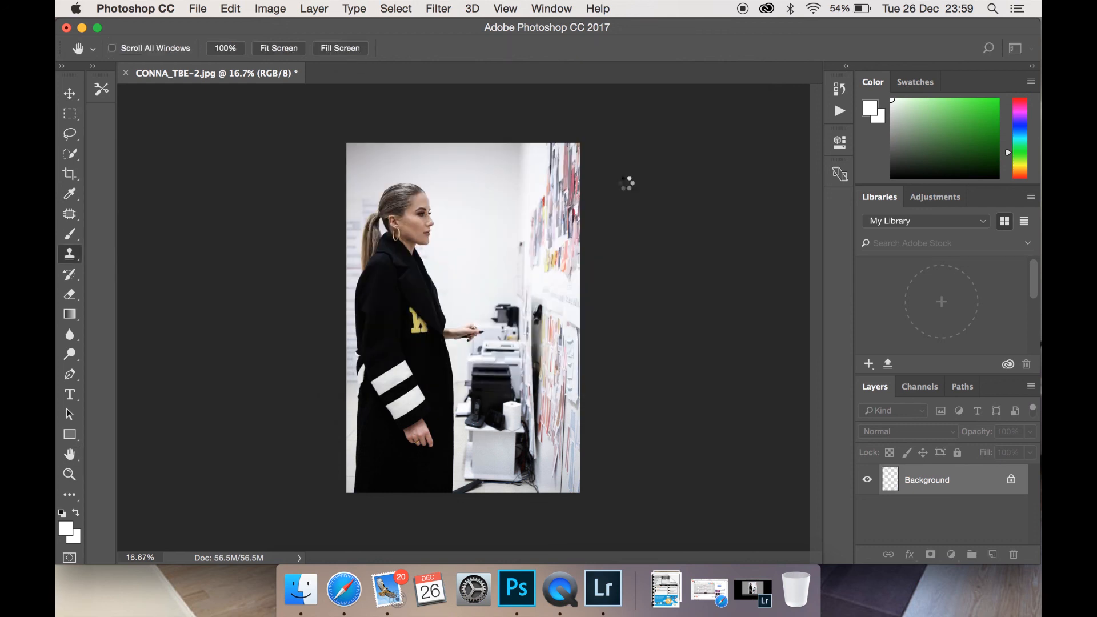